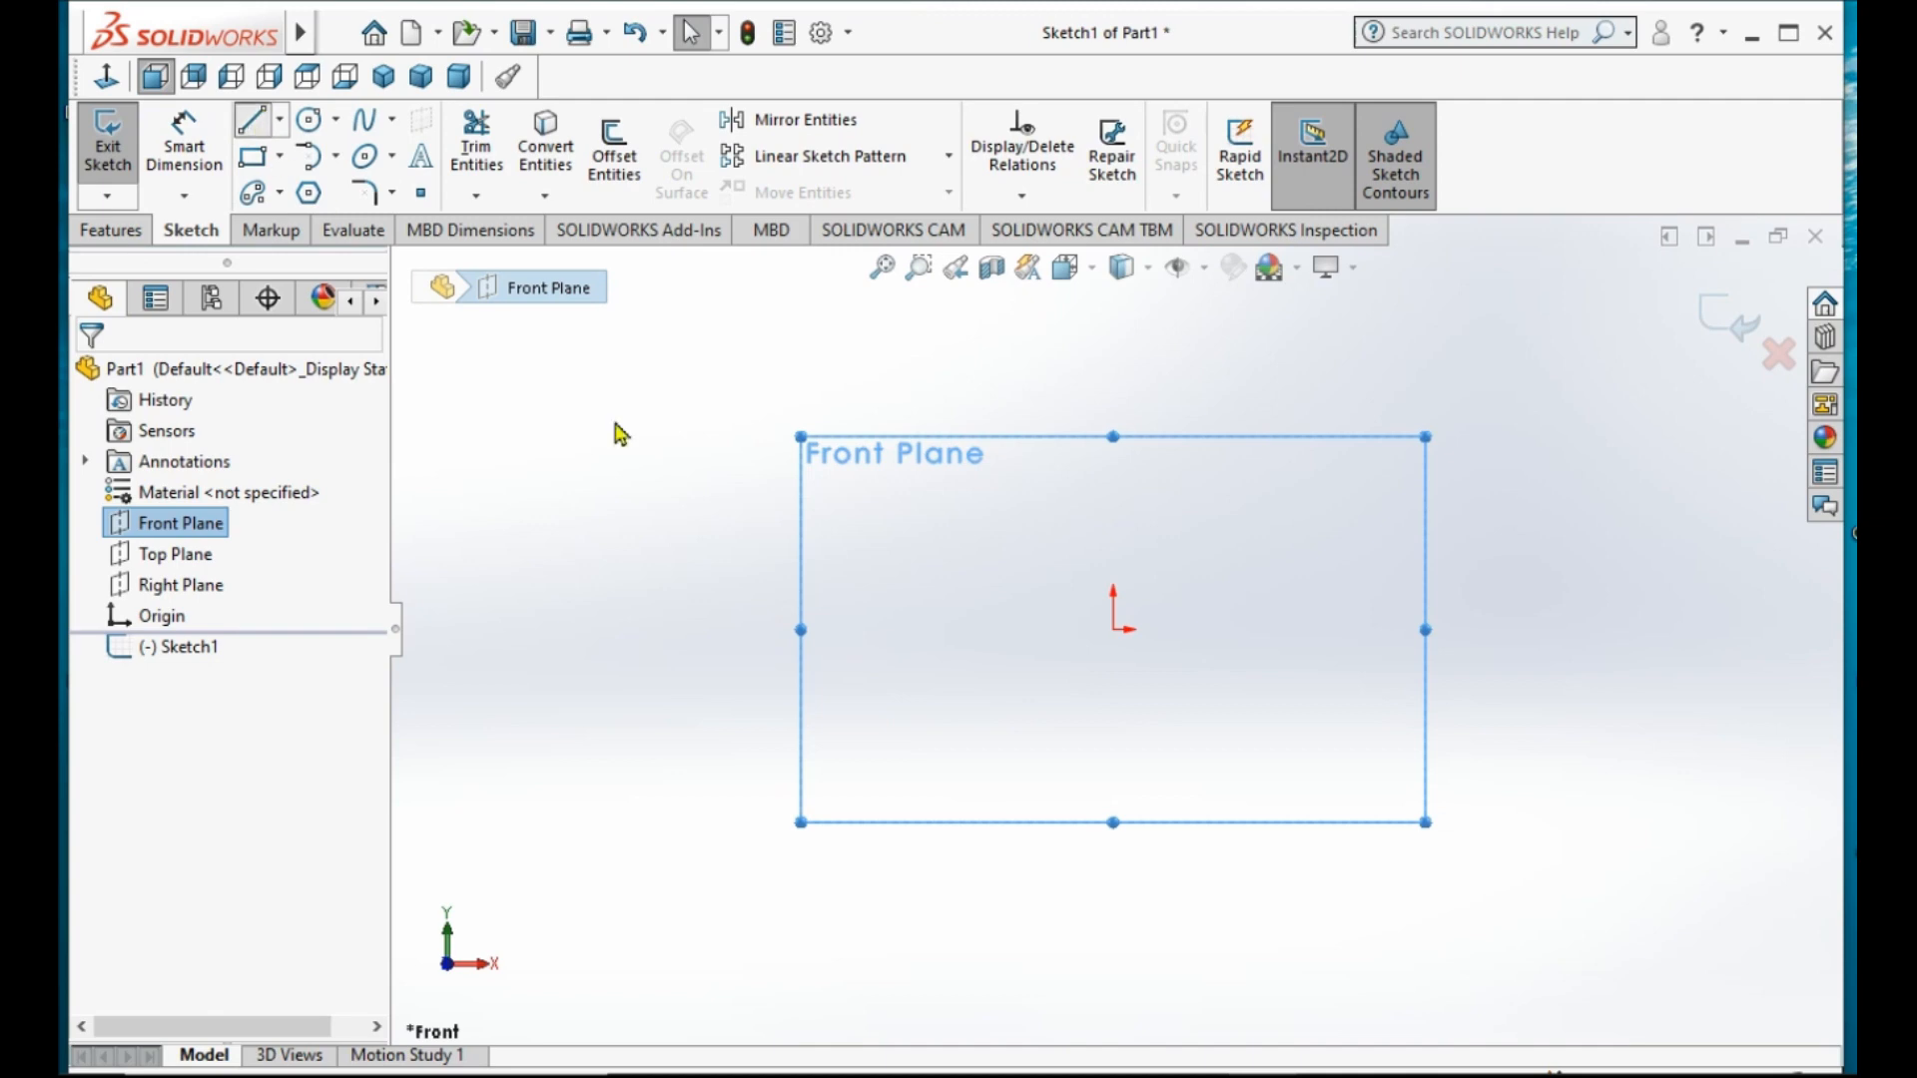
- Sketch the pulley's stepped hub and vertical web edge with connected lines, starting about 19 mm directly above the origin
left_click(1114, 561)
left_click(1241, 561)
left_click(1241, 504)
left_click(1126, 504)
left_click(1126, 431)
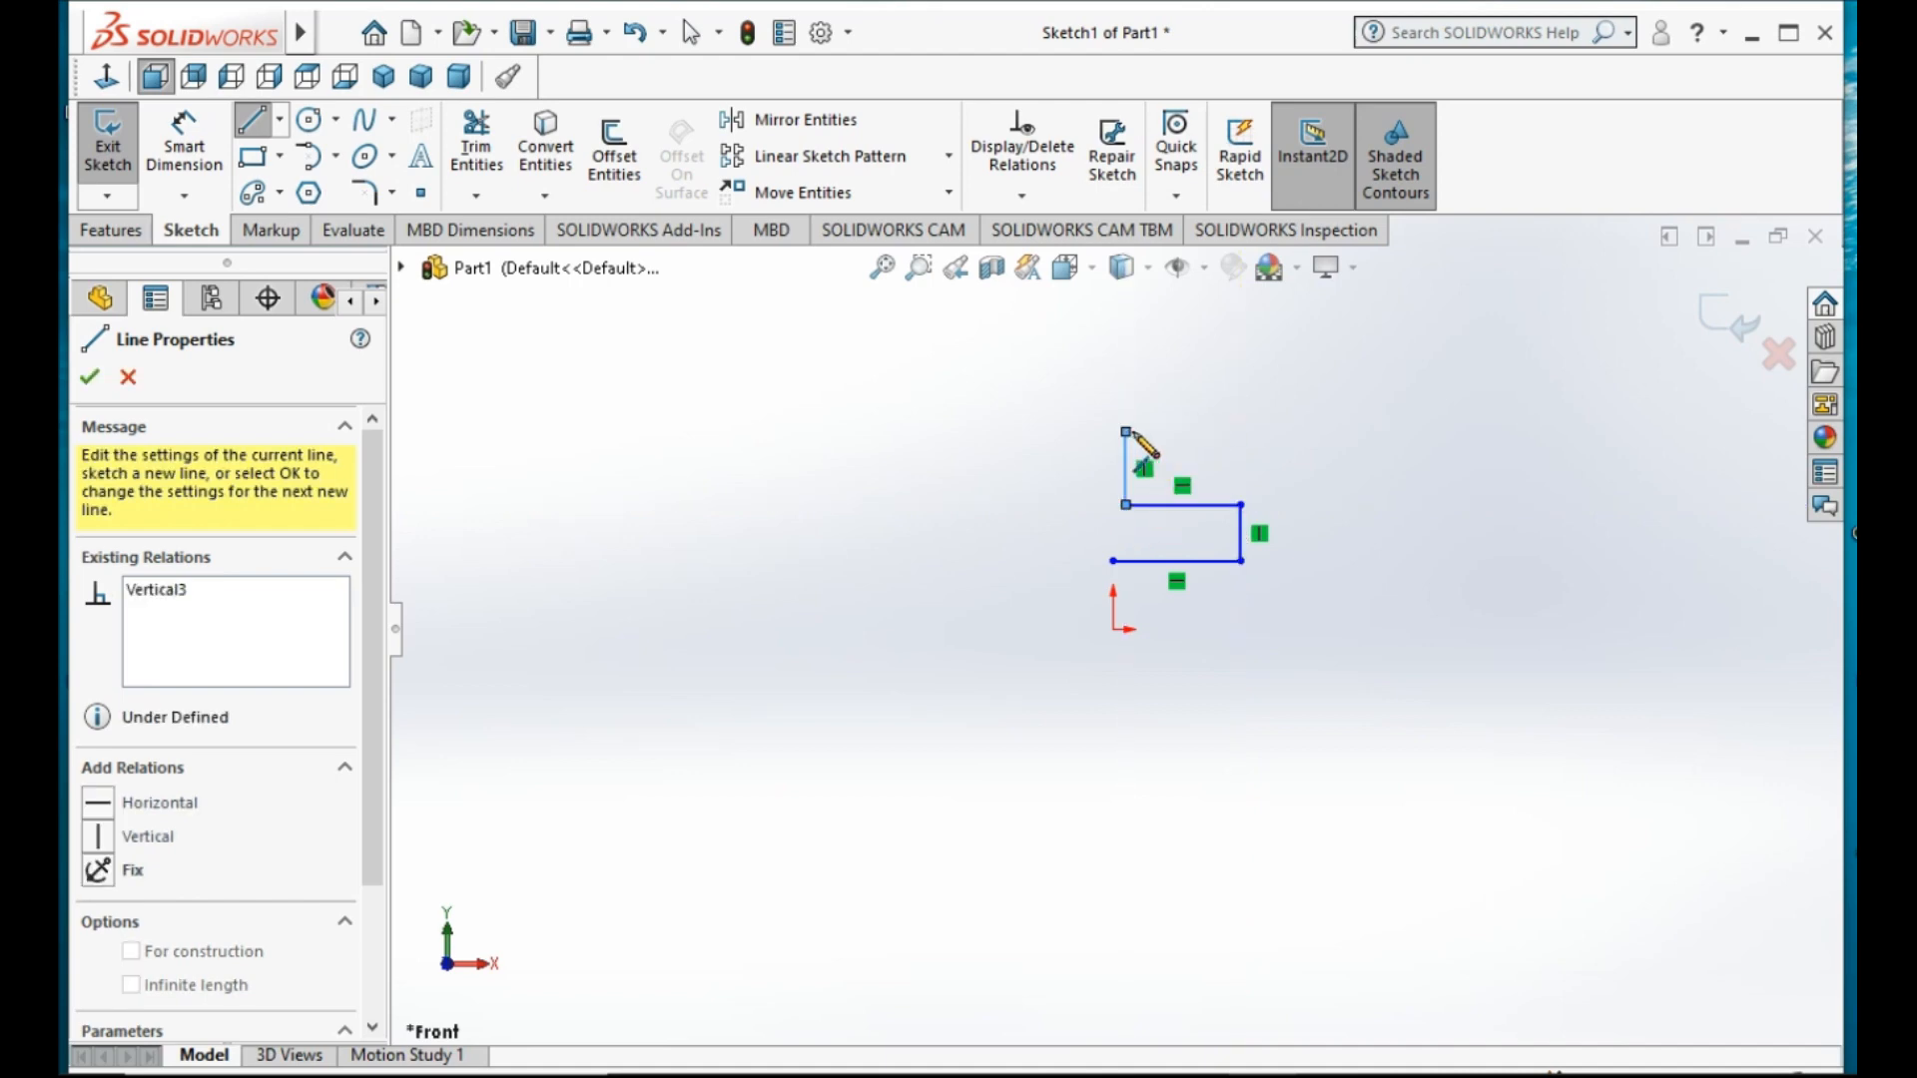
- Continue the line chain with the slanted rim and the V-groove, ending in a short horizontal line directly above the origin
left_click(1176, 431)
left_click(1205, 342)
left_click(1178, 428)
left_click(1138, 407)
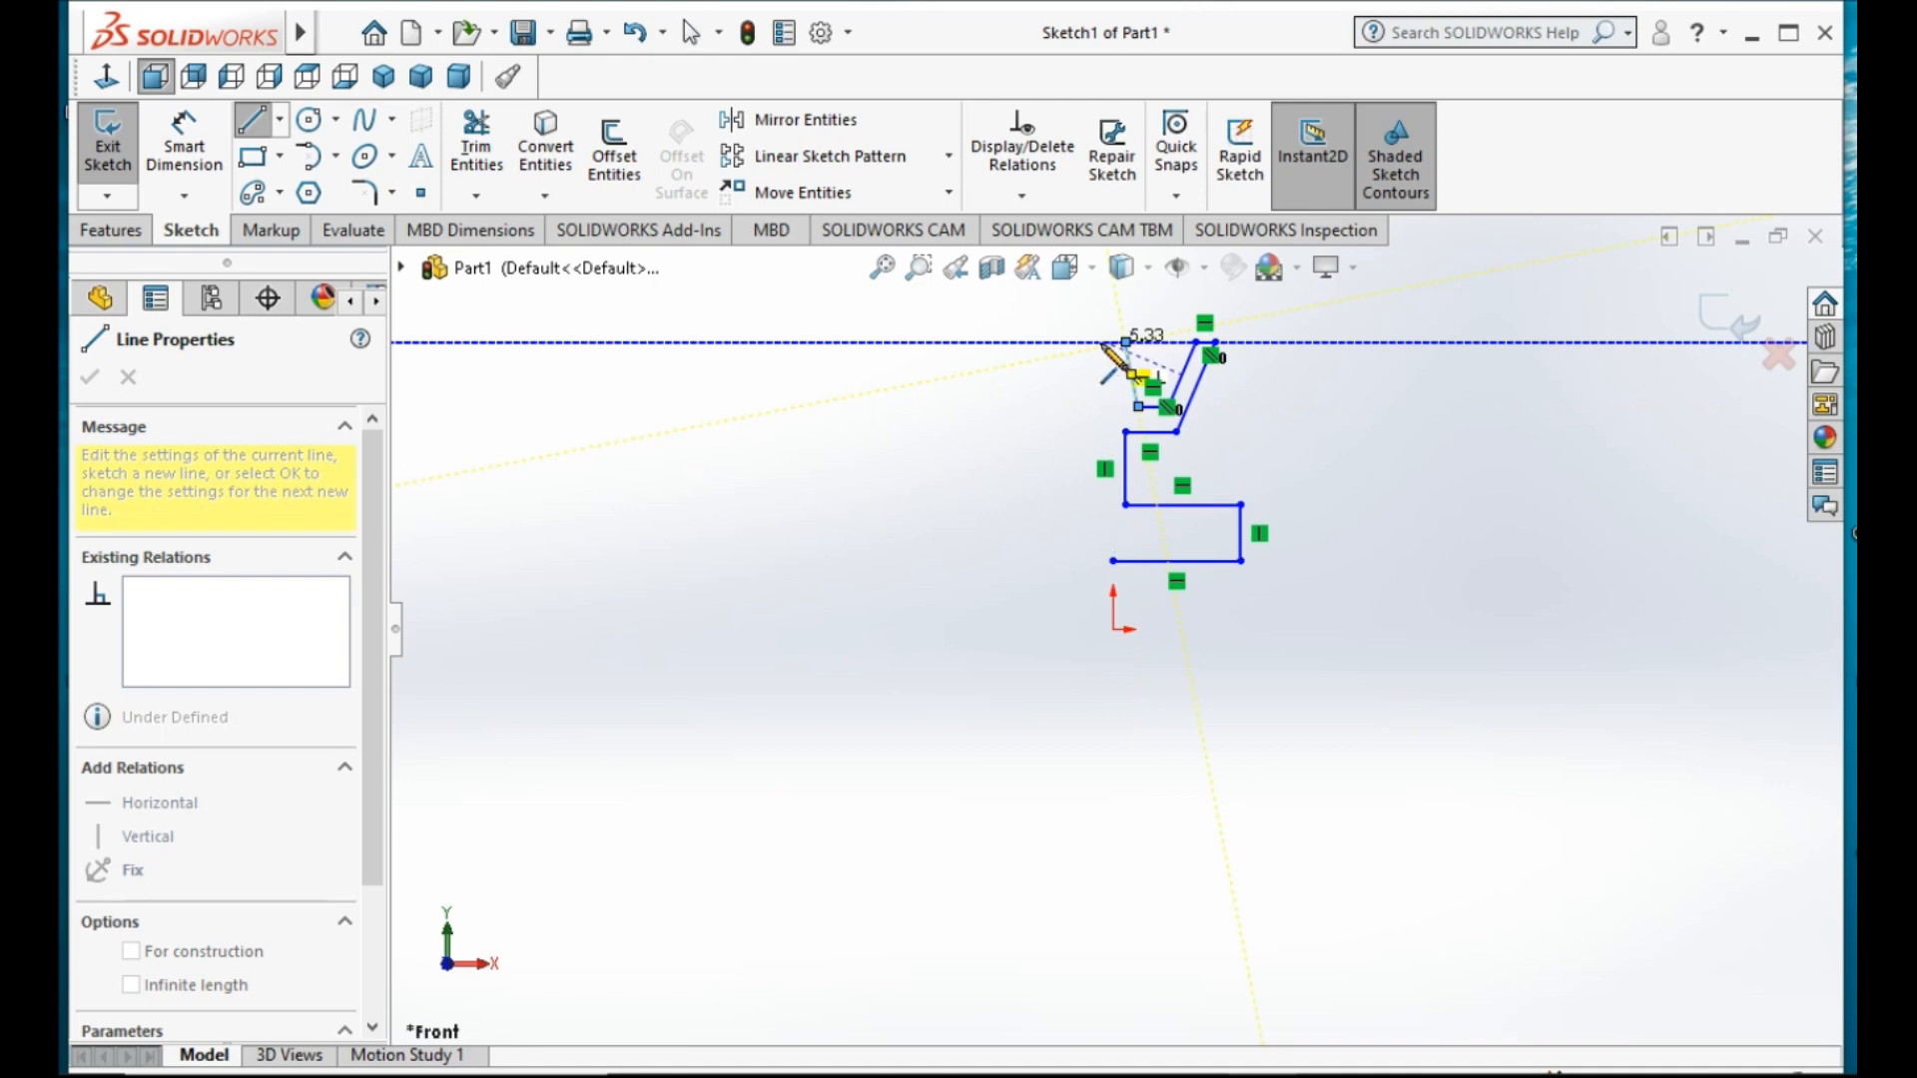
left_click(1114, 343)
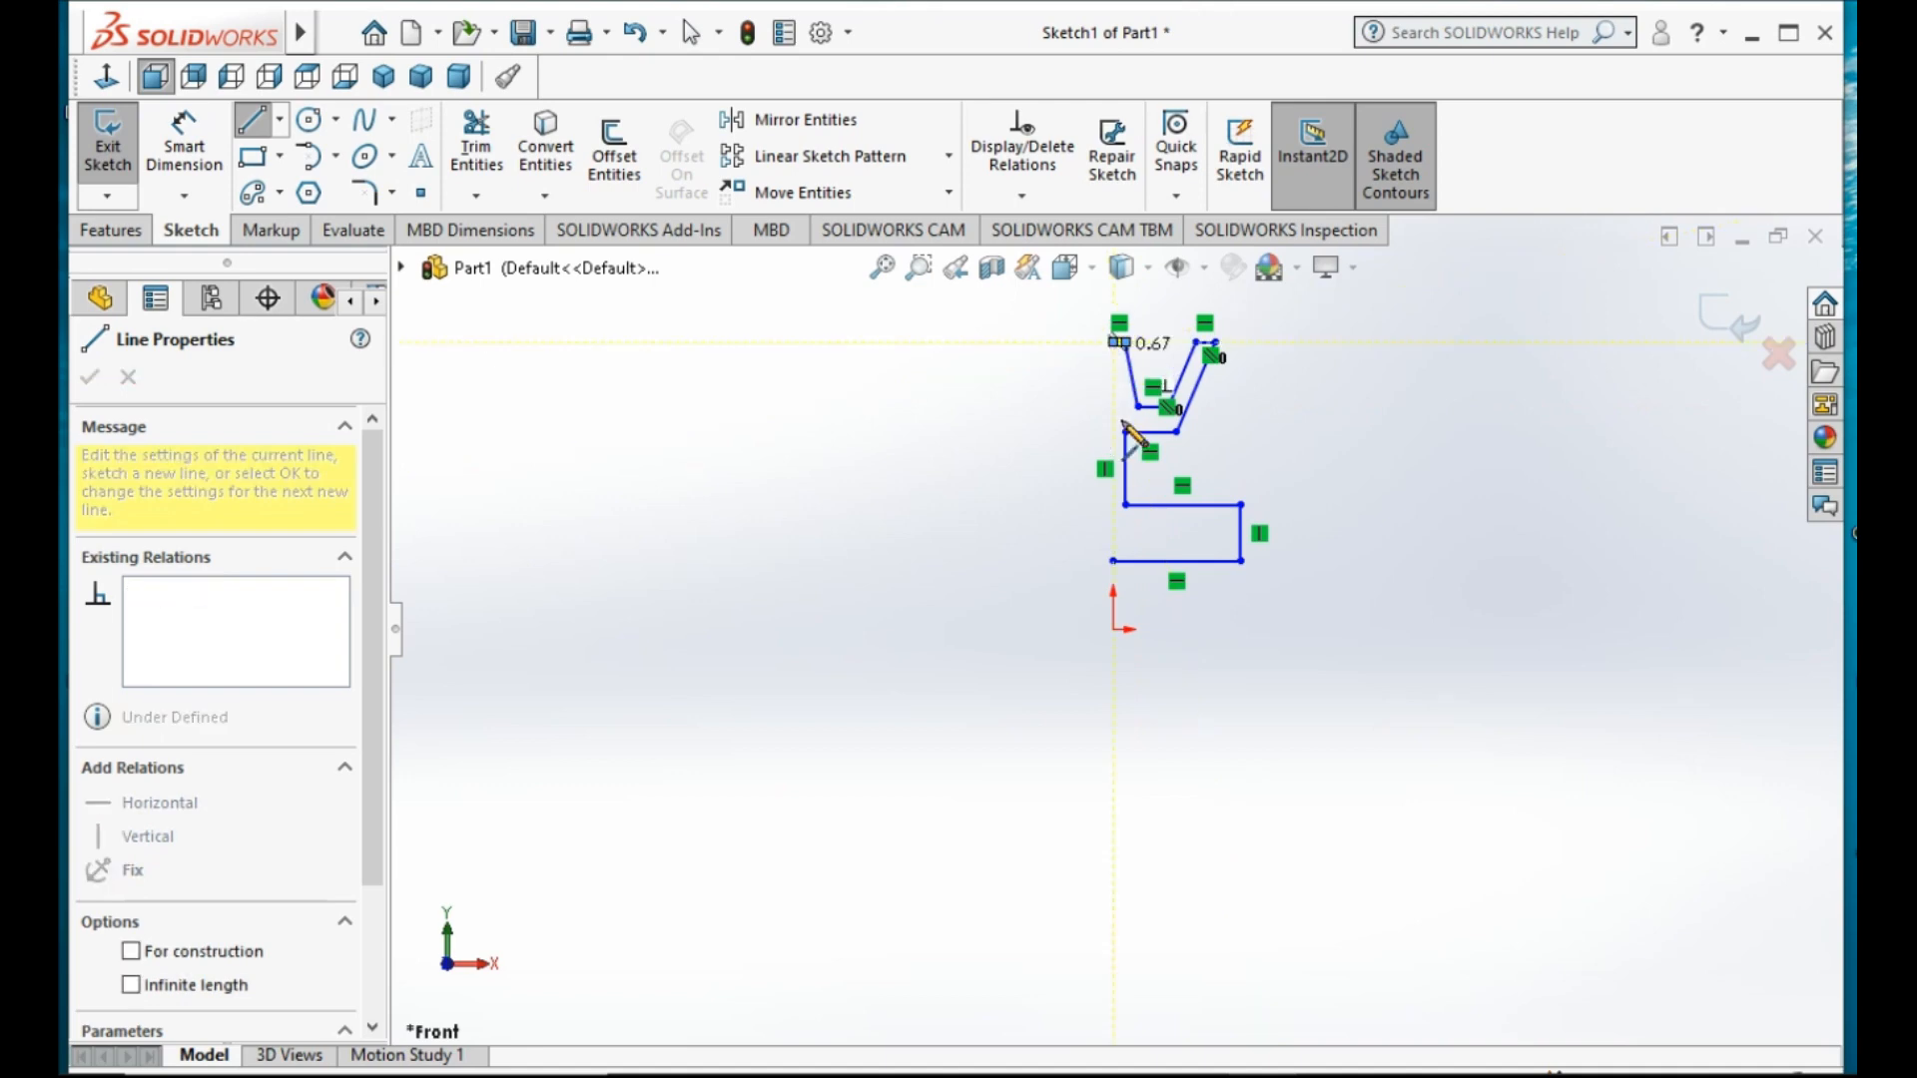
key("Escape")
key("Escape")
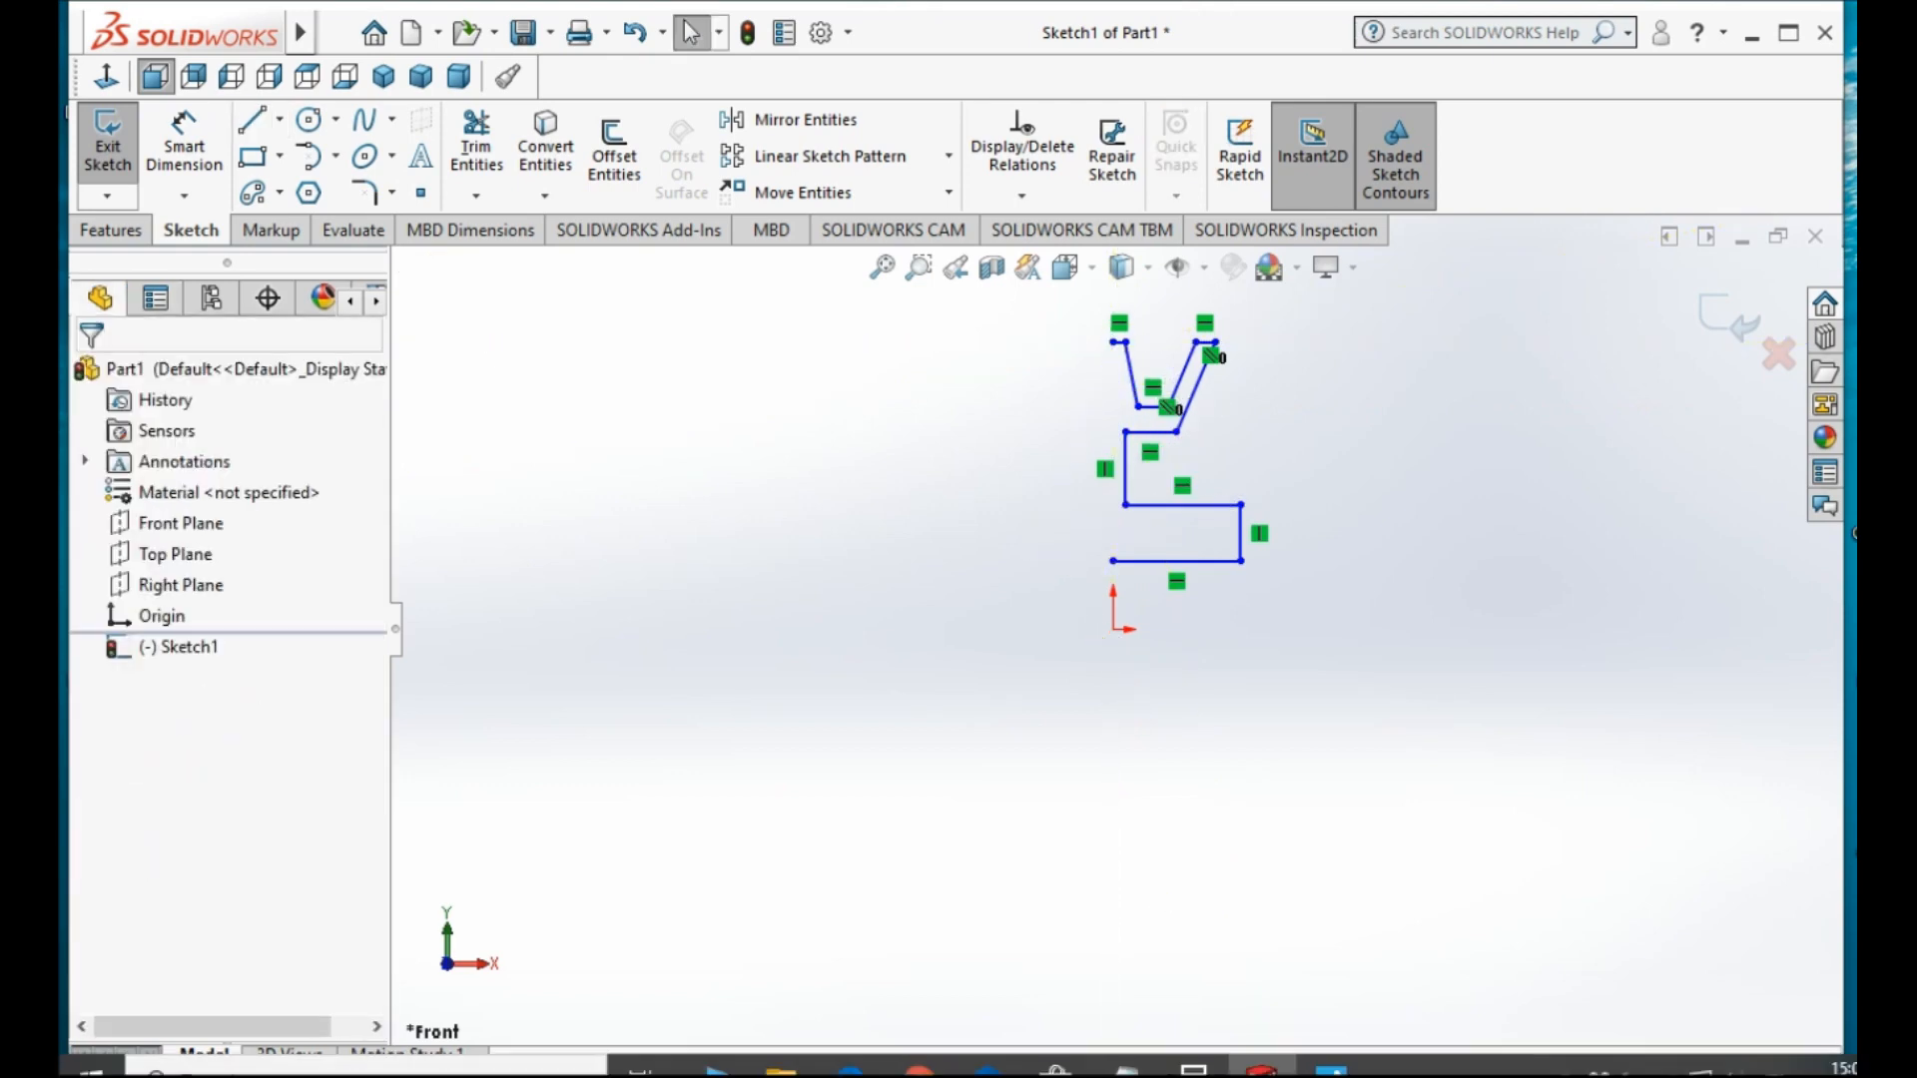
- Check the pulley drawing in Photos and draw a vertical centerline from the origin to the end of the profile's upper line
left_click(1331, 1049)
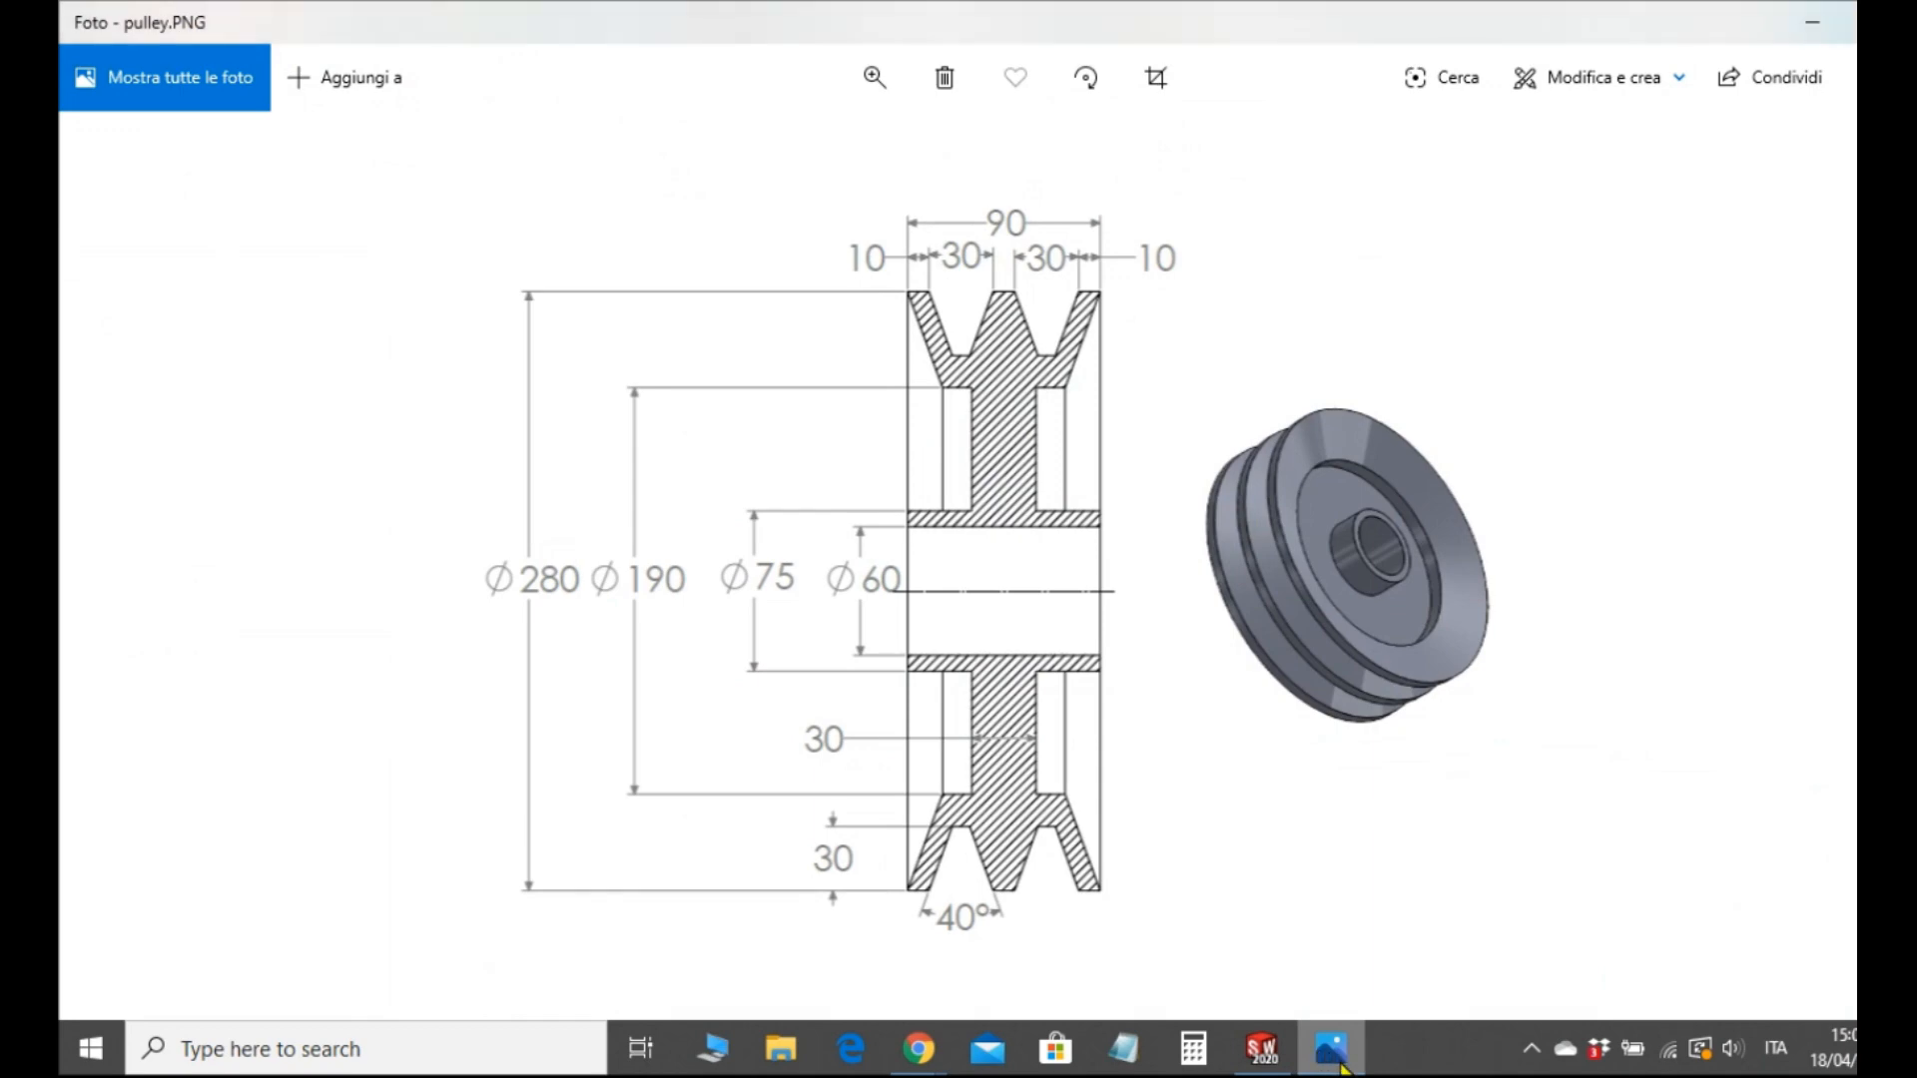
left_click(1338, 1061)
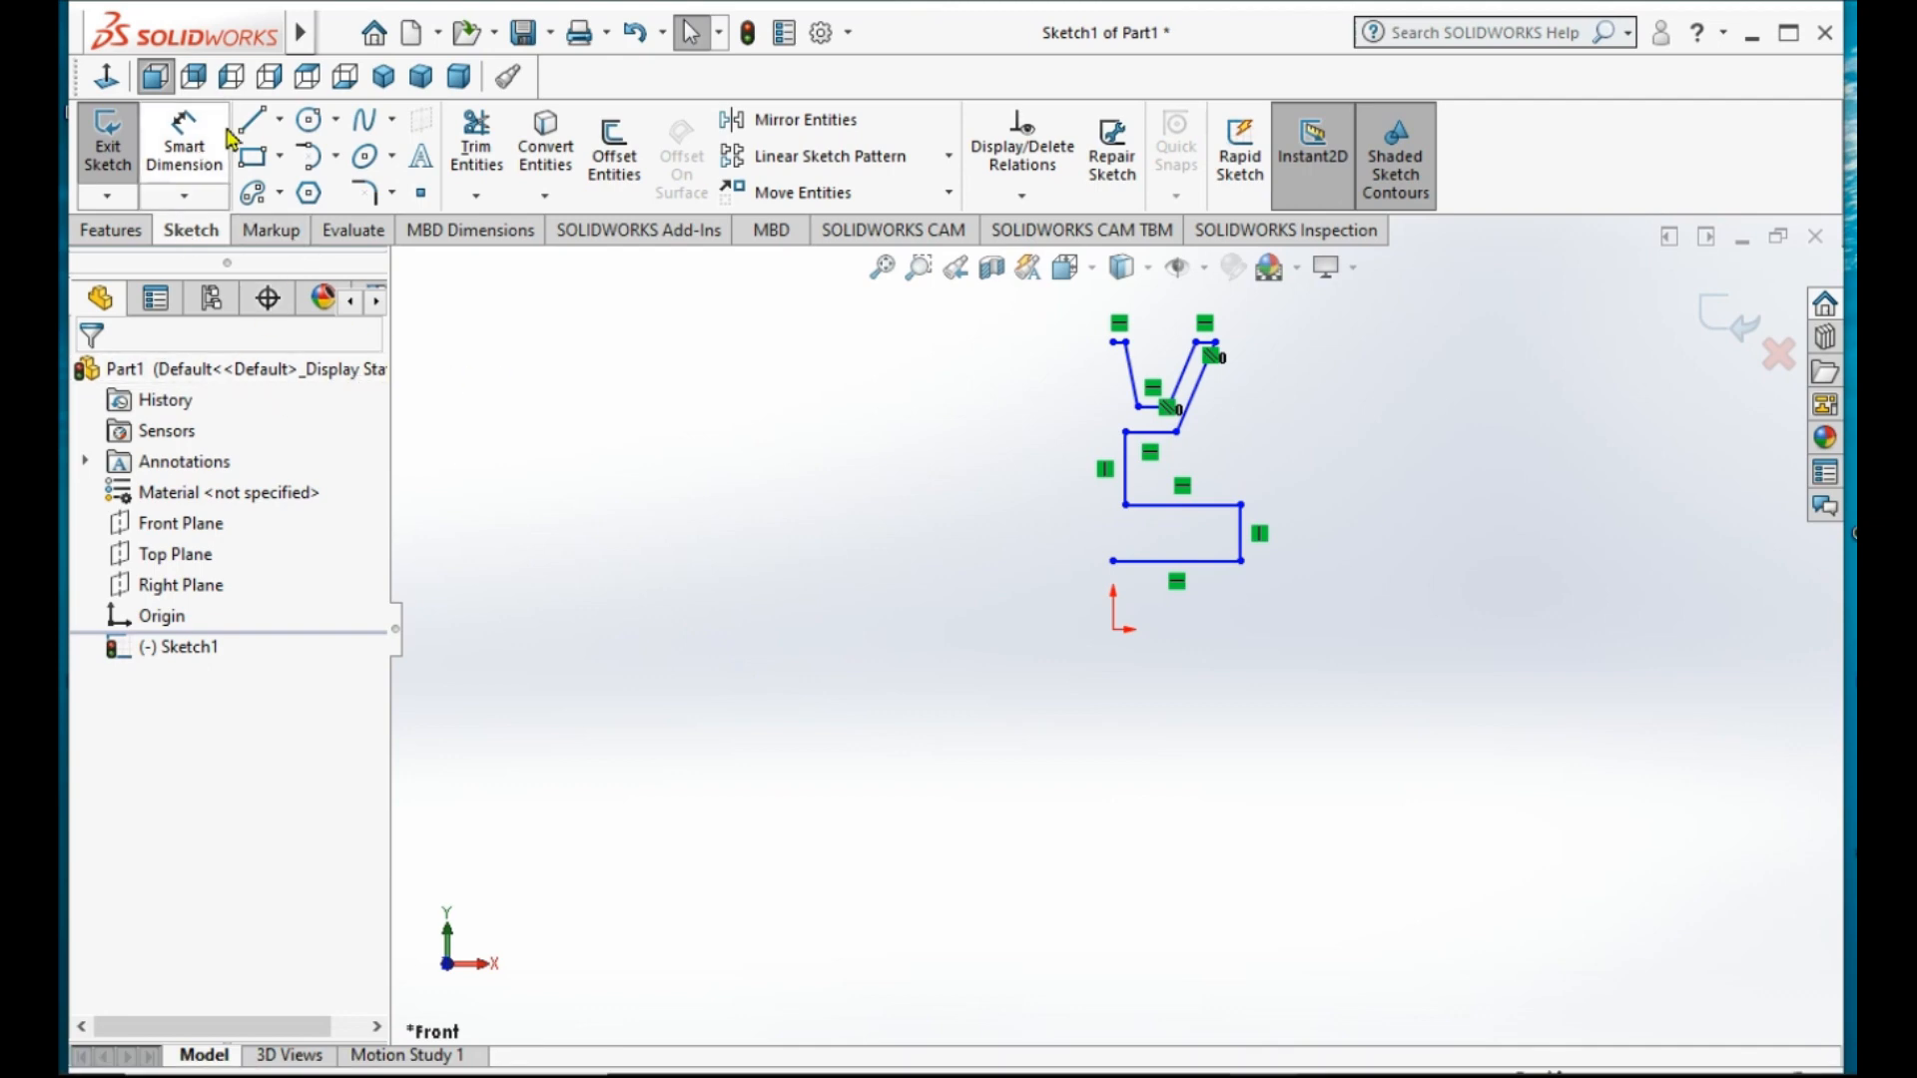
left_click(281, 121)
left_click(303, 197)
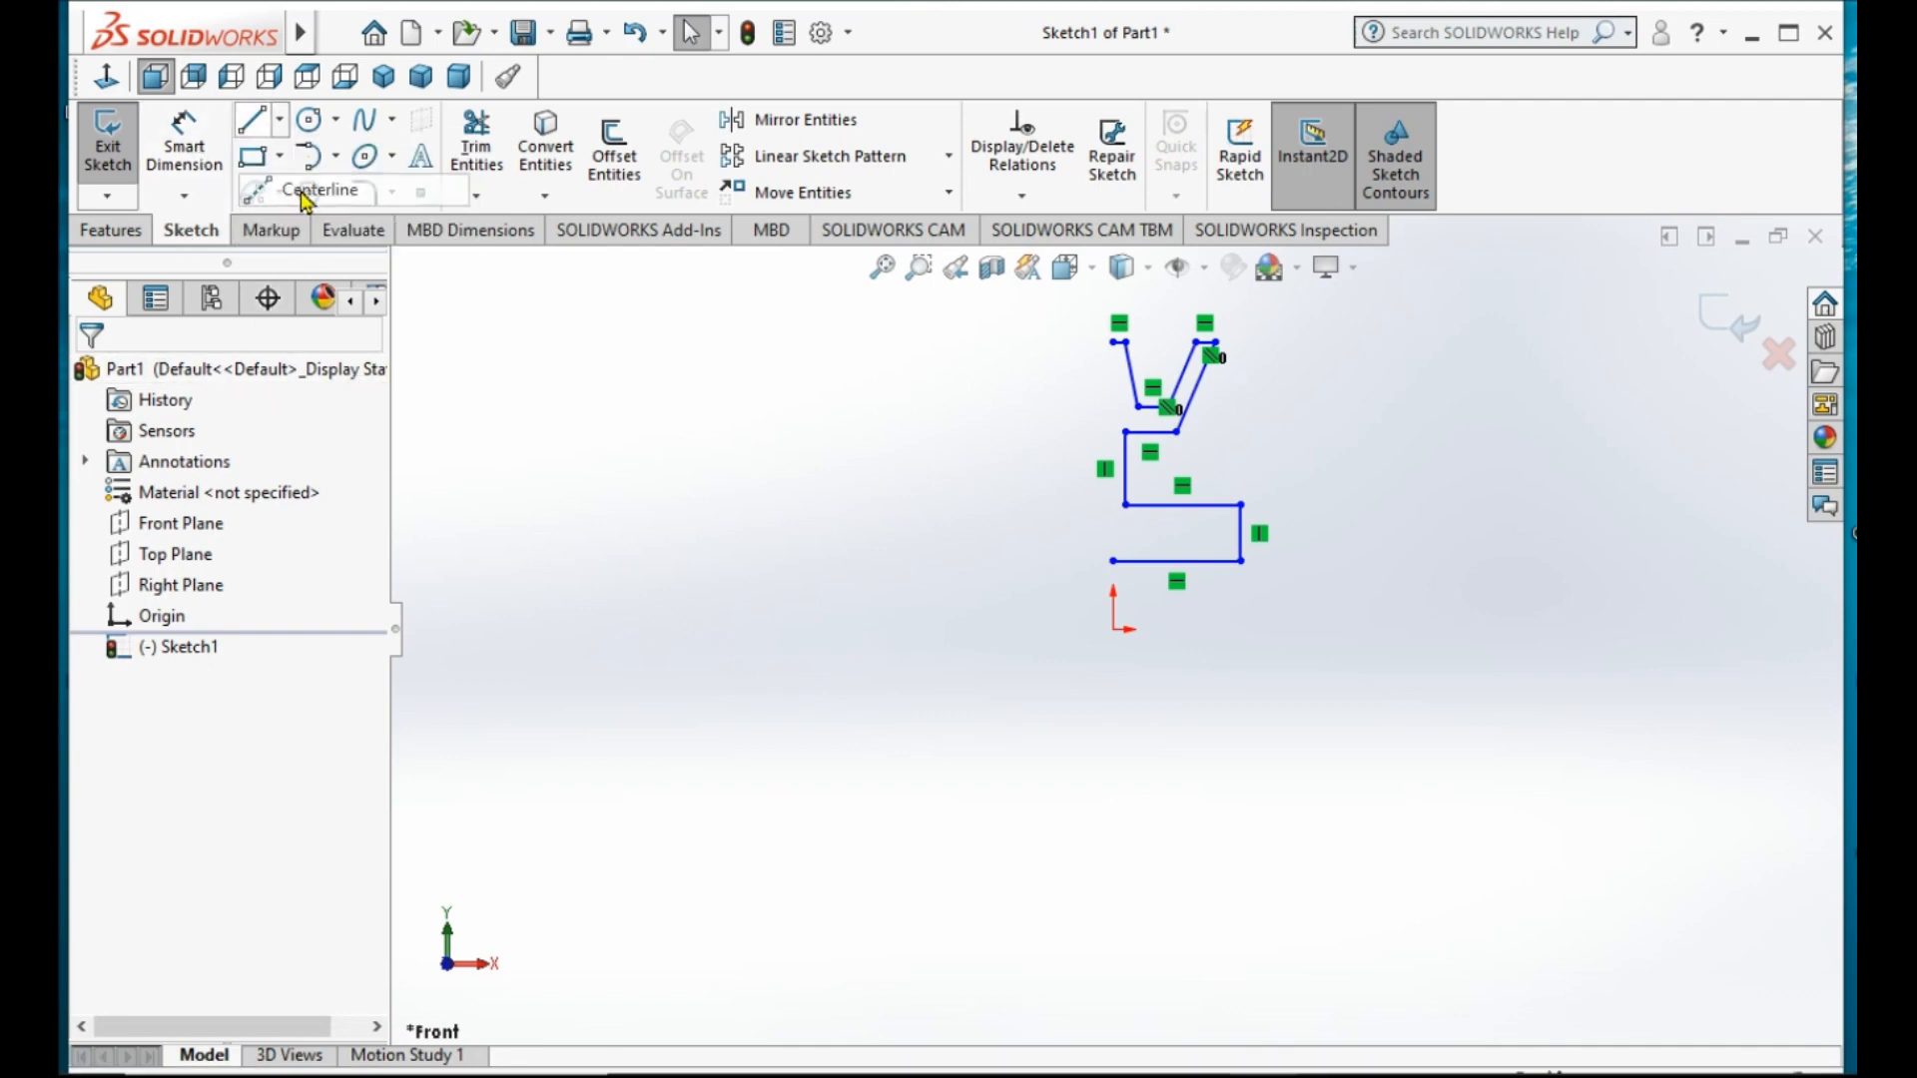
left_click(1110, 627)
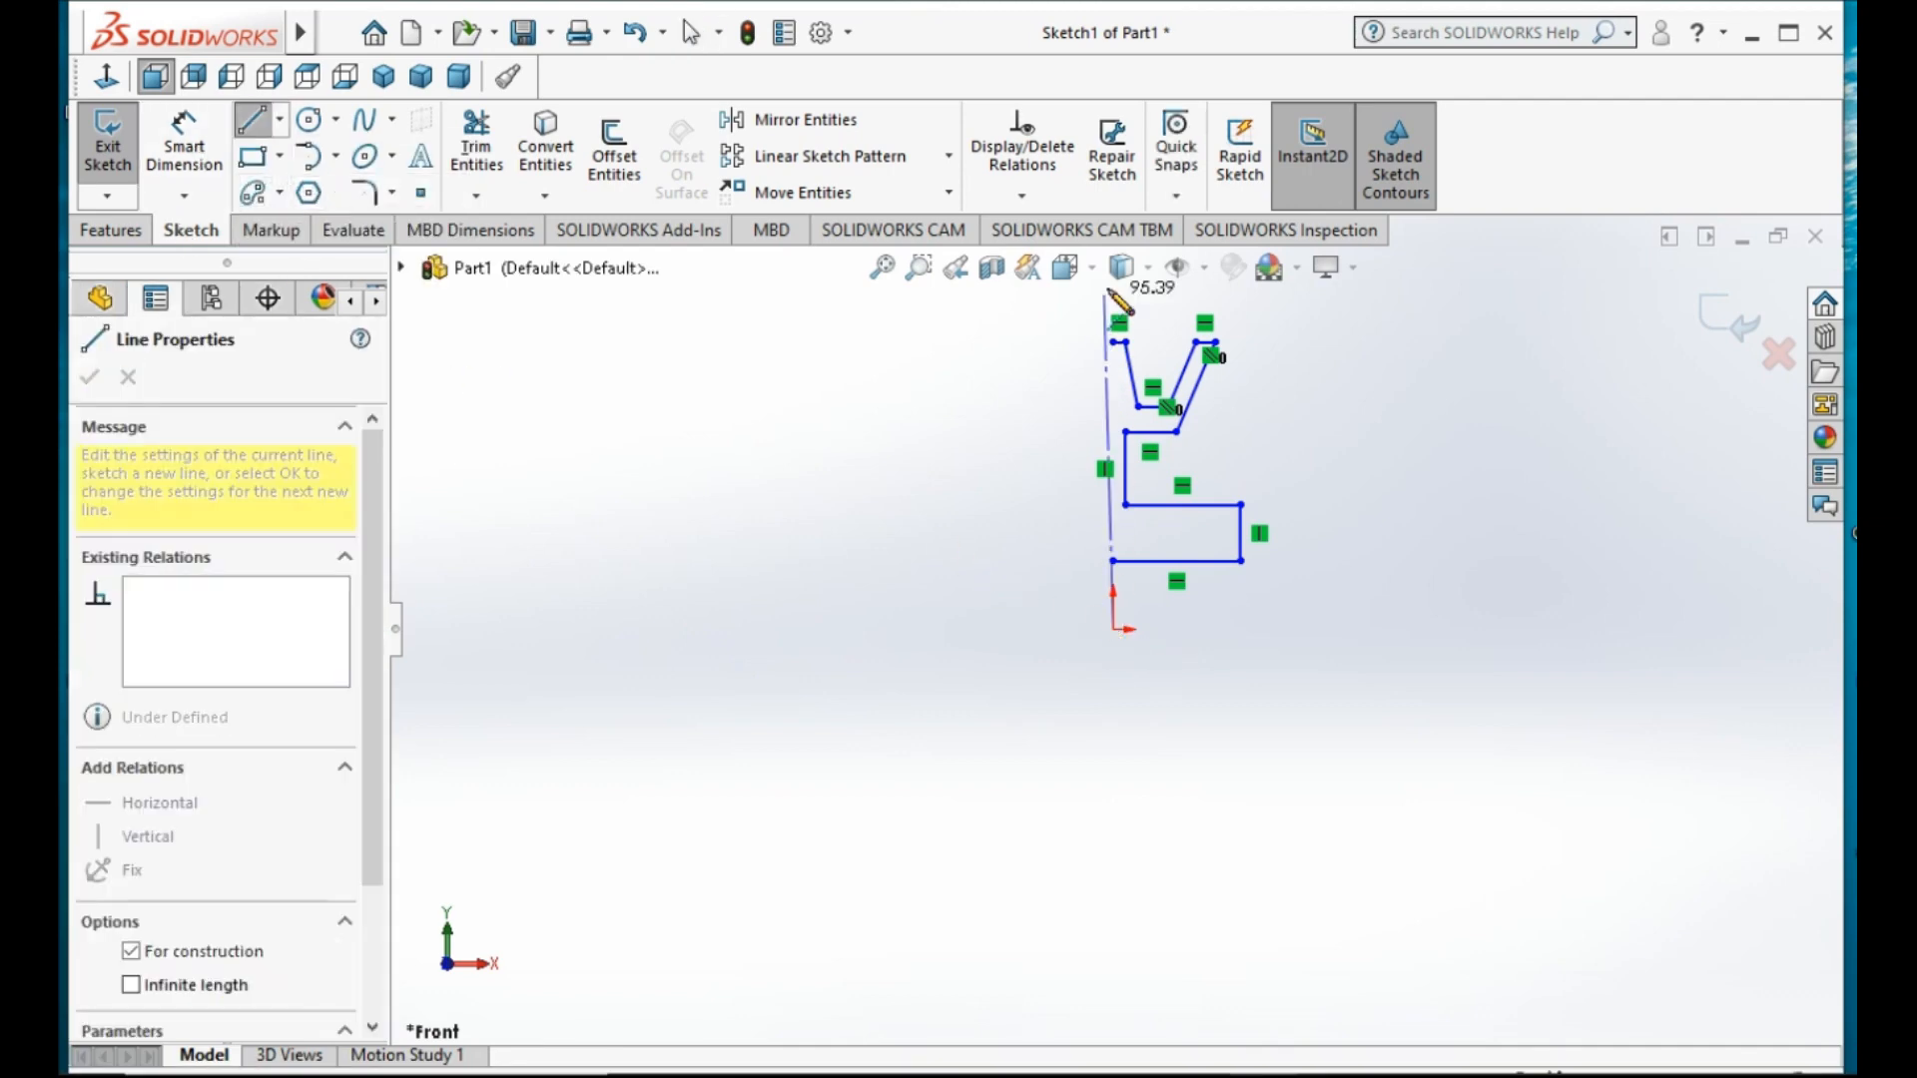
double_click(1113, 341)
key("Escape")
- Dimension the hub's lower horizontal line 30 mm from the origin
left_click(184, 150)
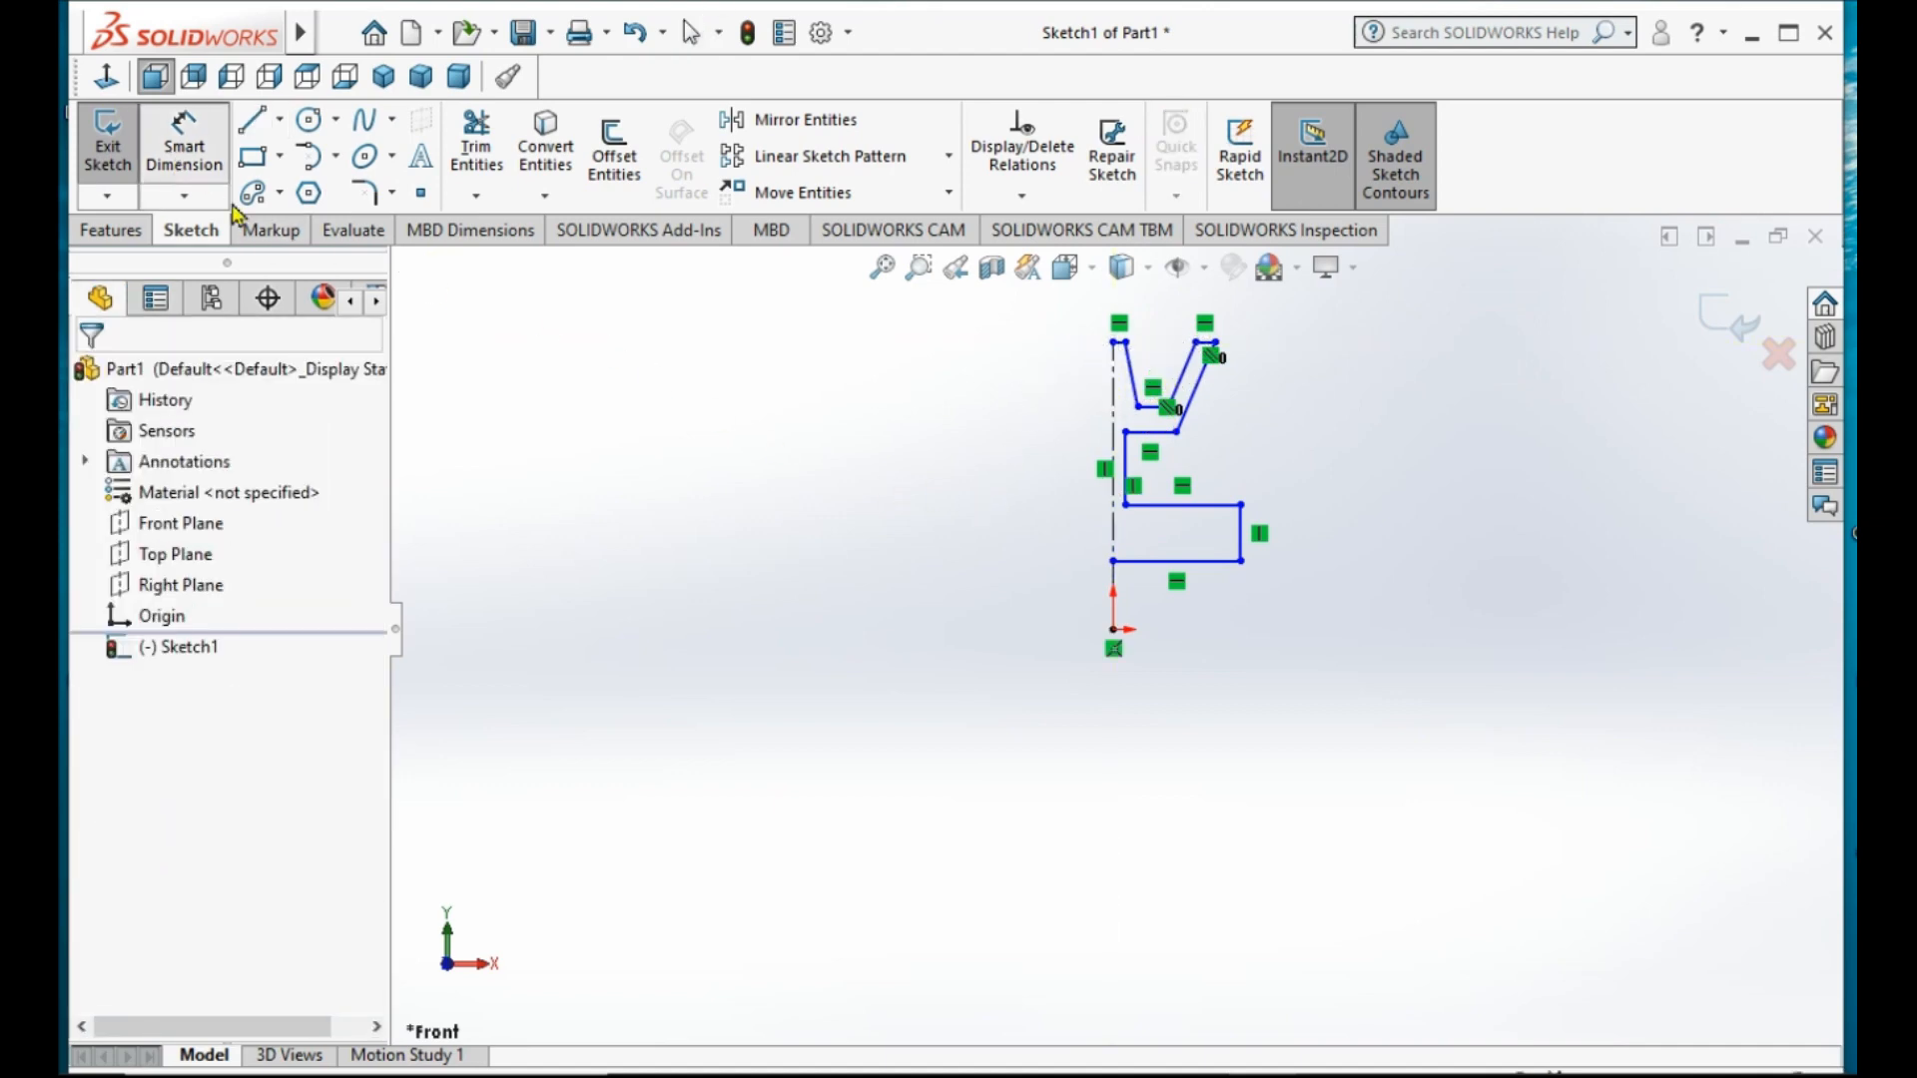
left_click(1179, 561)
left_click(1113, 629)
left_click(1356, 611)
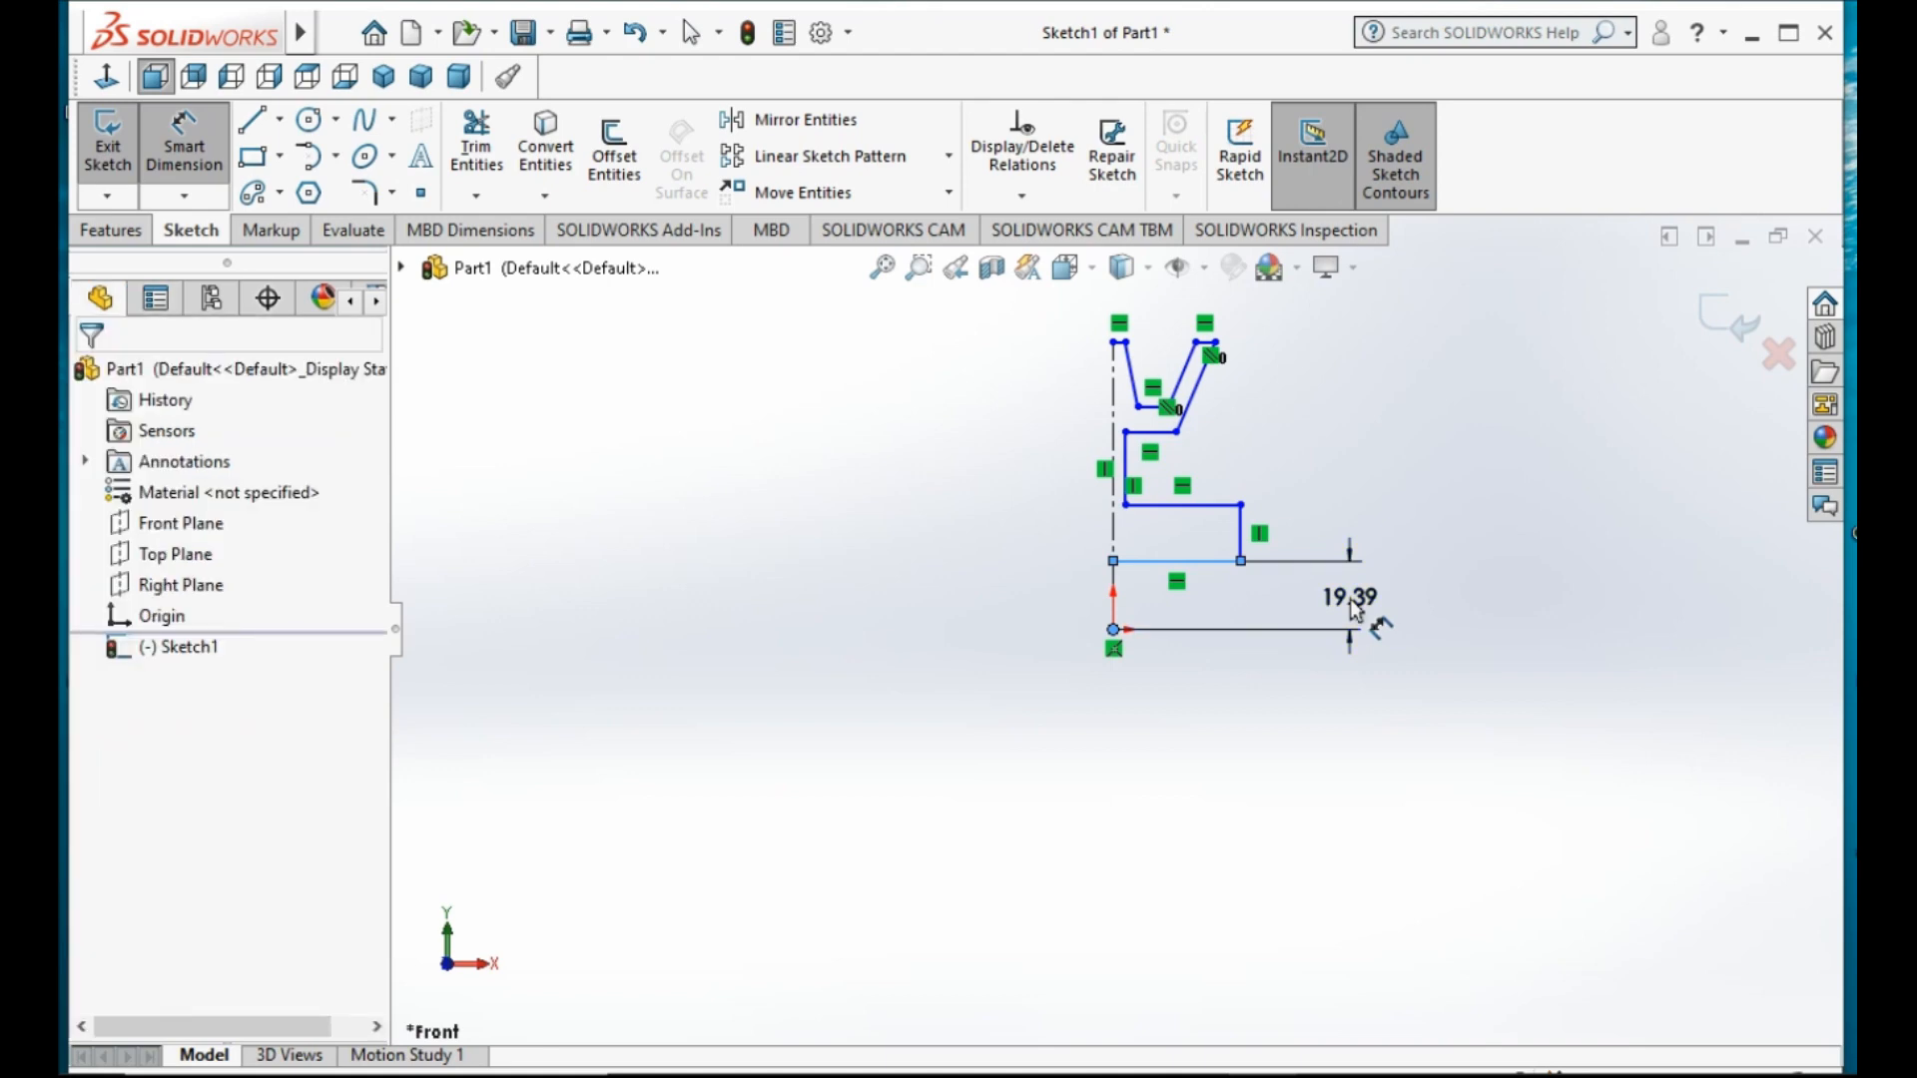
type("30")
key("Return")
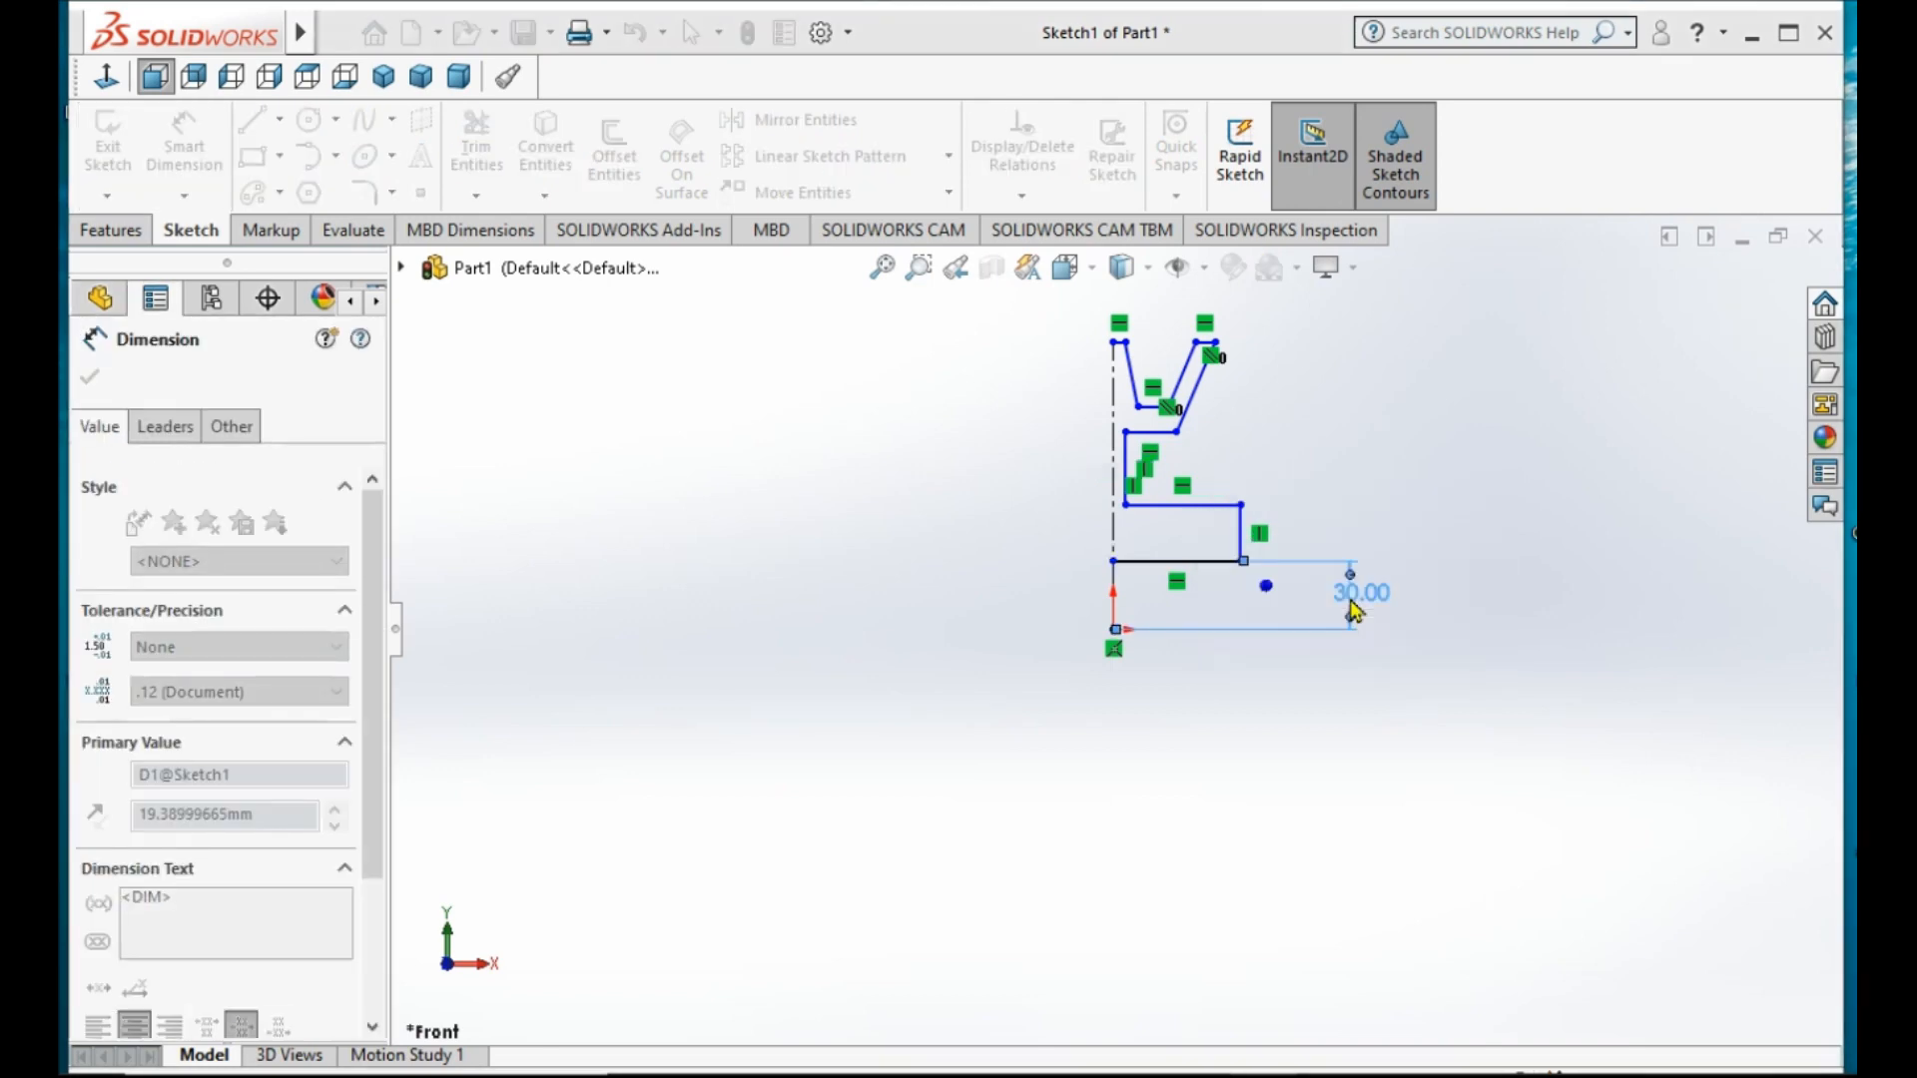
- Consult the pulley drawing and dimension the hub's upper horizontal line at 75/2 mm from the origin
left_click(1332, 1063)
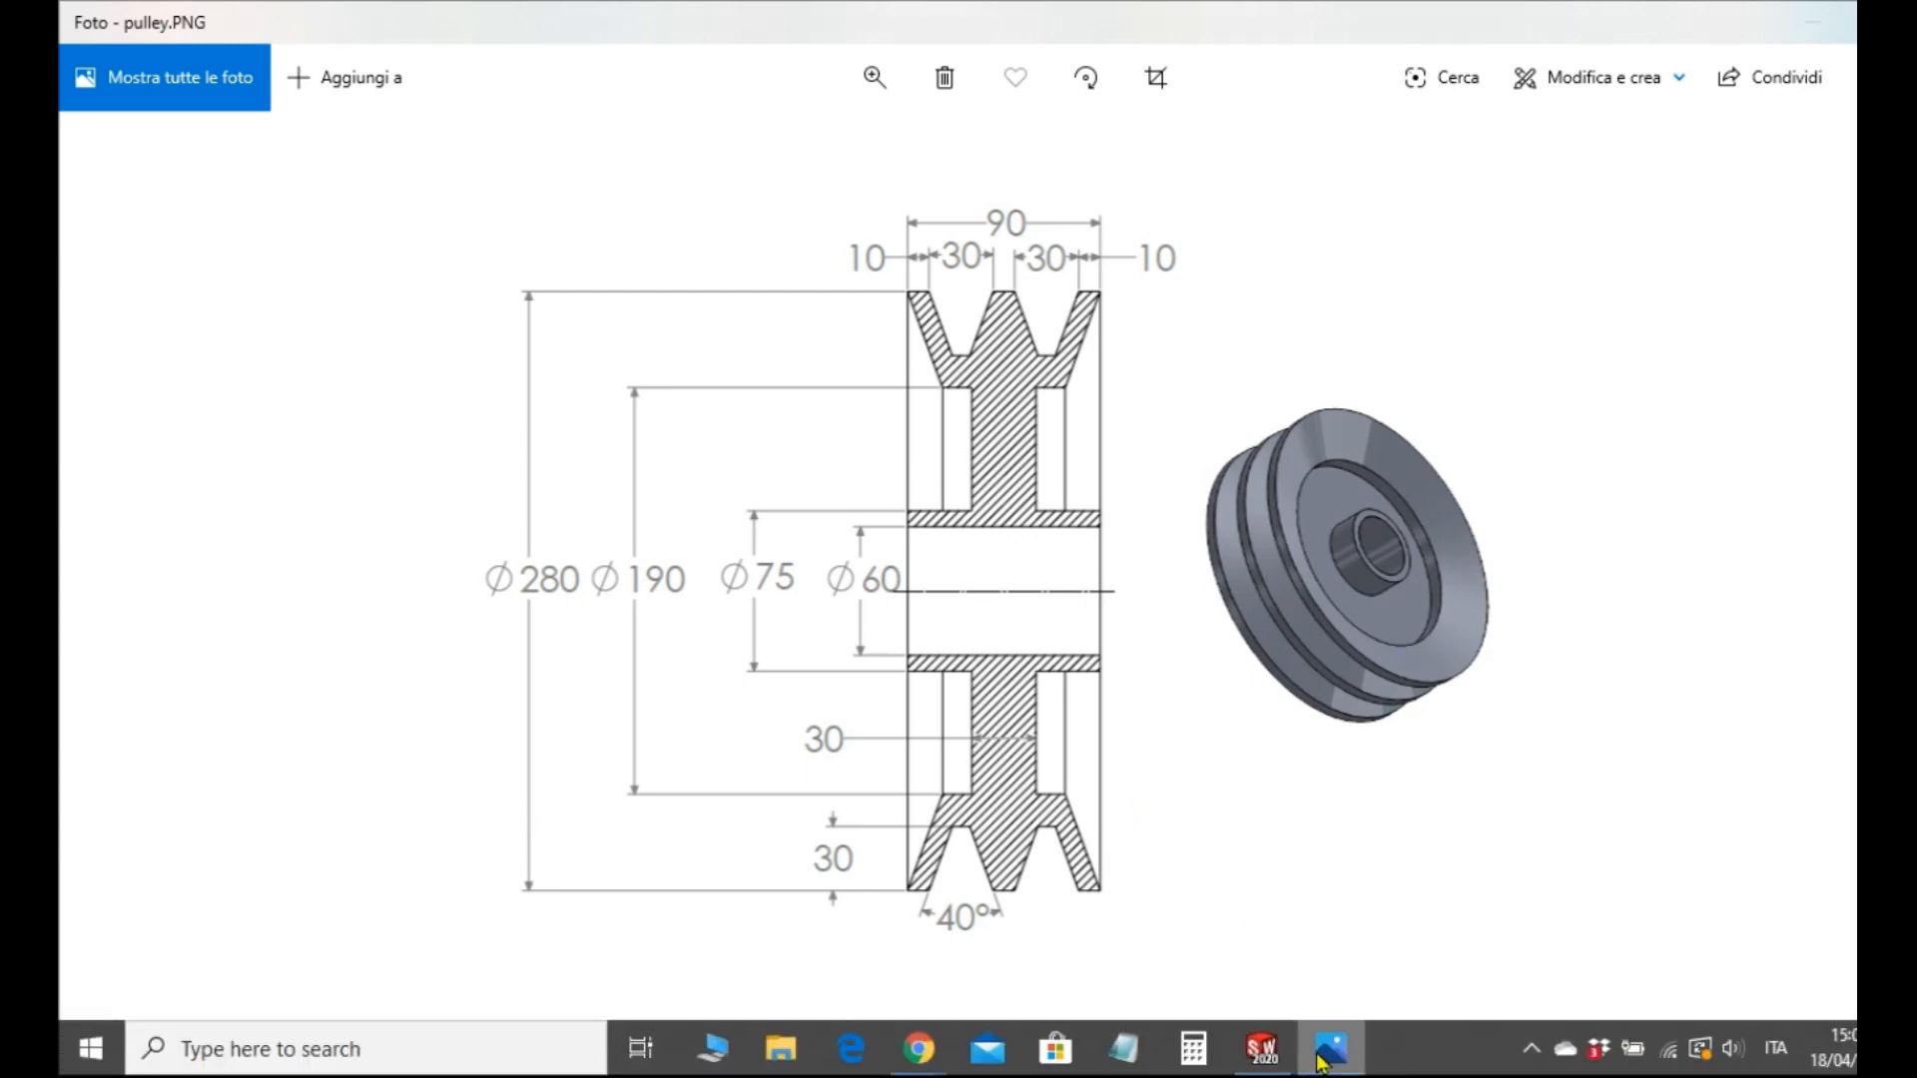
left_click(1262, 1049)
left_click(1182, 510)
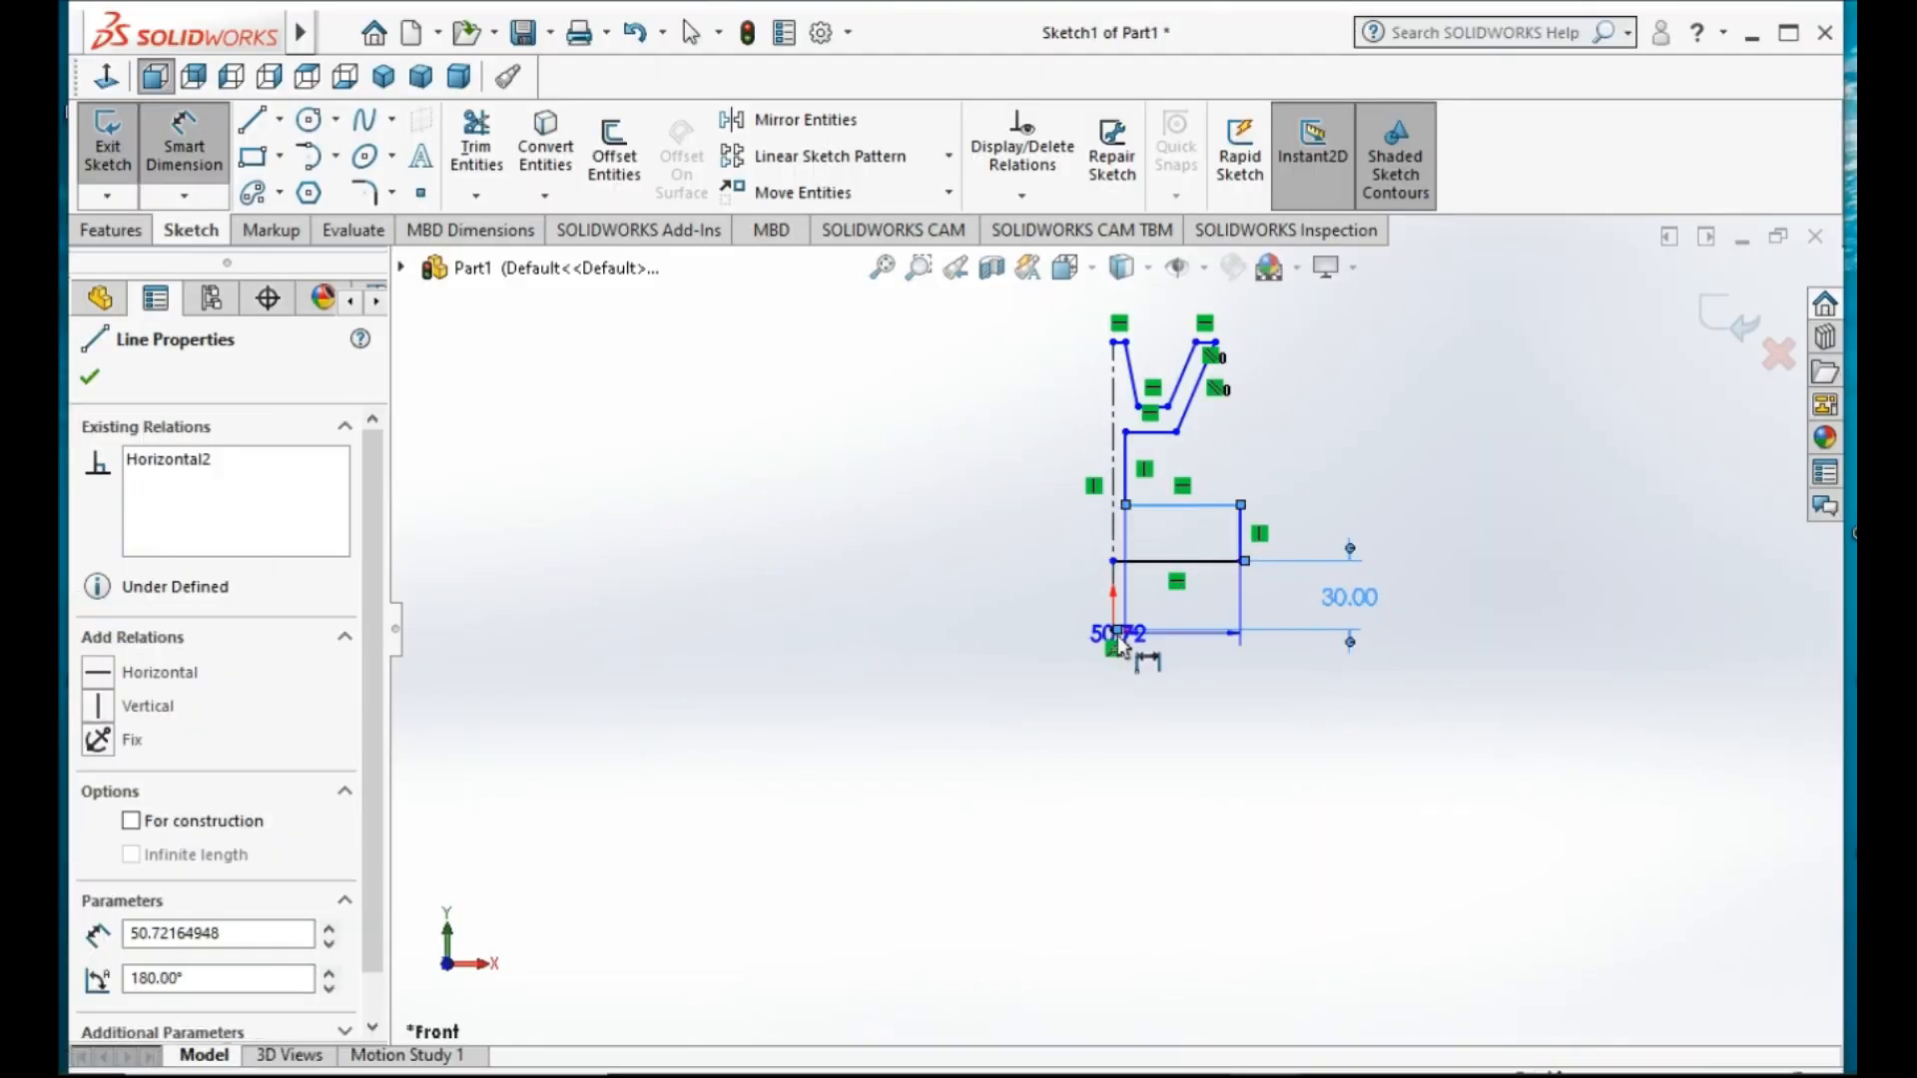
left_click(1114, 630)
left_click(1459, 572)
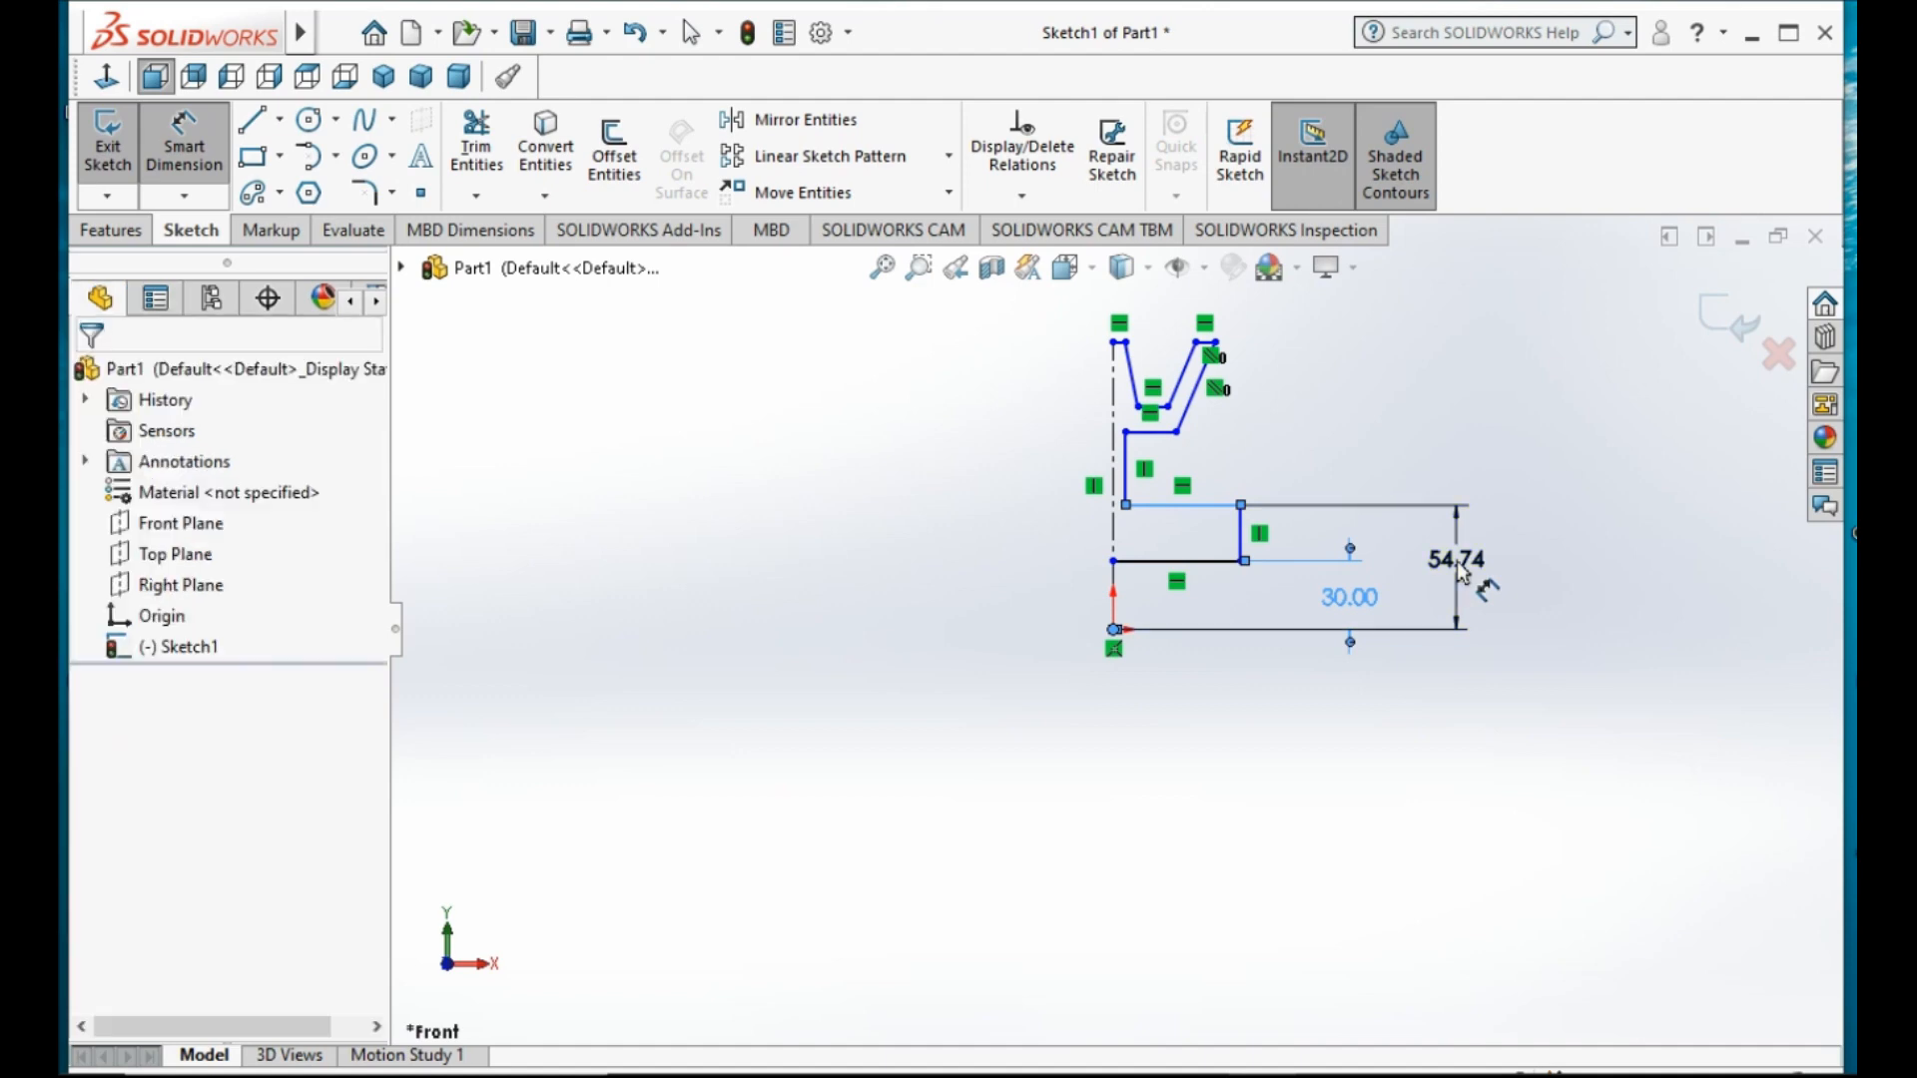
type("75/")
key("Return")
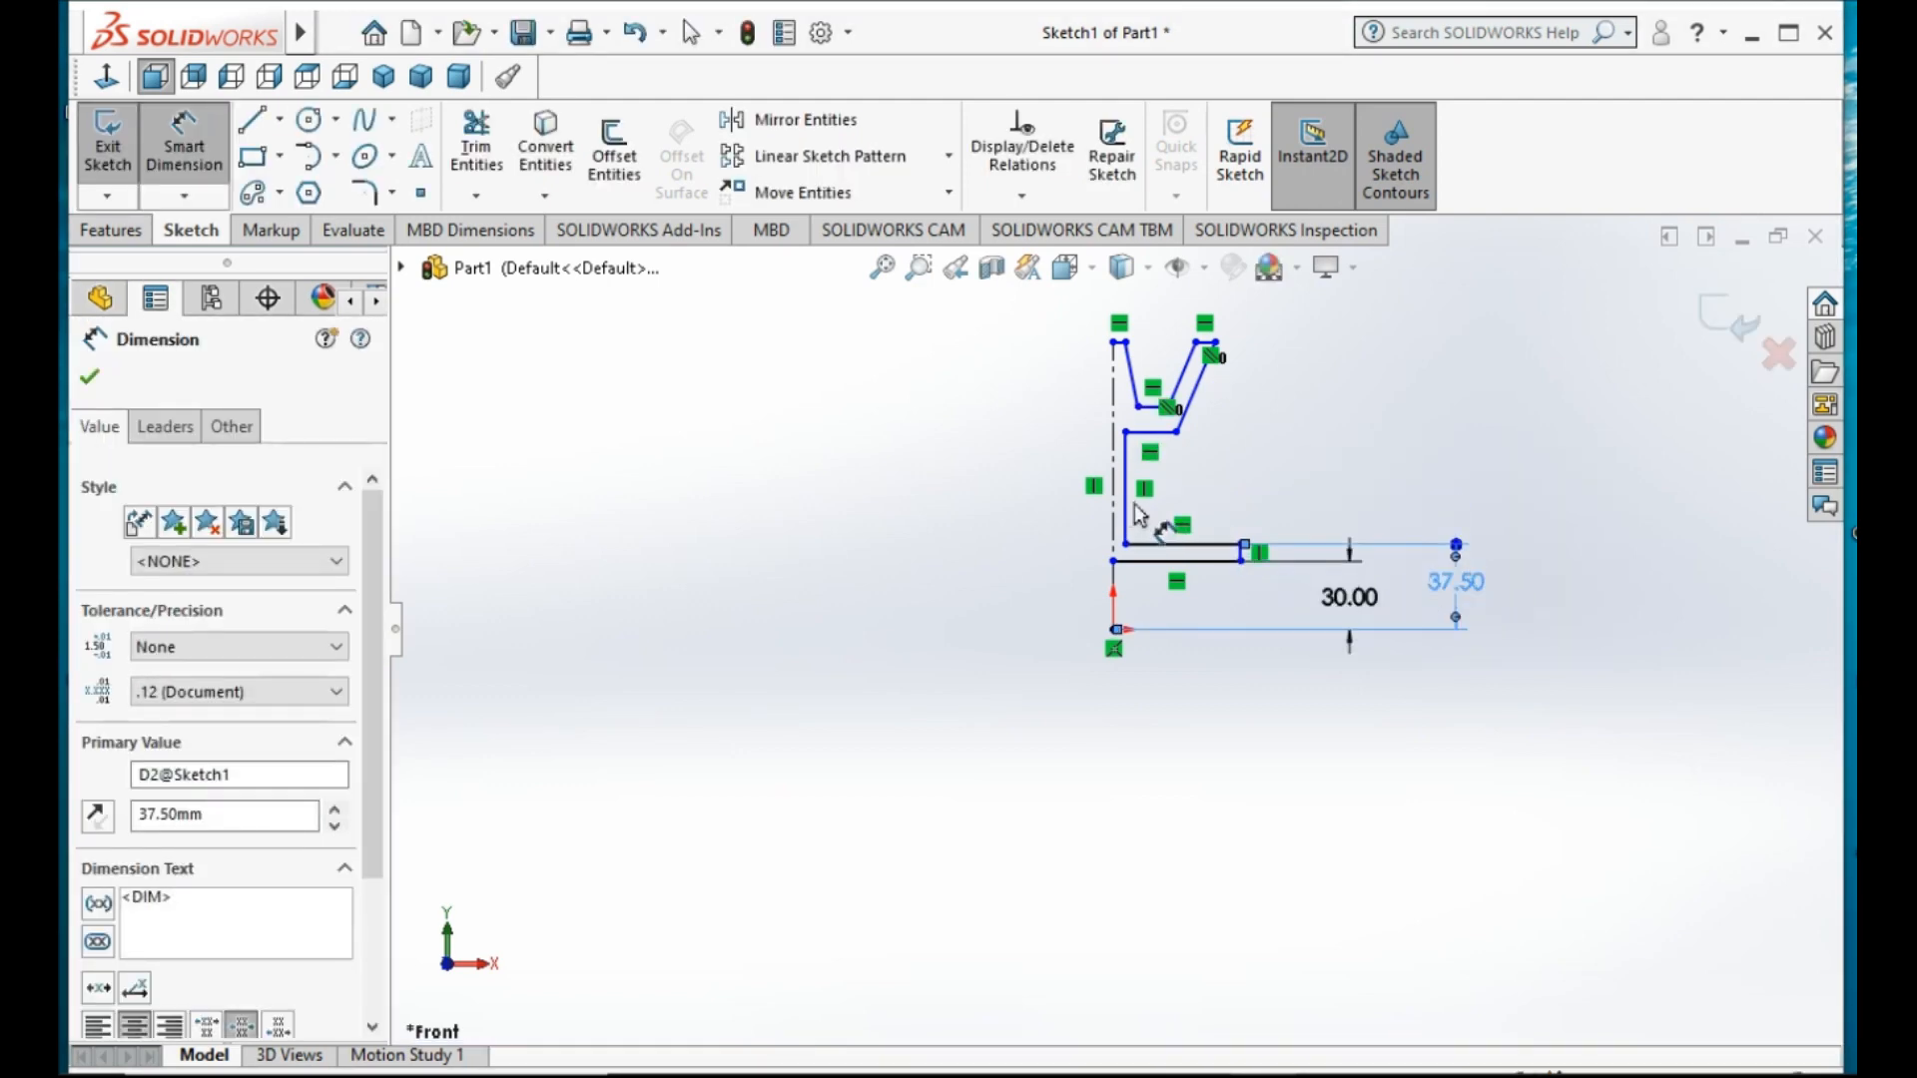
- Dimension the horizontal line under the rim at 190/2 mm from the origin, checking the value in the pulley drawing
scroll(1334, 410, "down", 1)
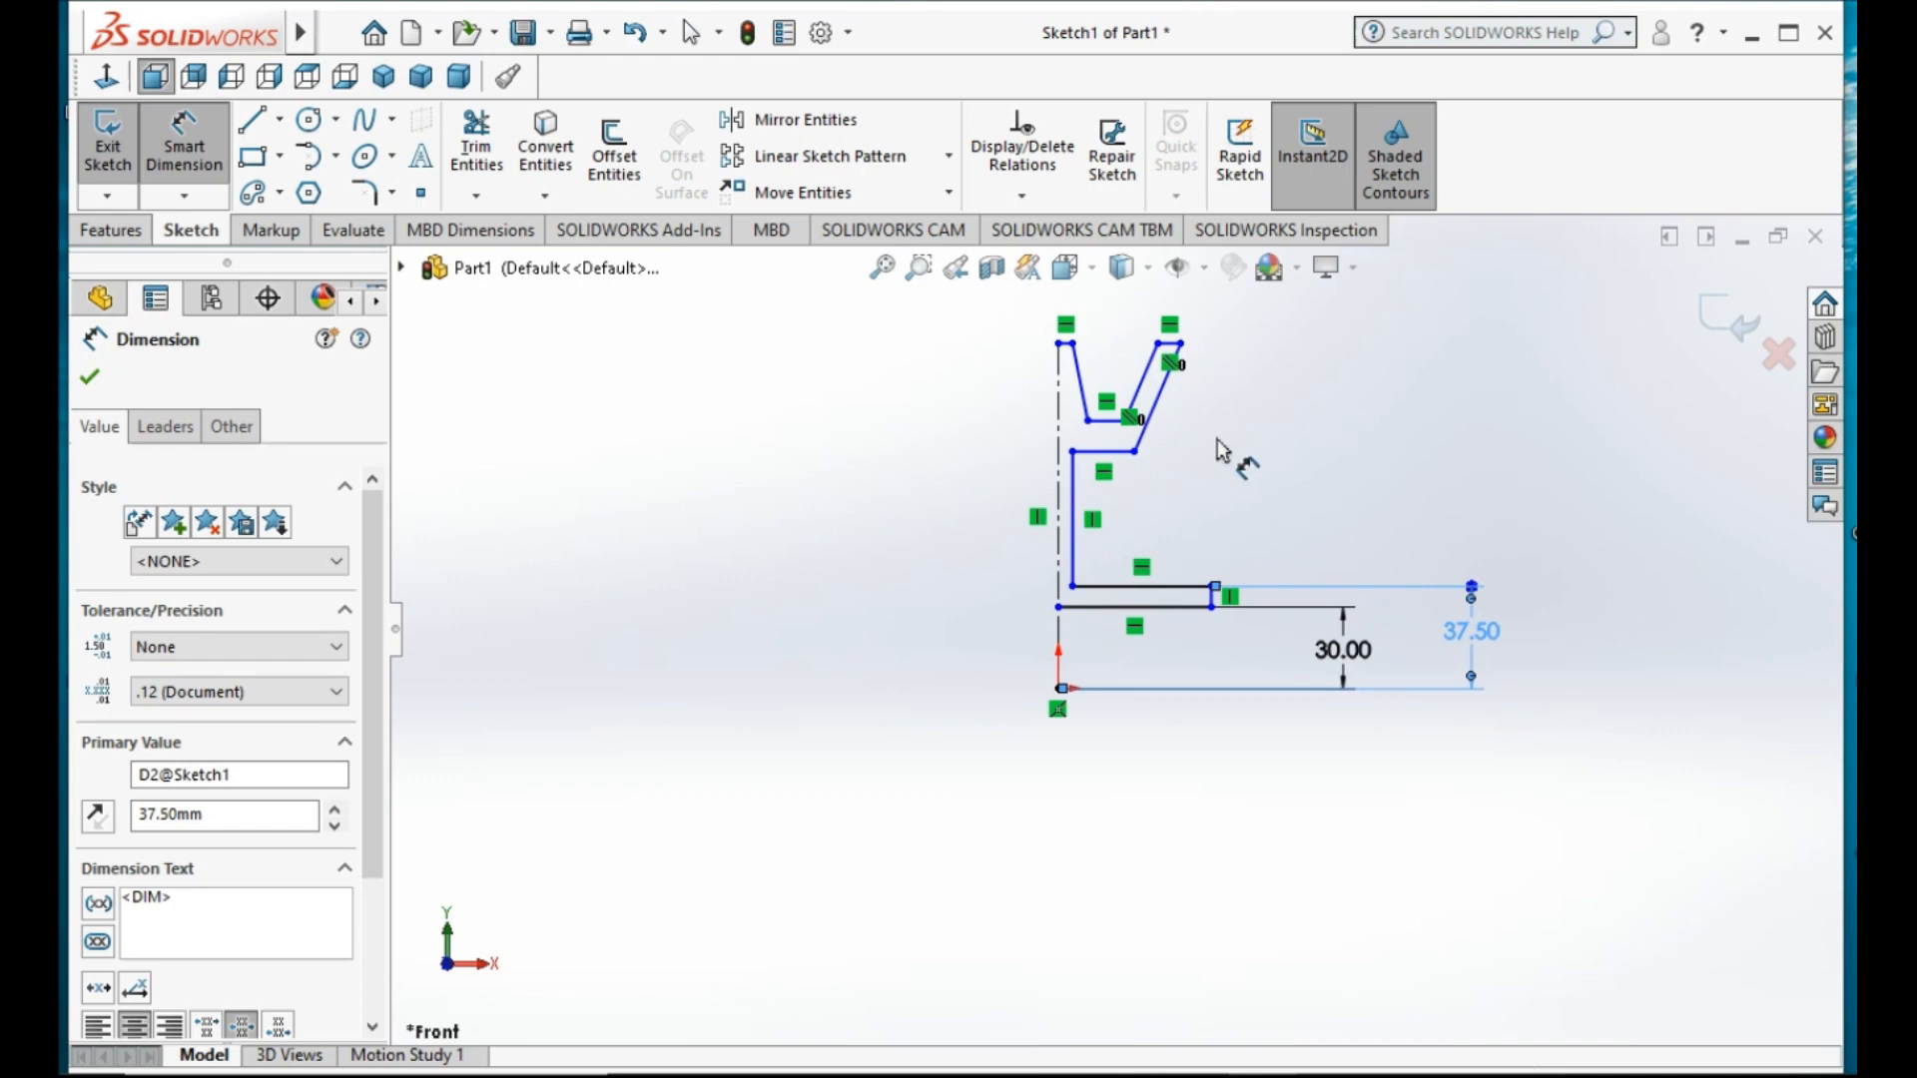
left_click(1066, 687)
left_click(1134, 451)
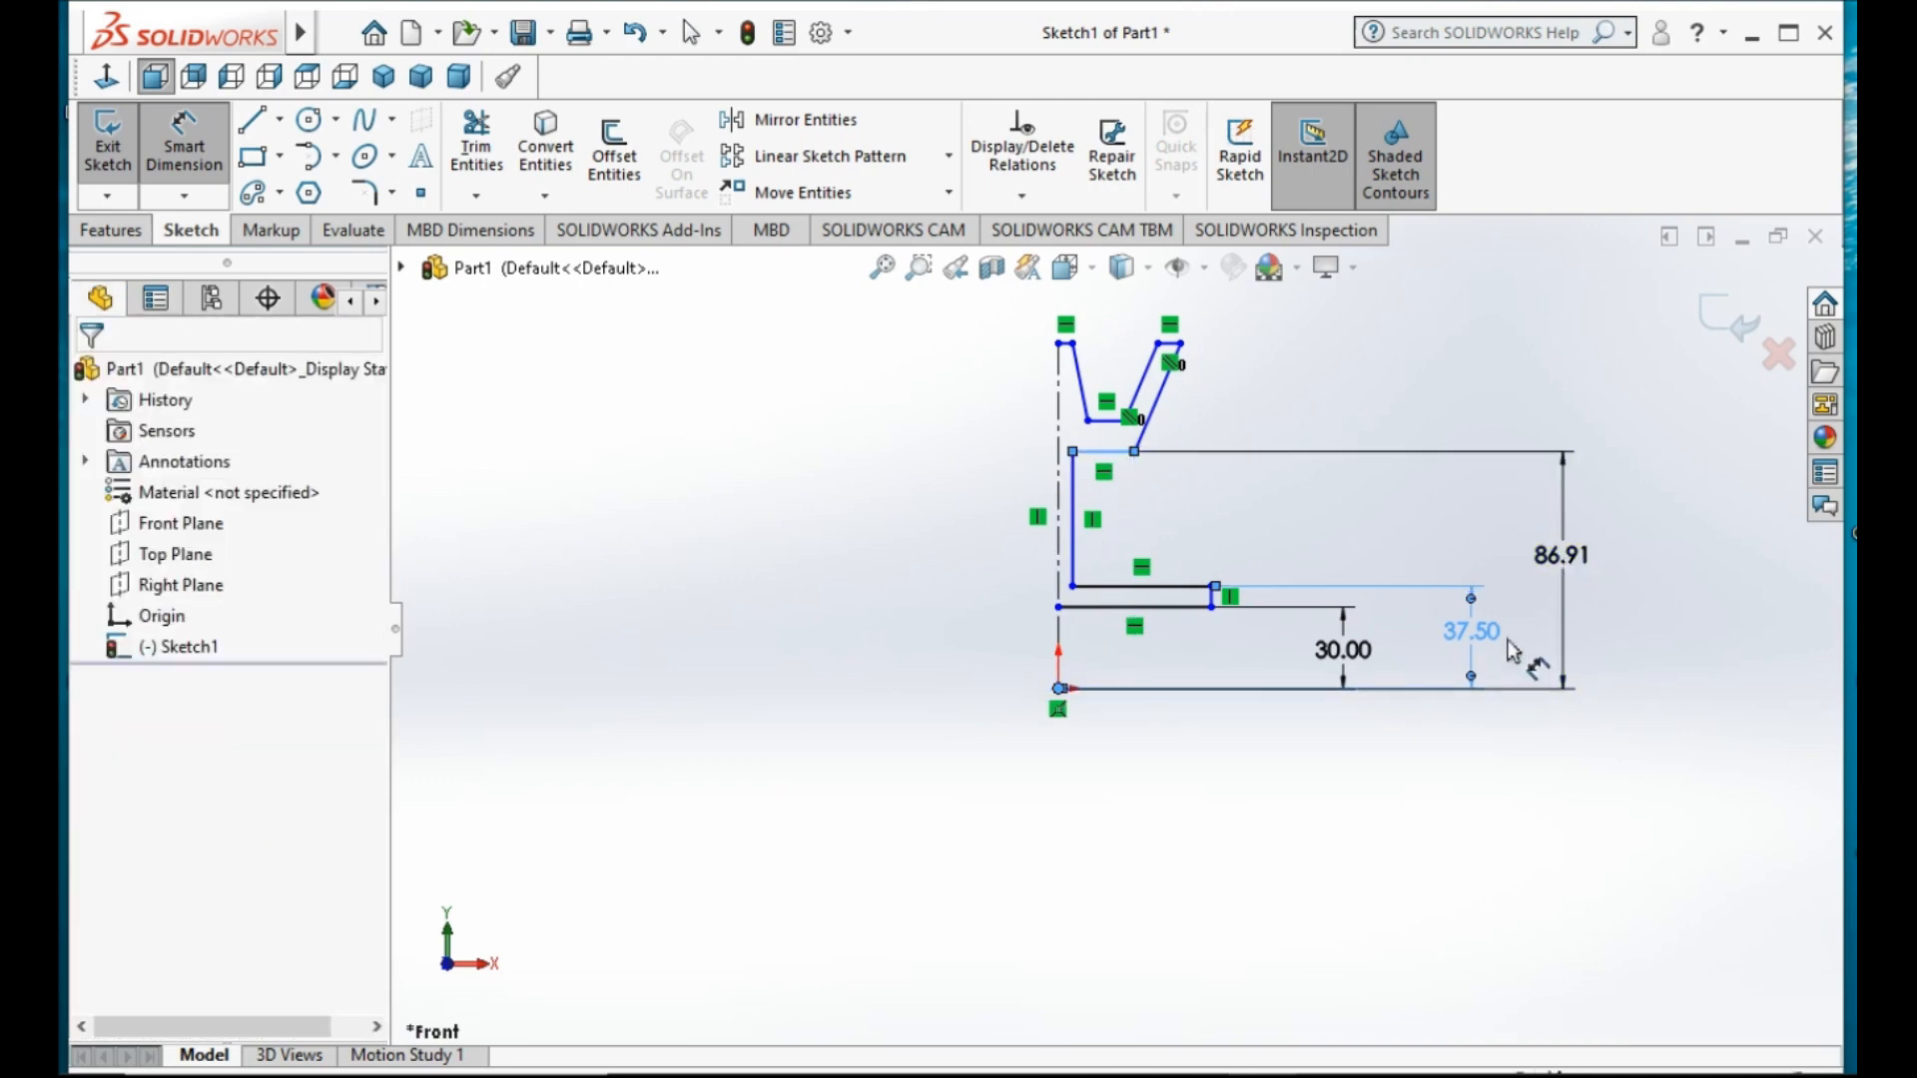
left_click(1467, 746)
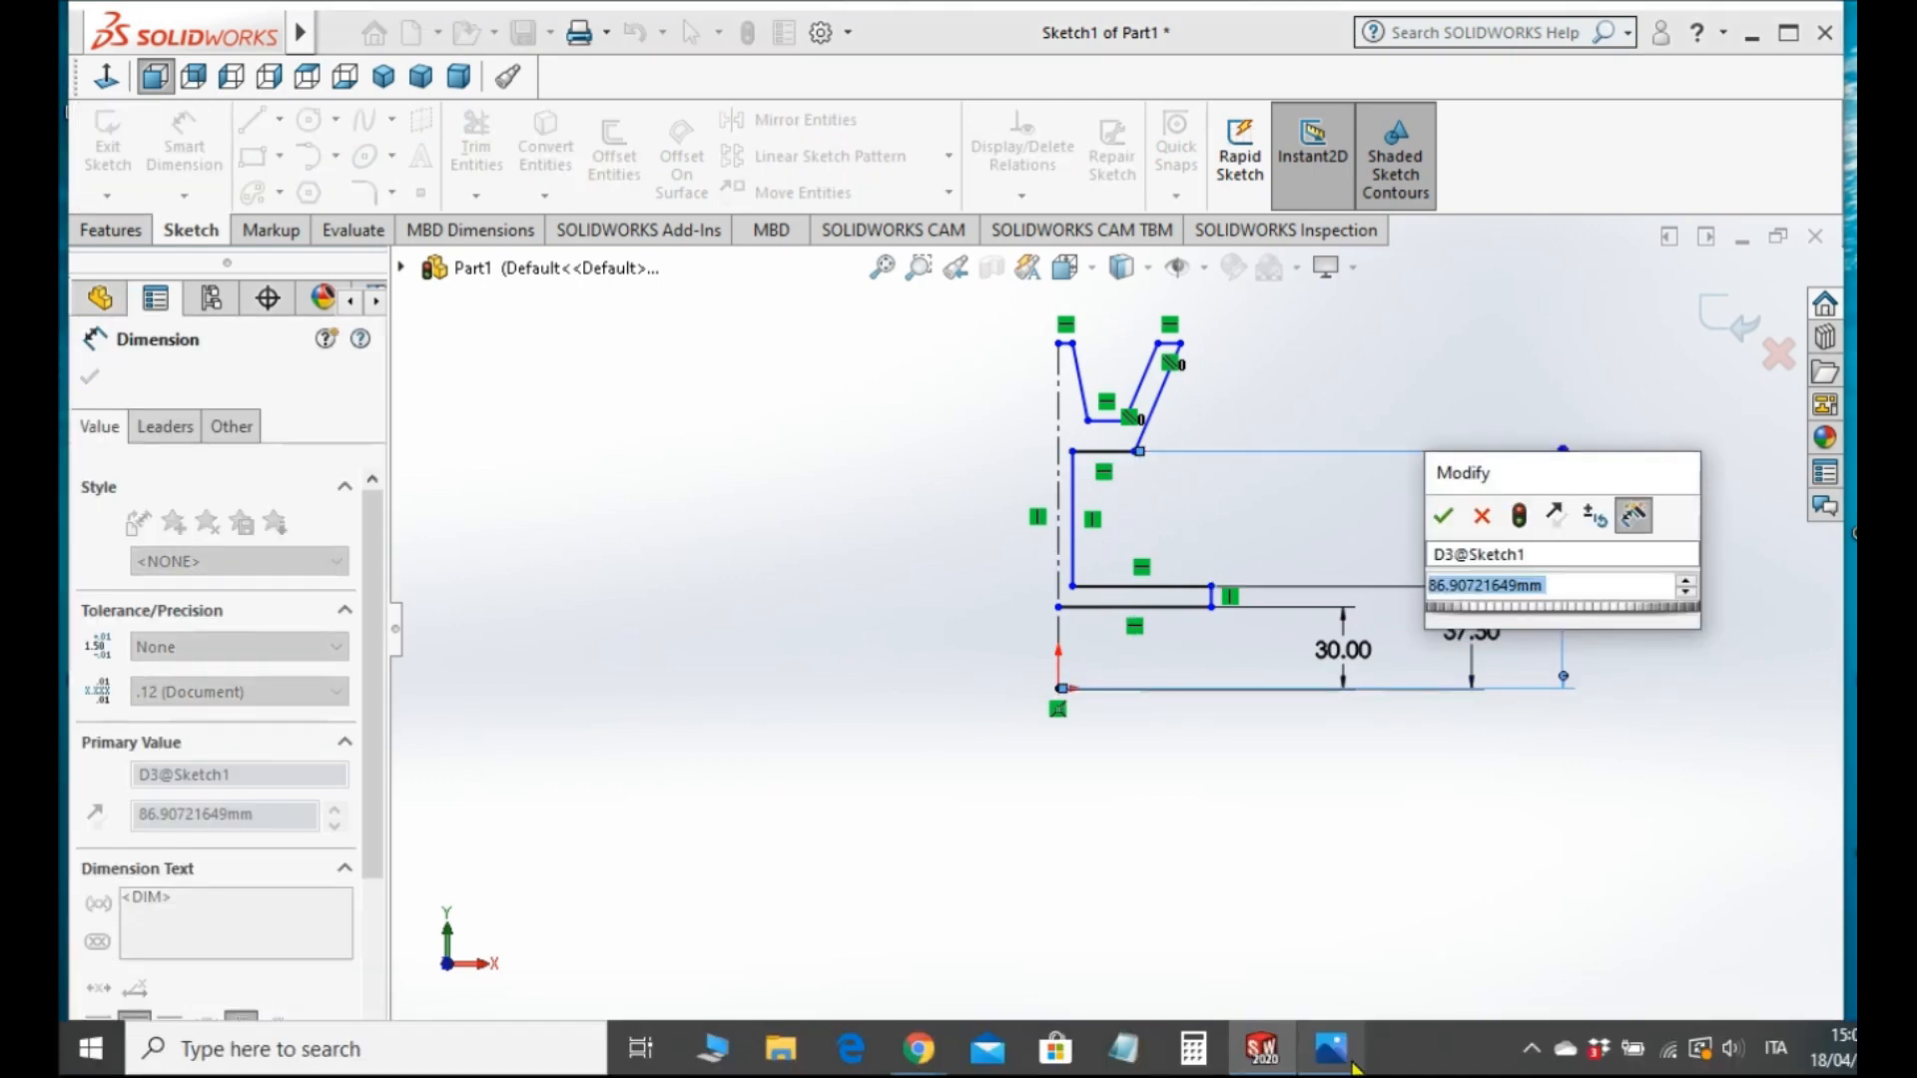
left_click(1345, 1063)
left_click(1349, 1054)
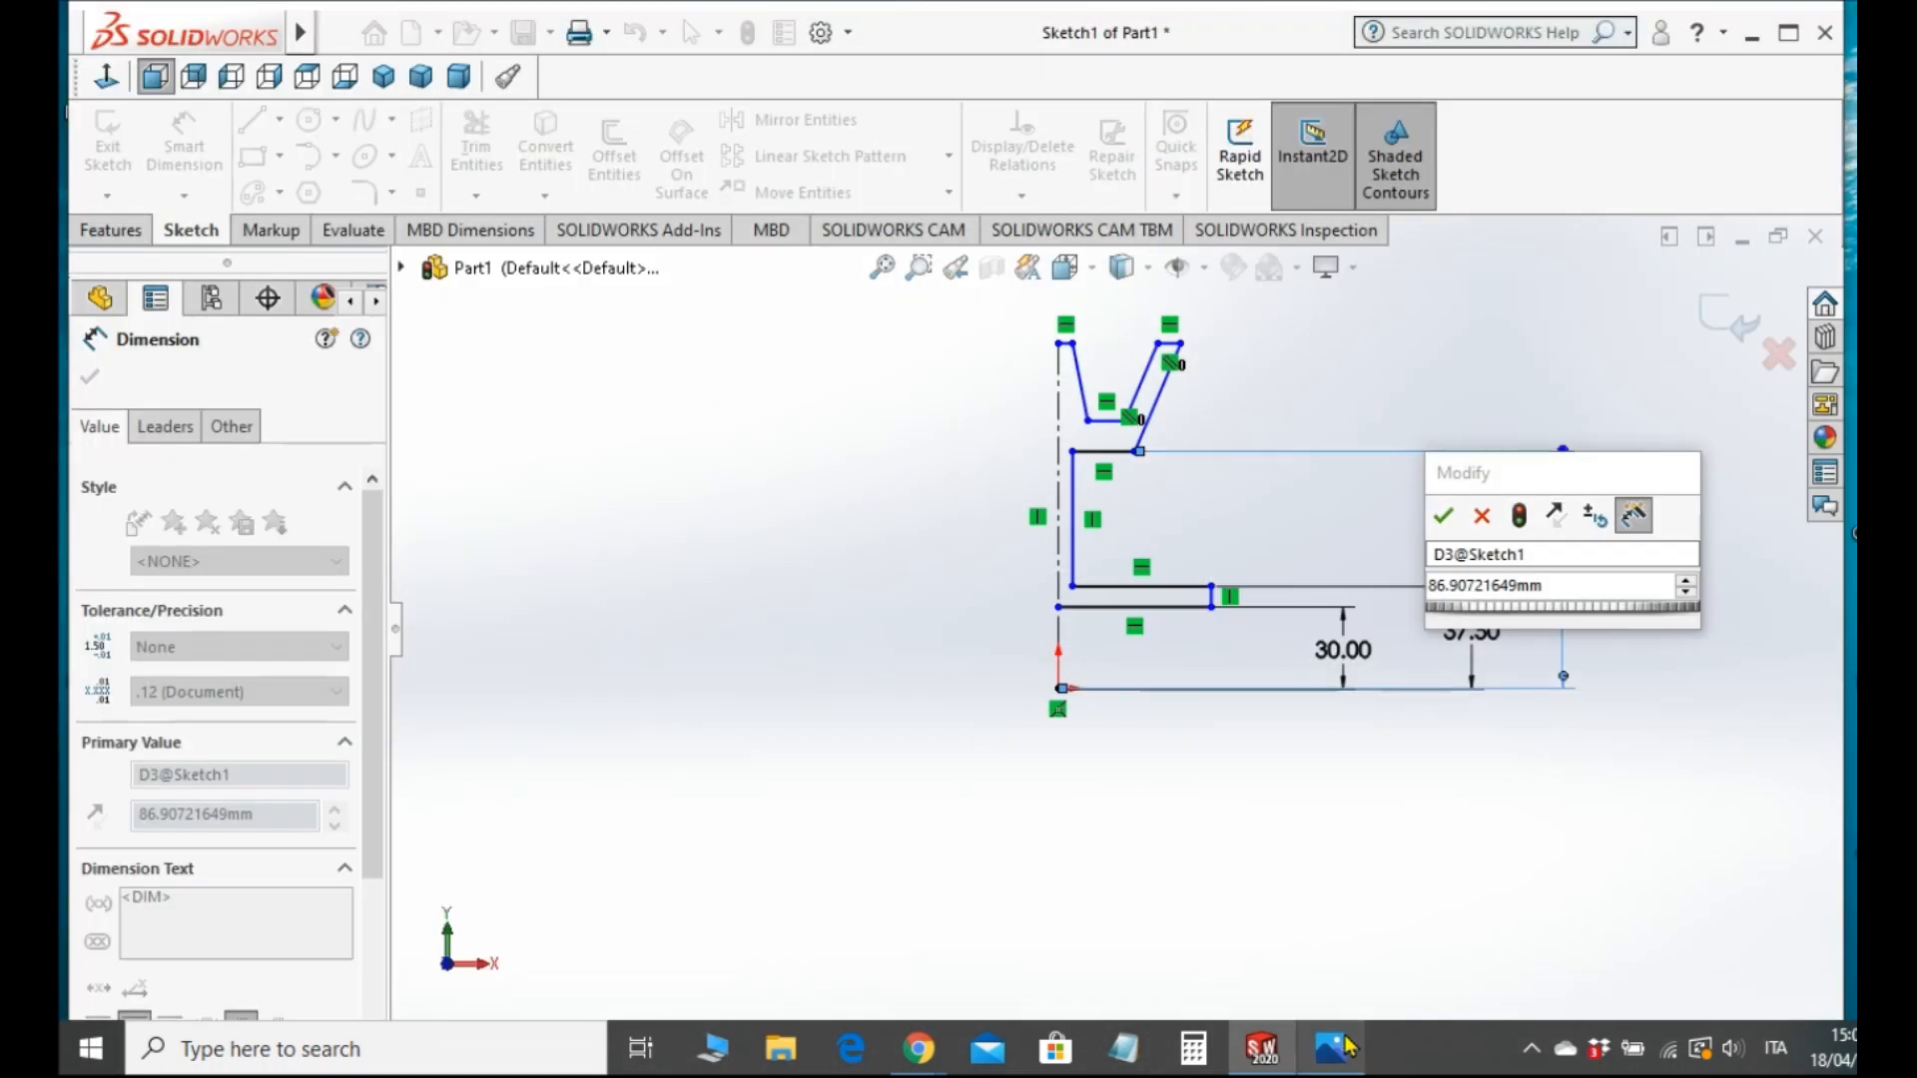
left_click(1547, 589)
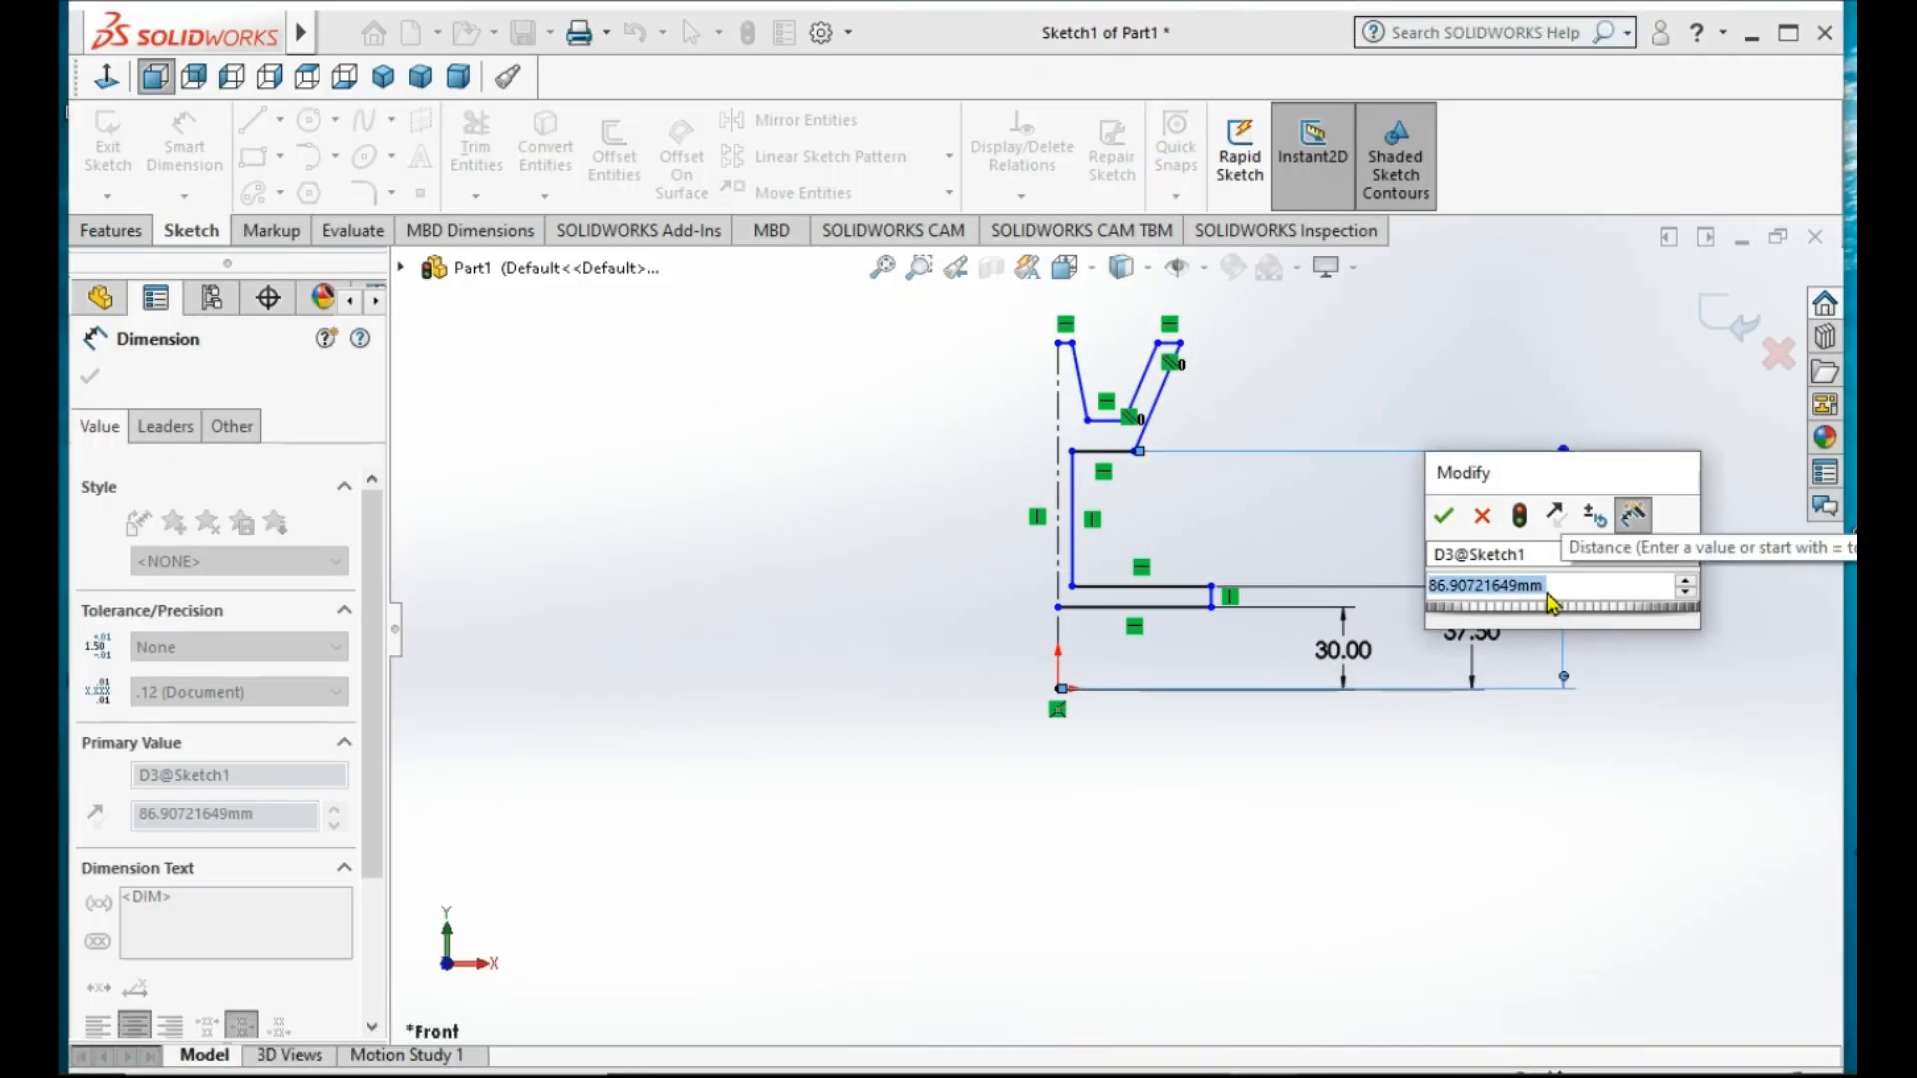
type("190/2")
key("Return")
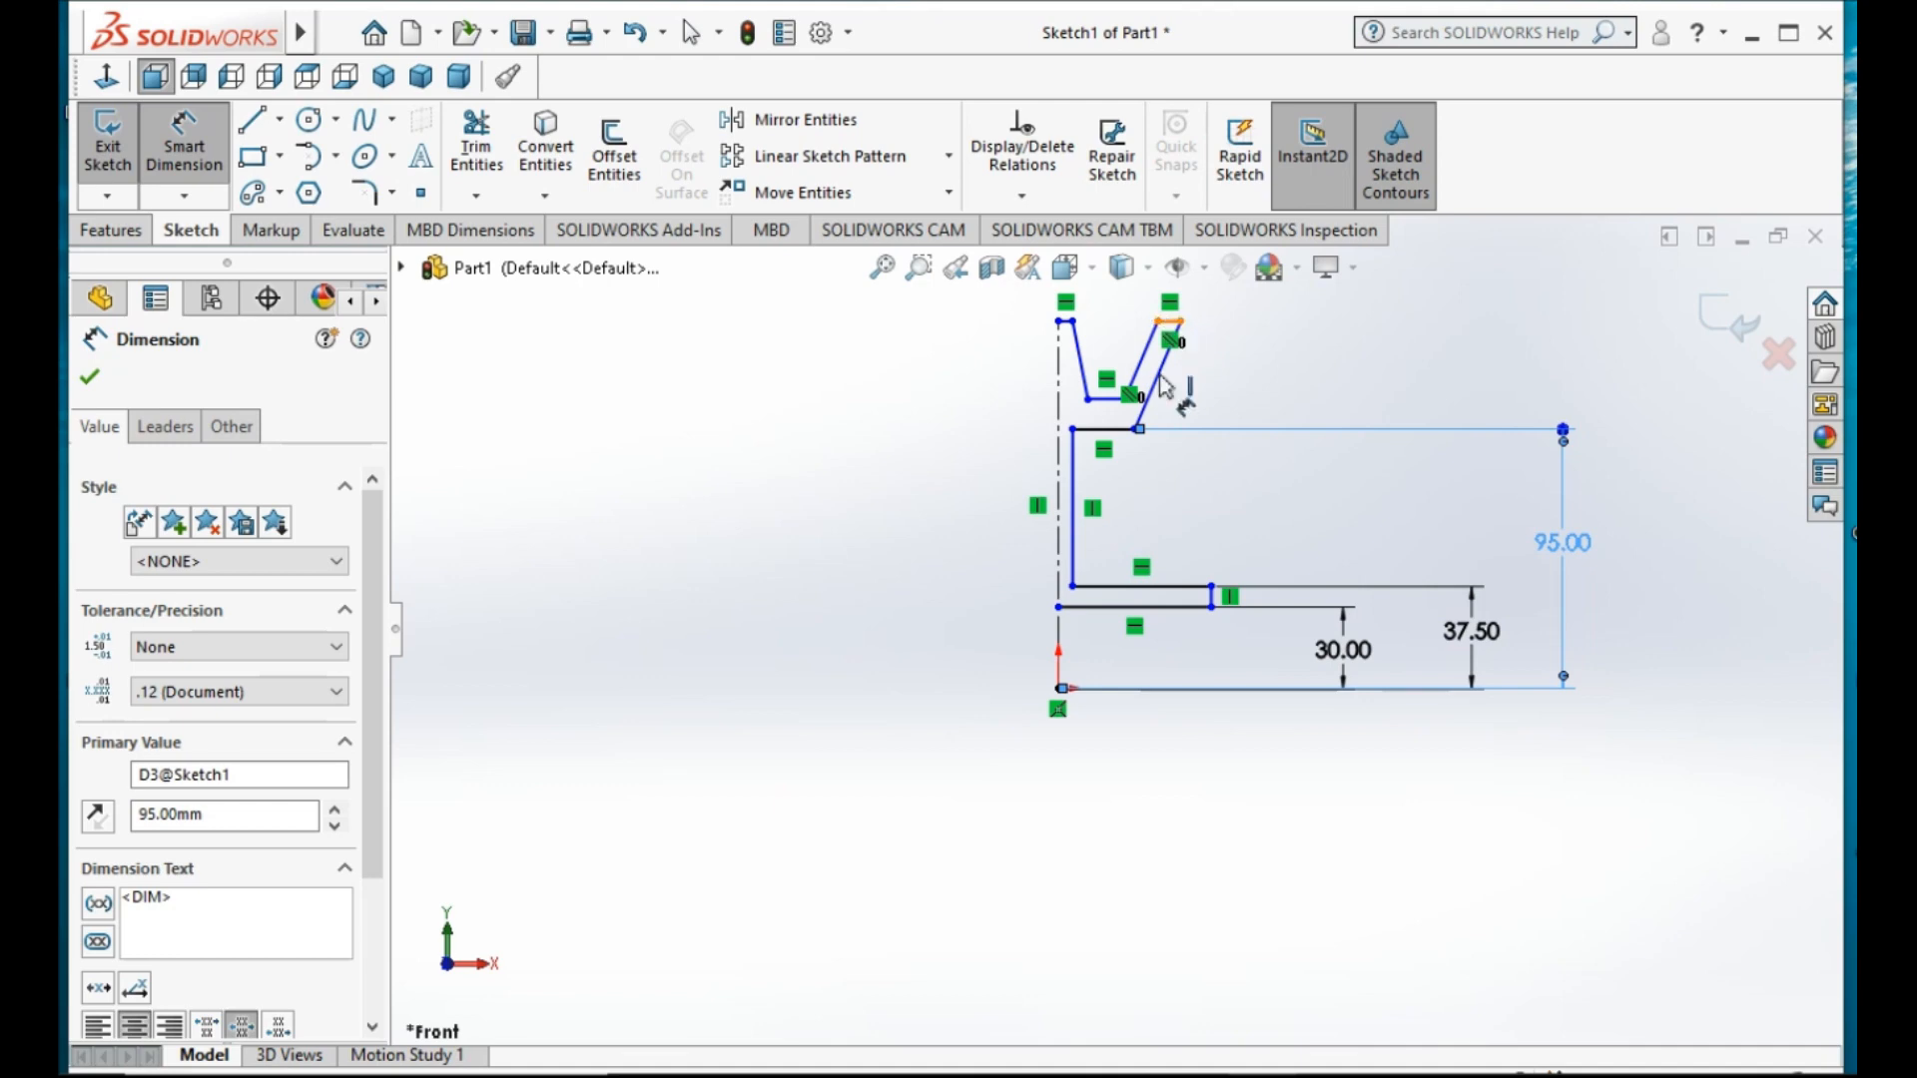
- Dimension the rim's outermost short horizontal line at 280/2 mm from the origin
left_click(1170, 324)
left_click(1060, 688)
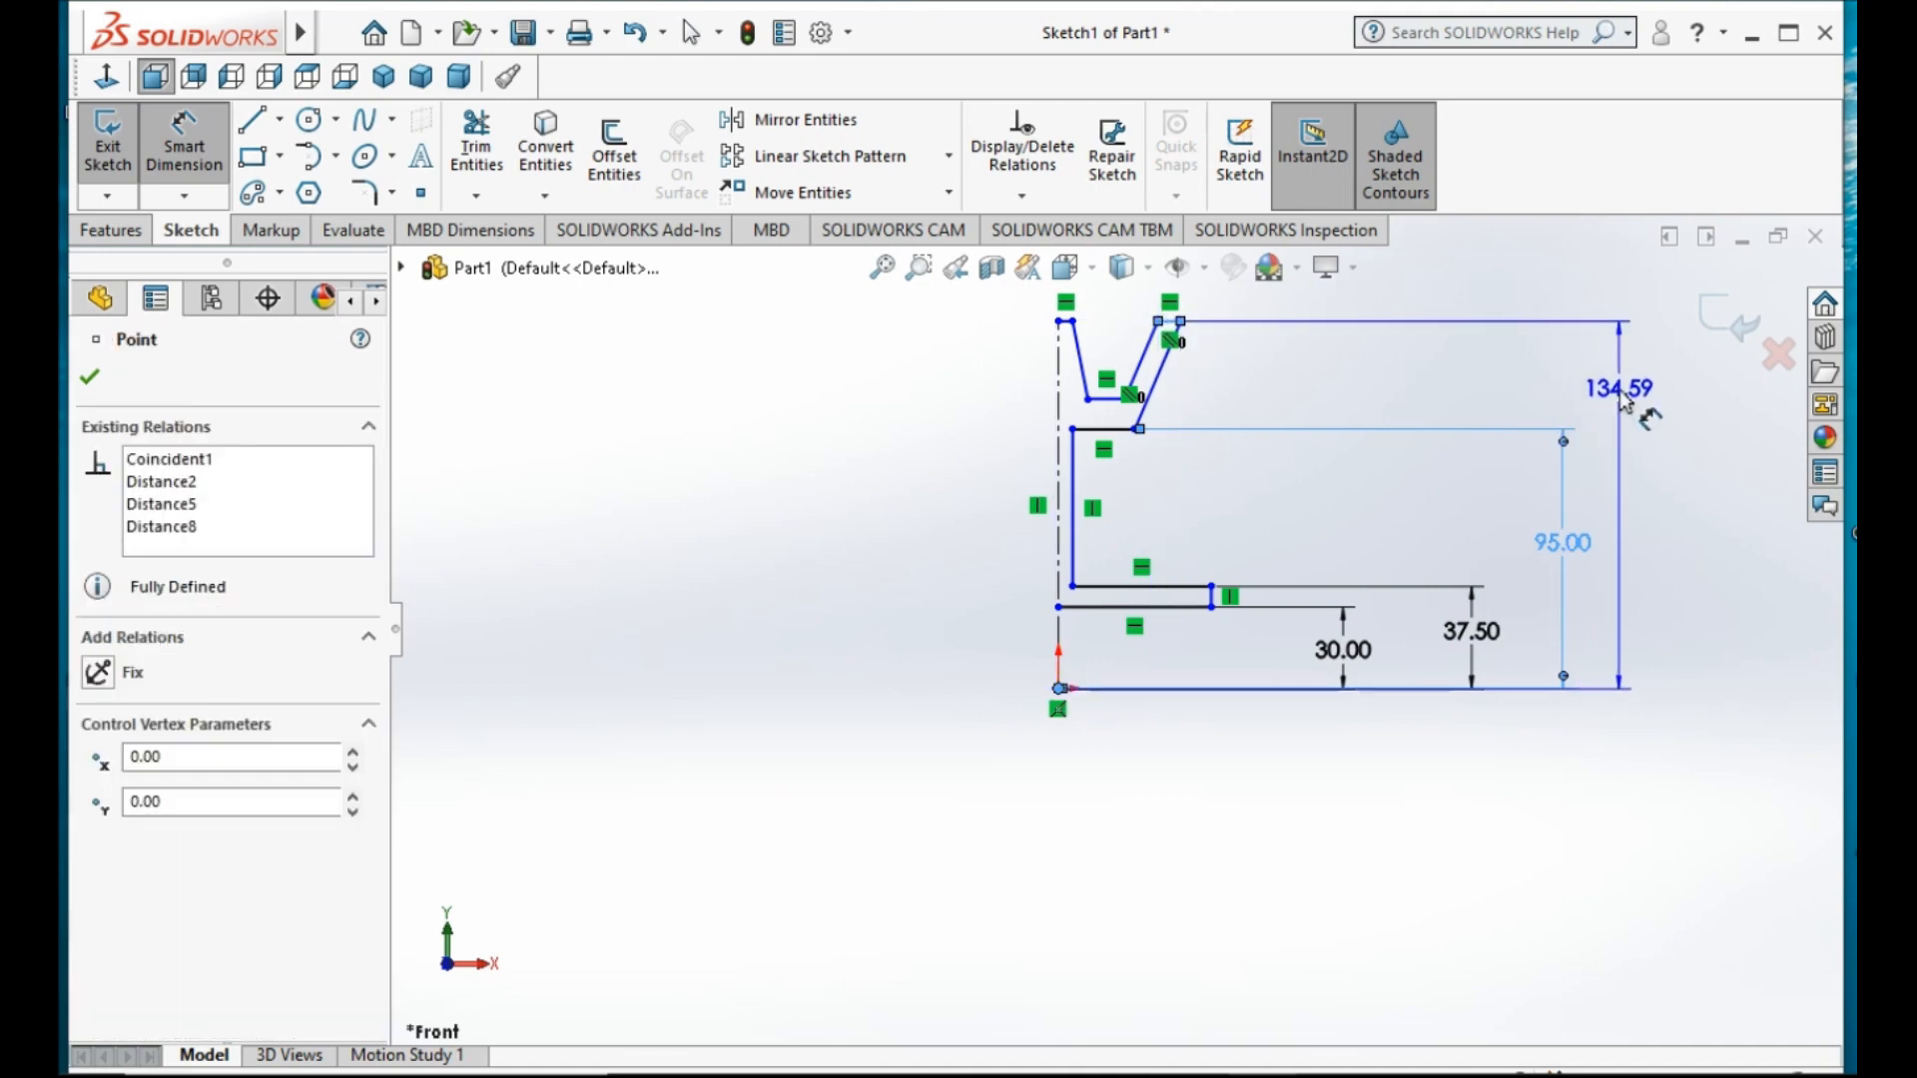
left_click(1625, 400)
type("280/")
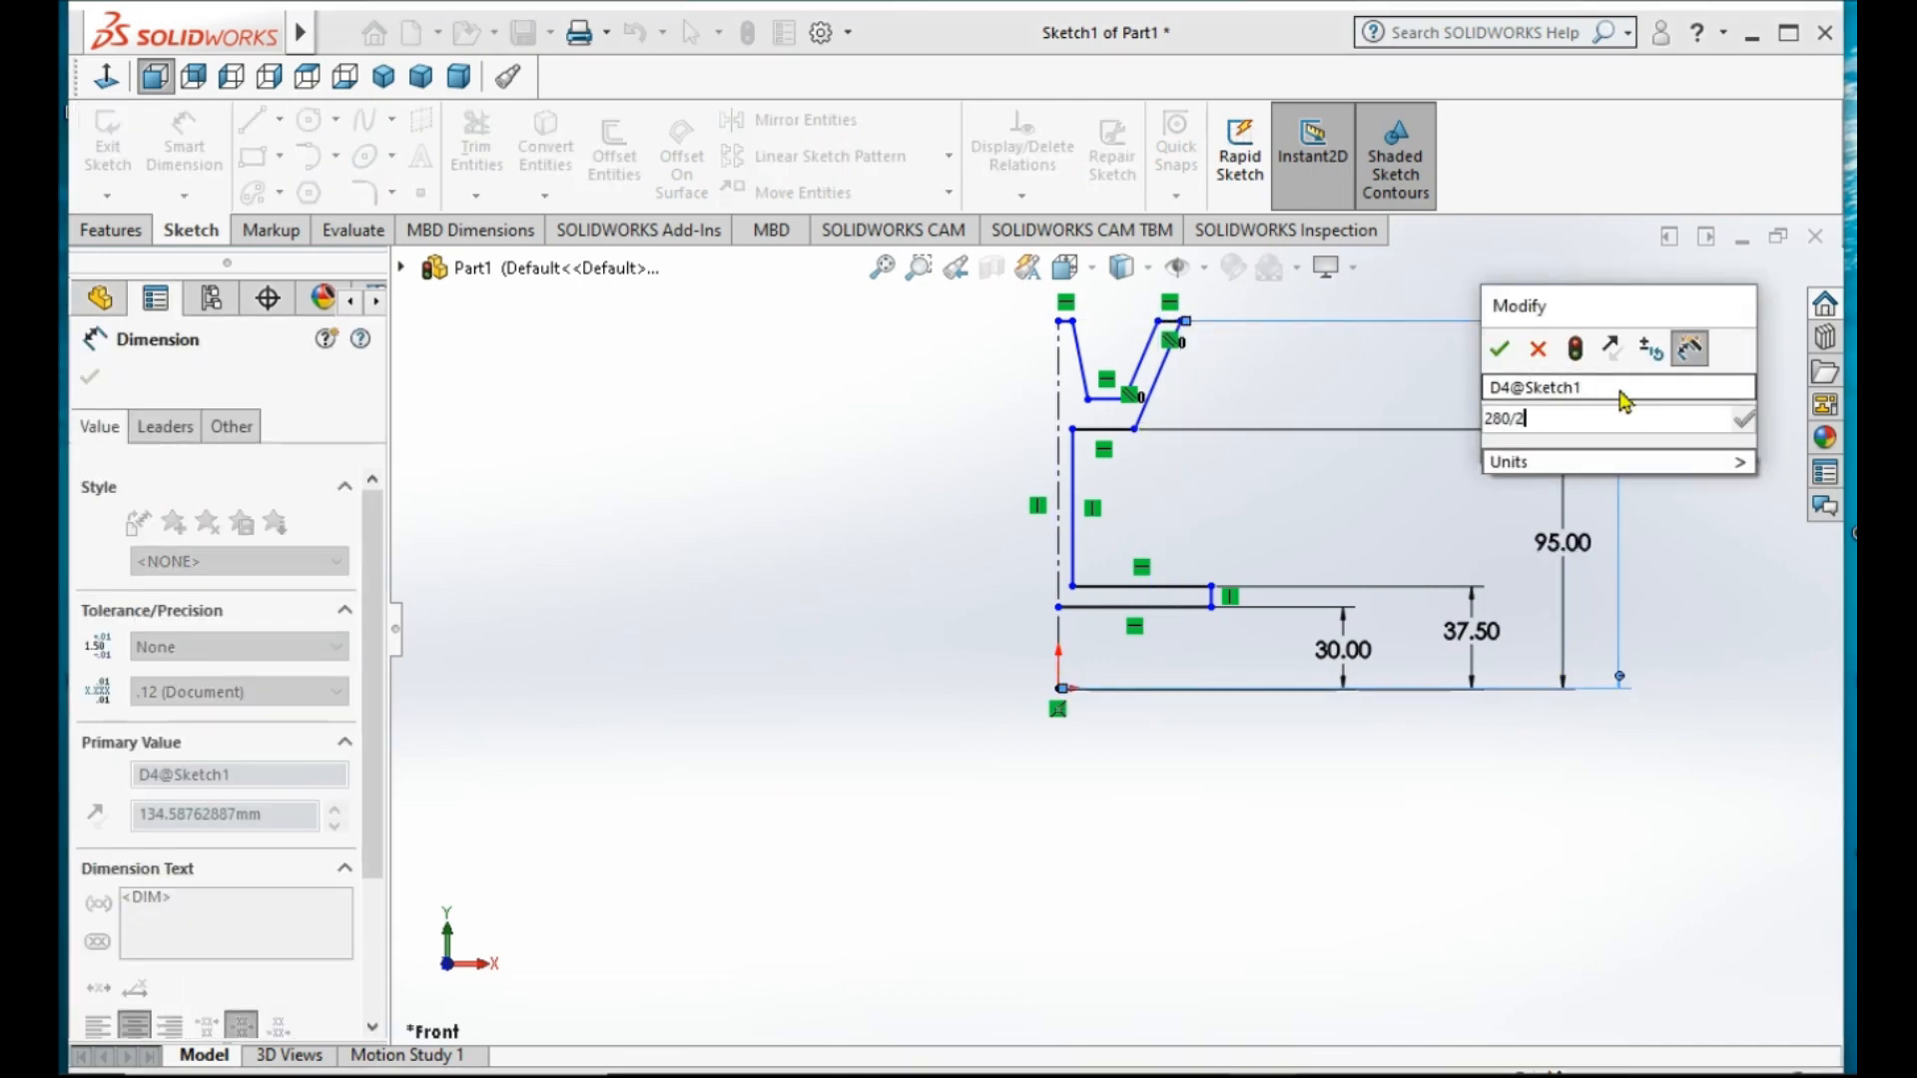
type("2")
key("Return")
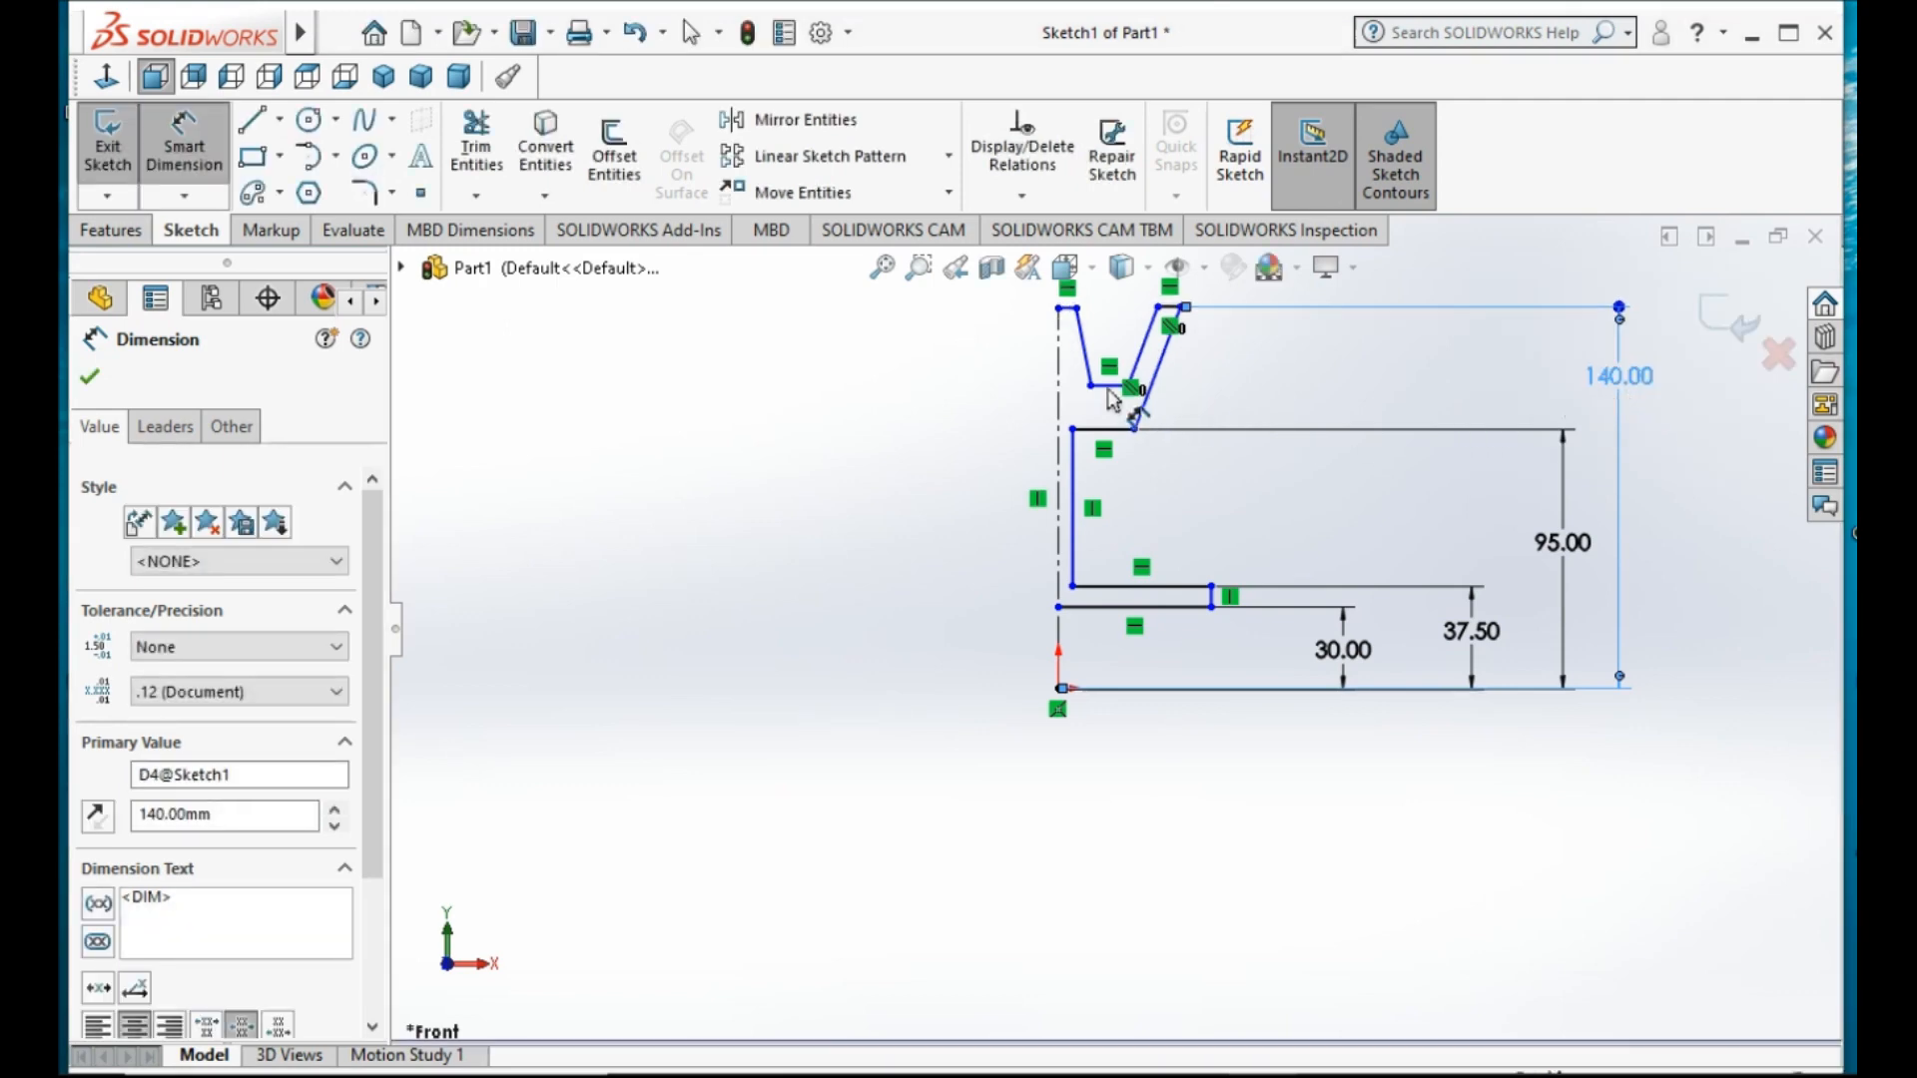
- Dimension the V-groove's depth as 30 mm between its floor and the rim's outer line, and finish dimensioning
left_click(1174, 308)
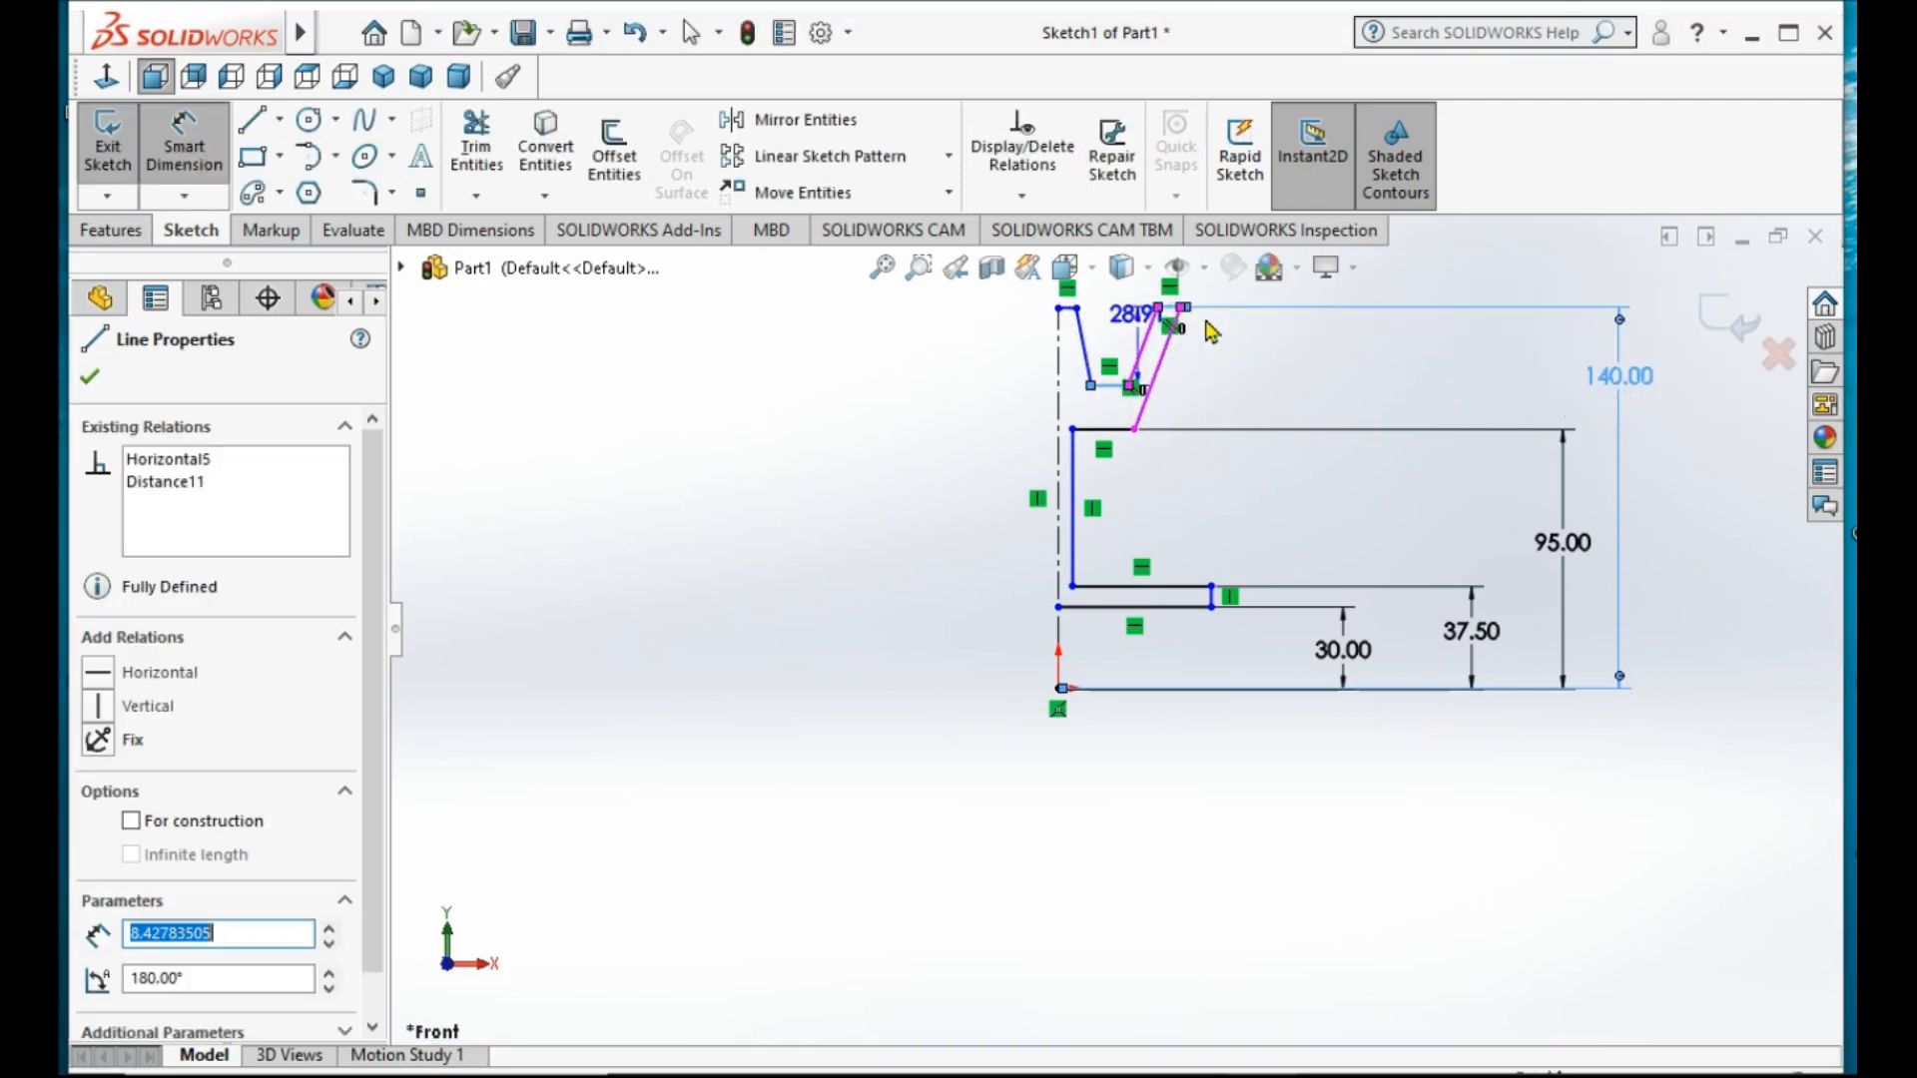
left_click(1279, 358)
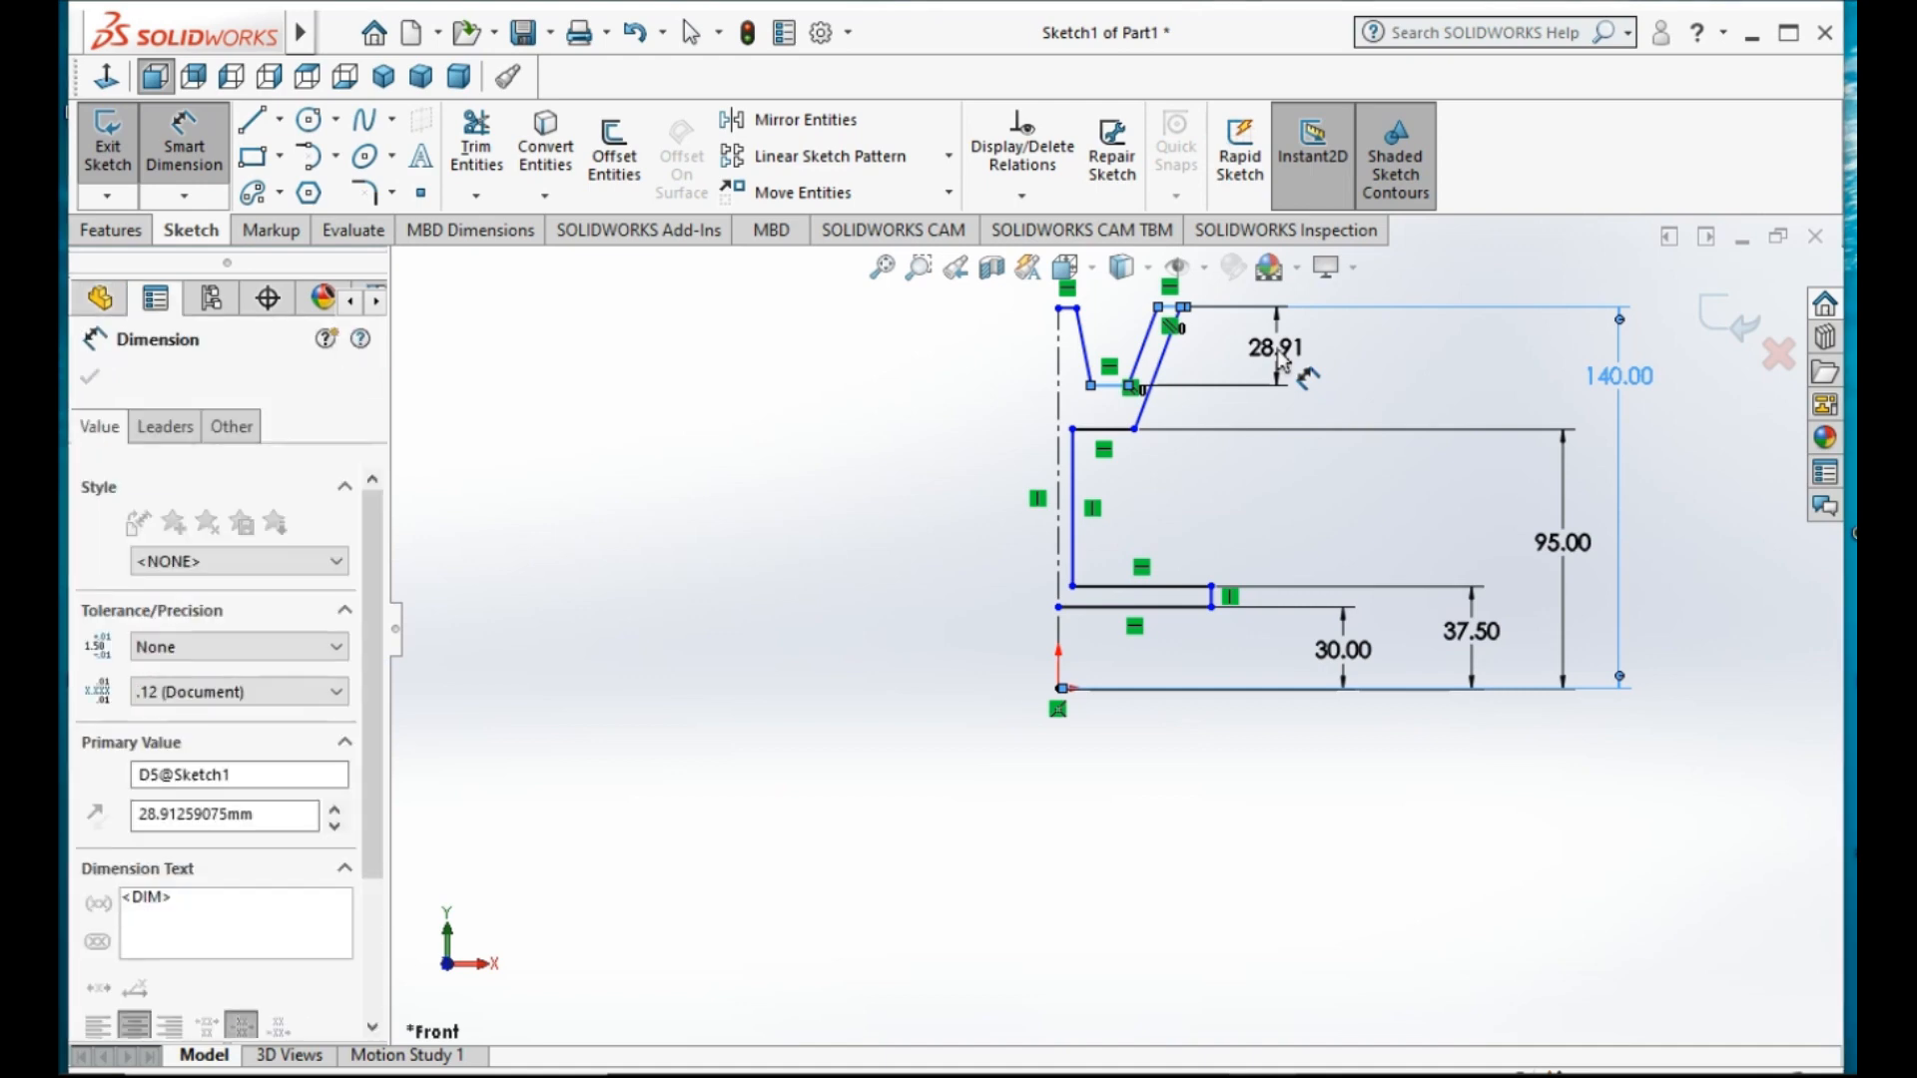
type("30")
key("Return")
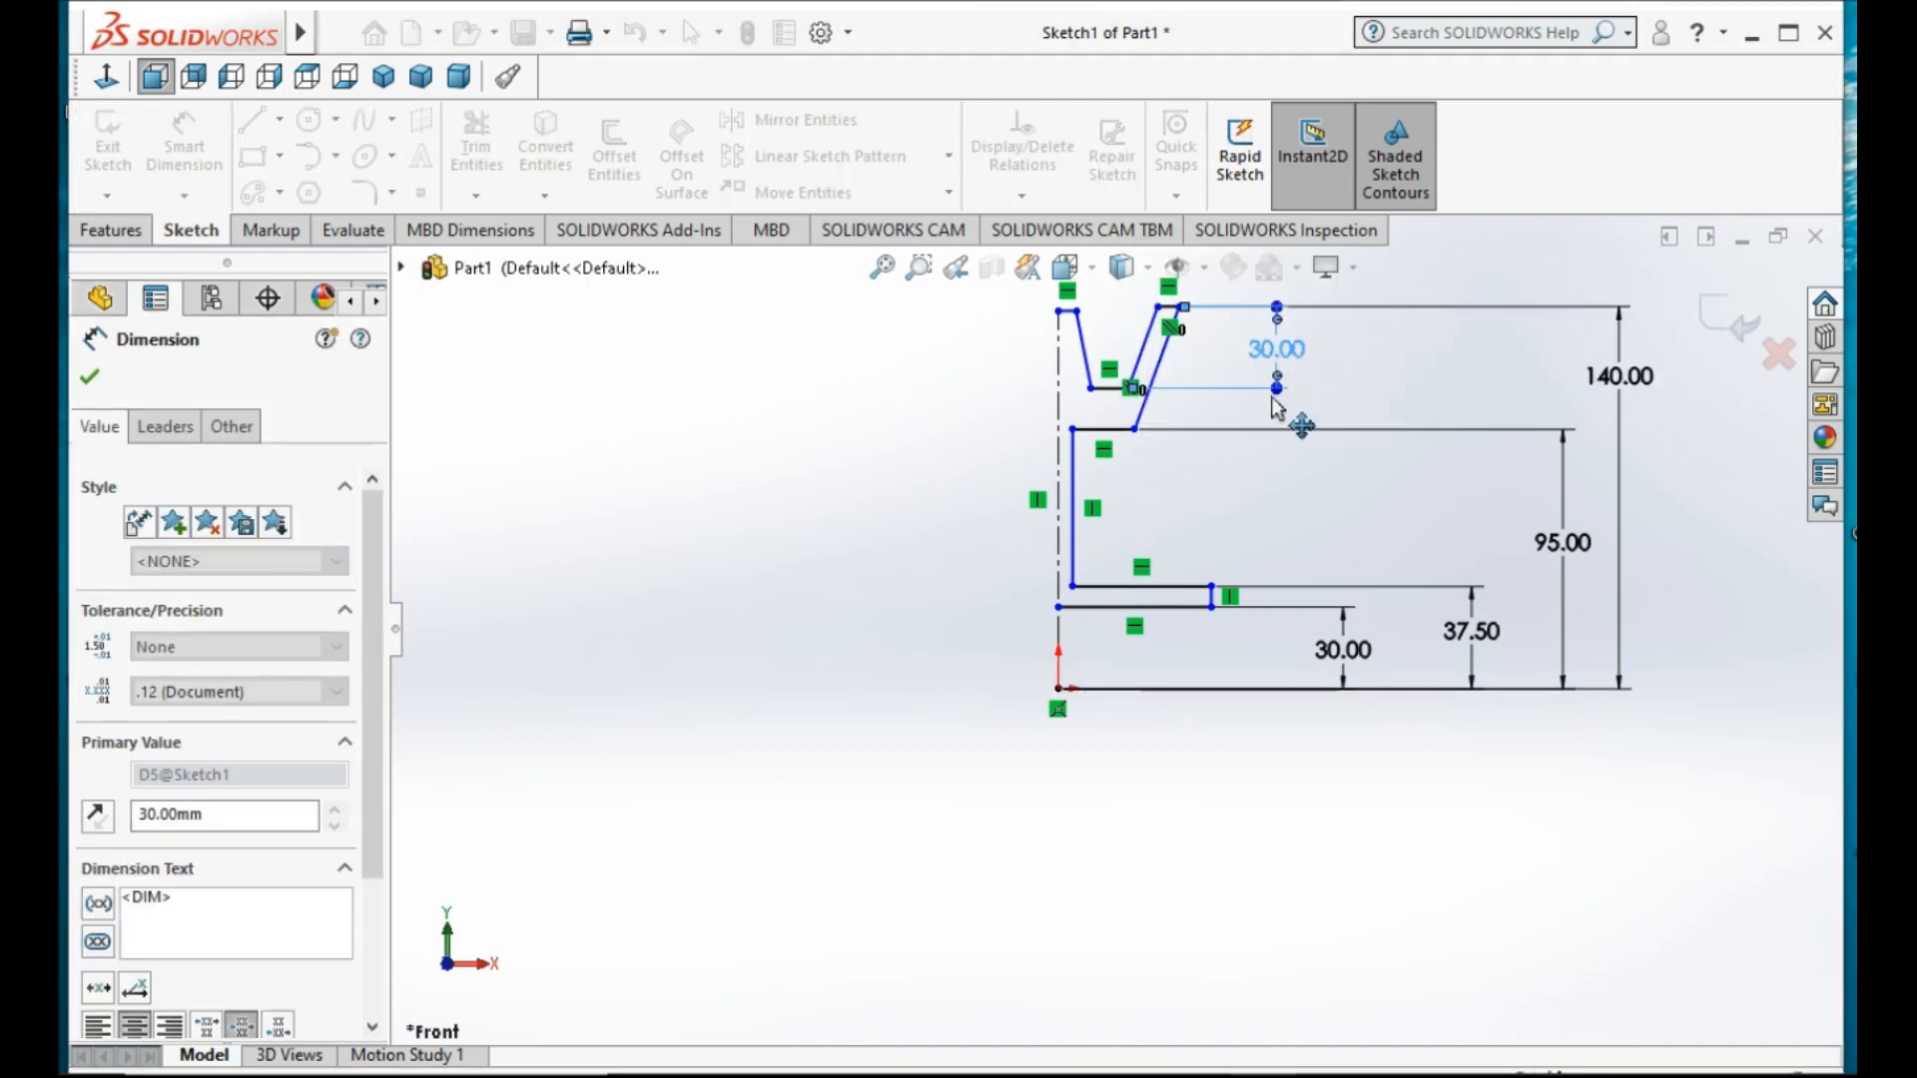
scroll(1287, 309, "down", 2)
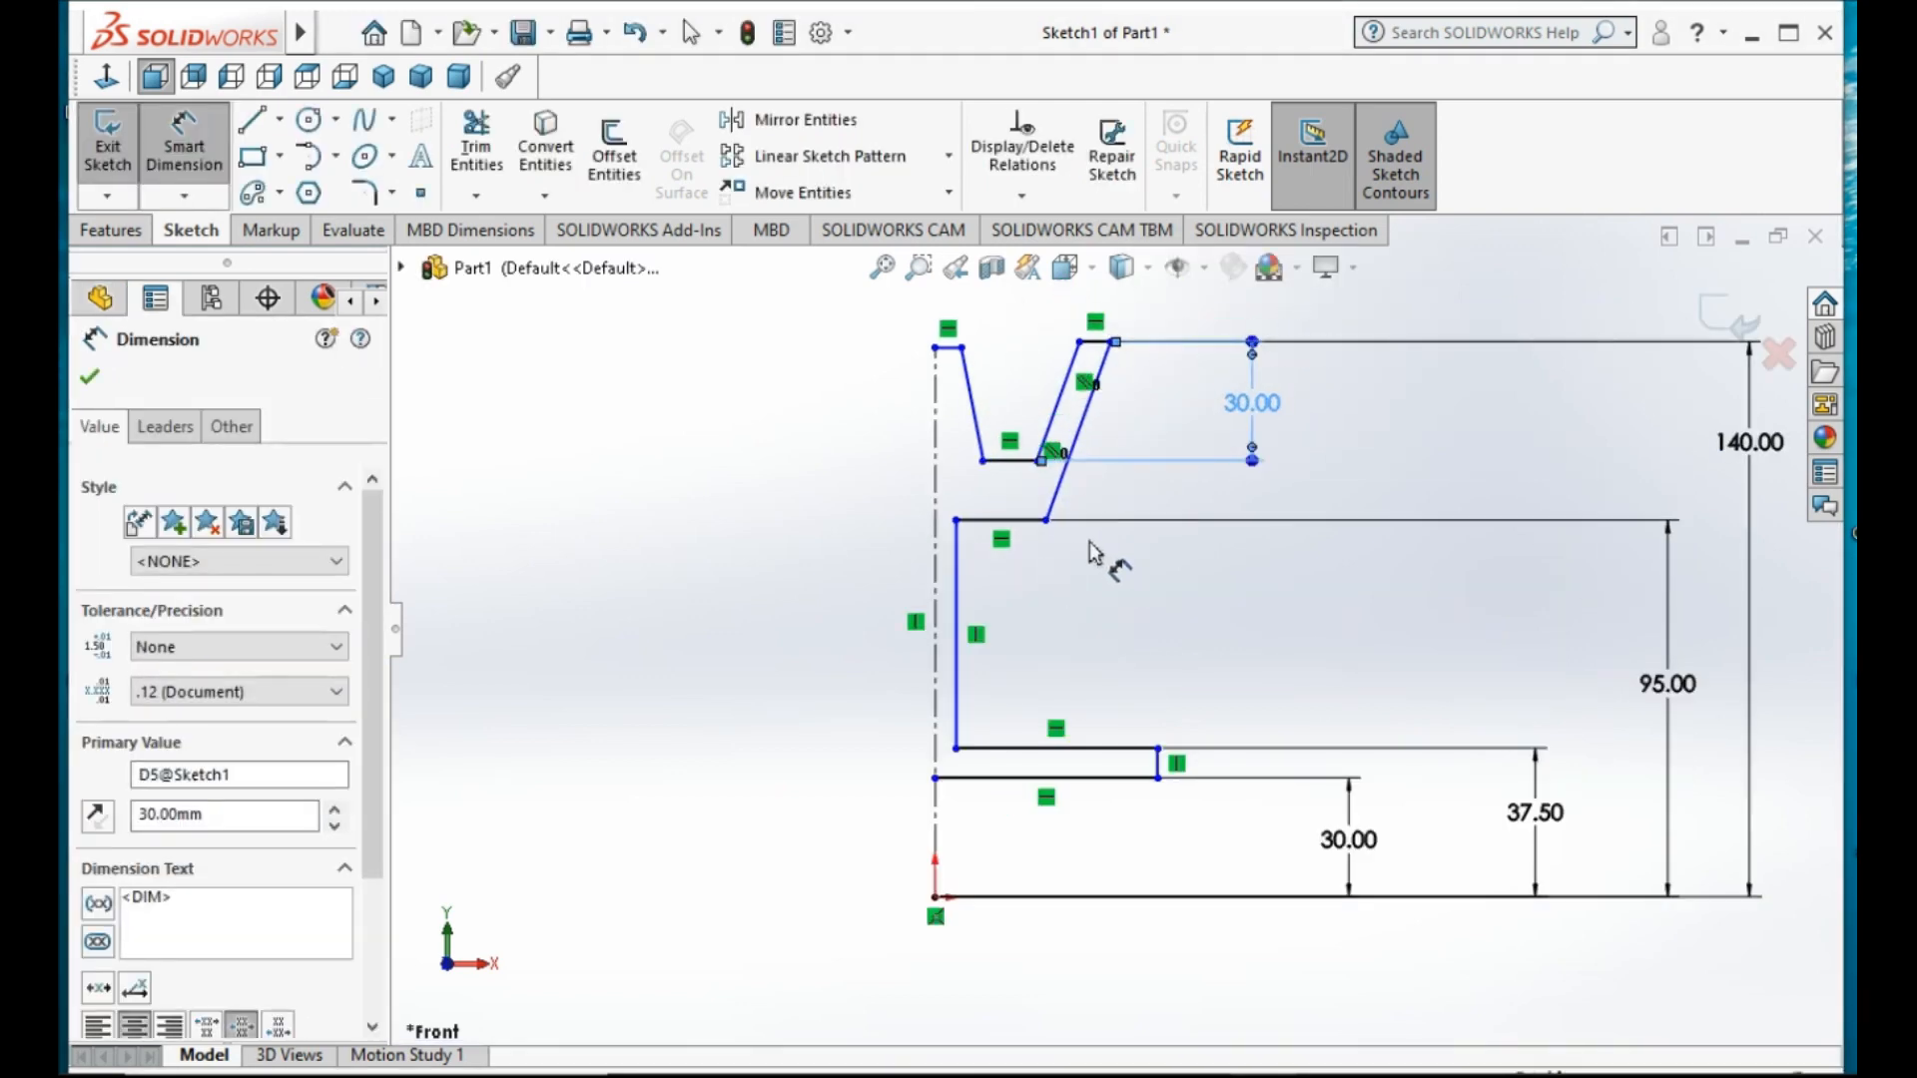
key("Escape")
key("Escape")
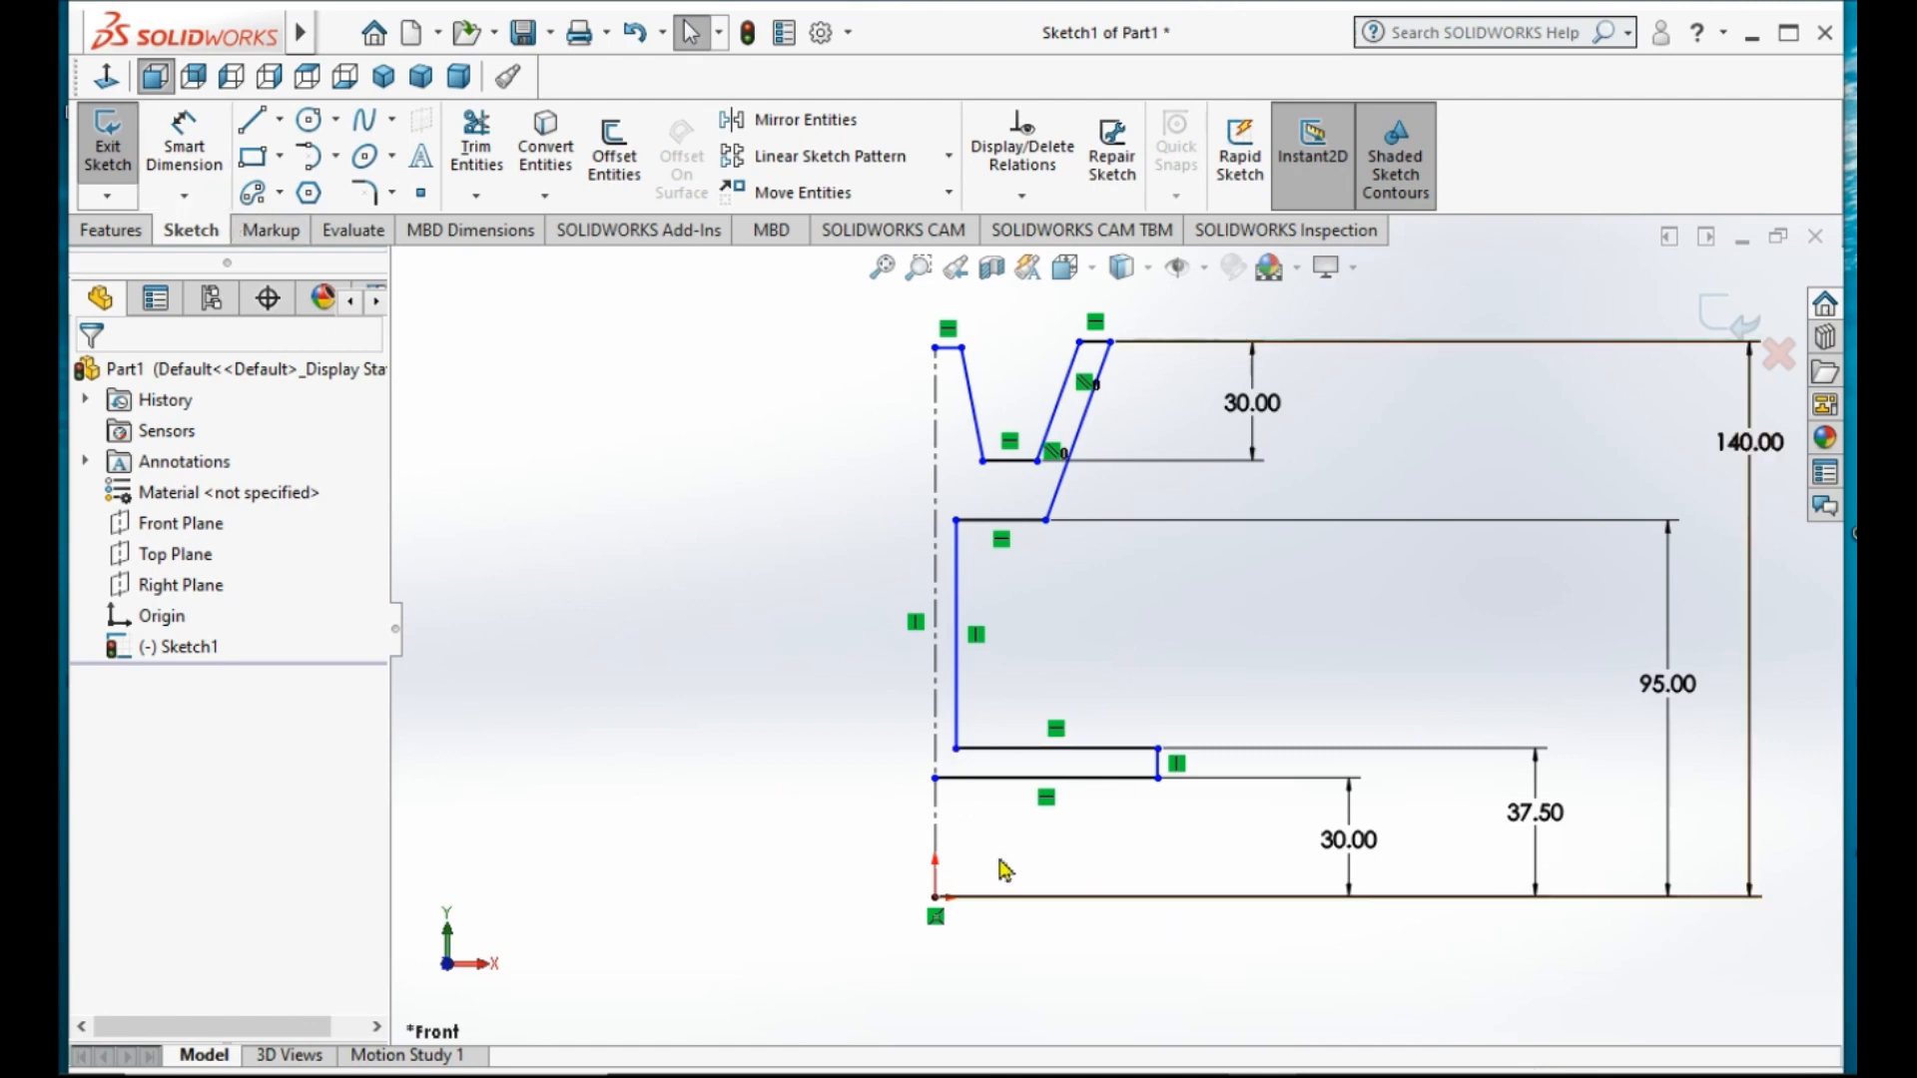
- Consult the pulley drawing and dimension the web's vertical line at 15 mm from the vertical centerline
left_click(1329, 1048)
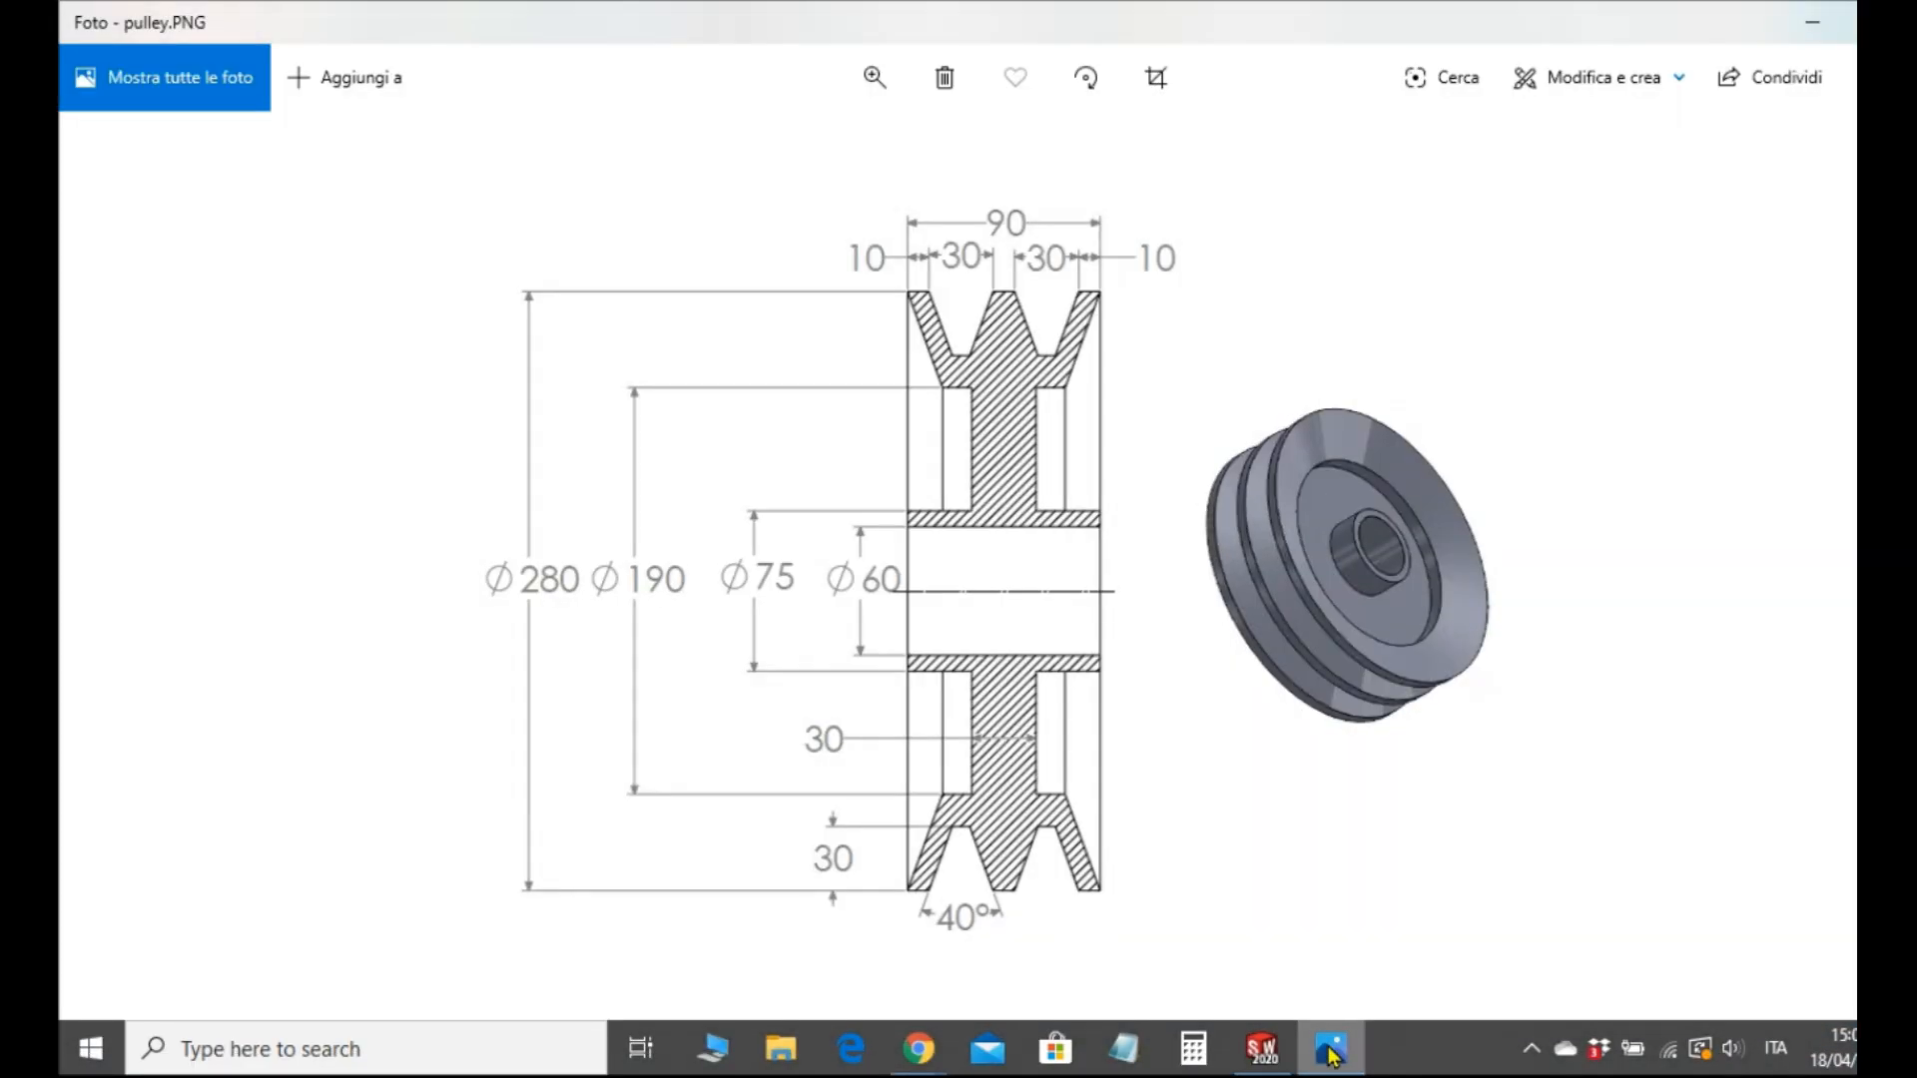
left_click(1329, 1050)
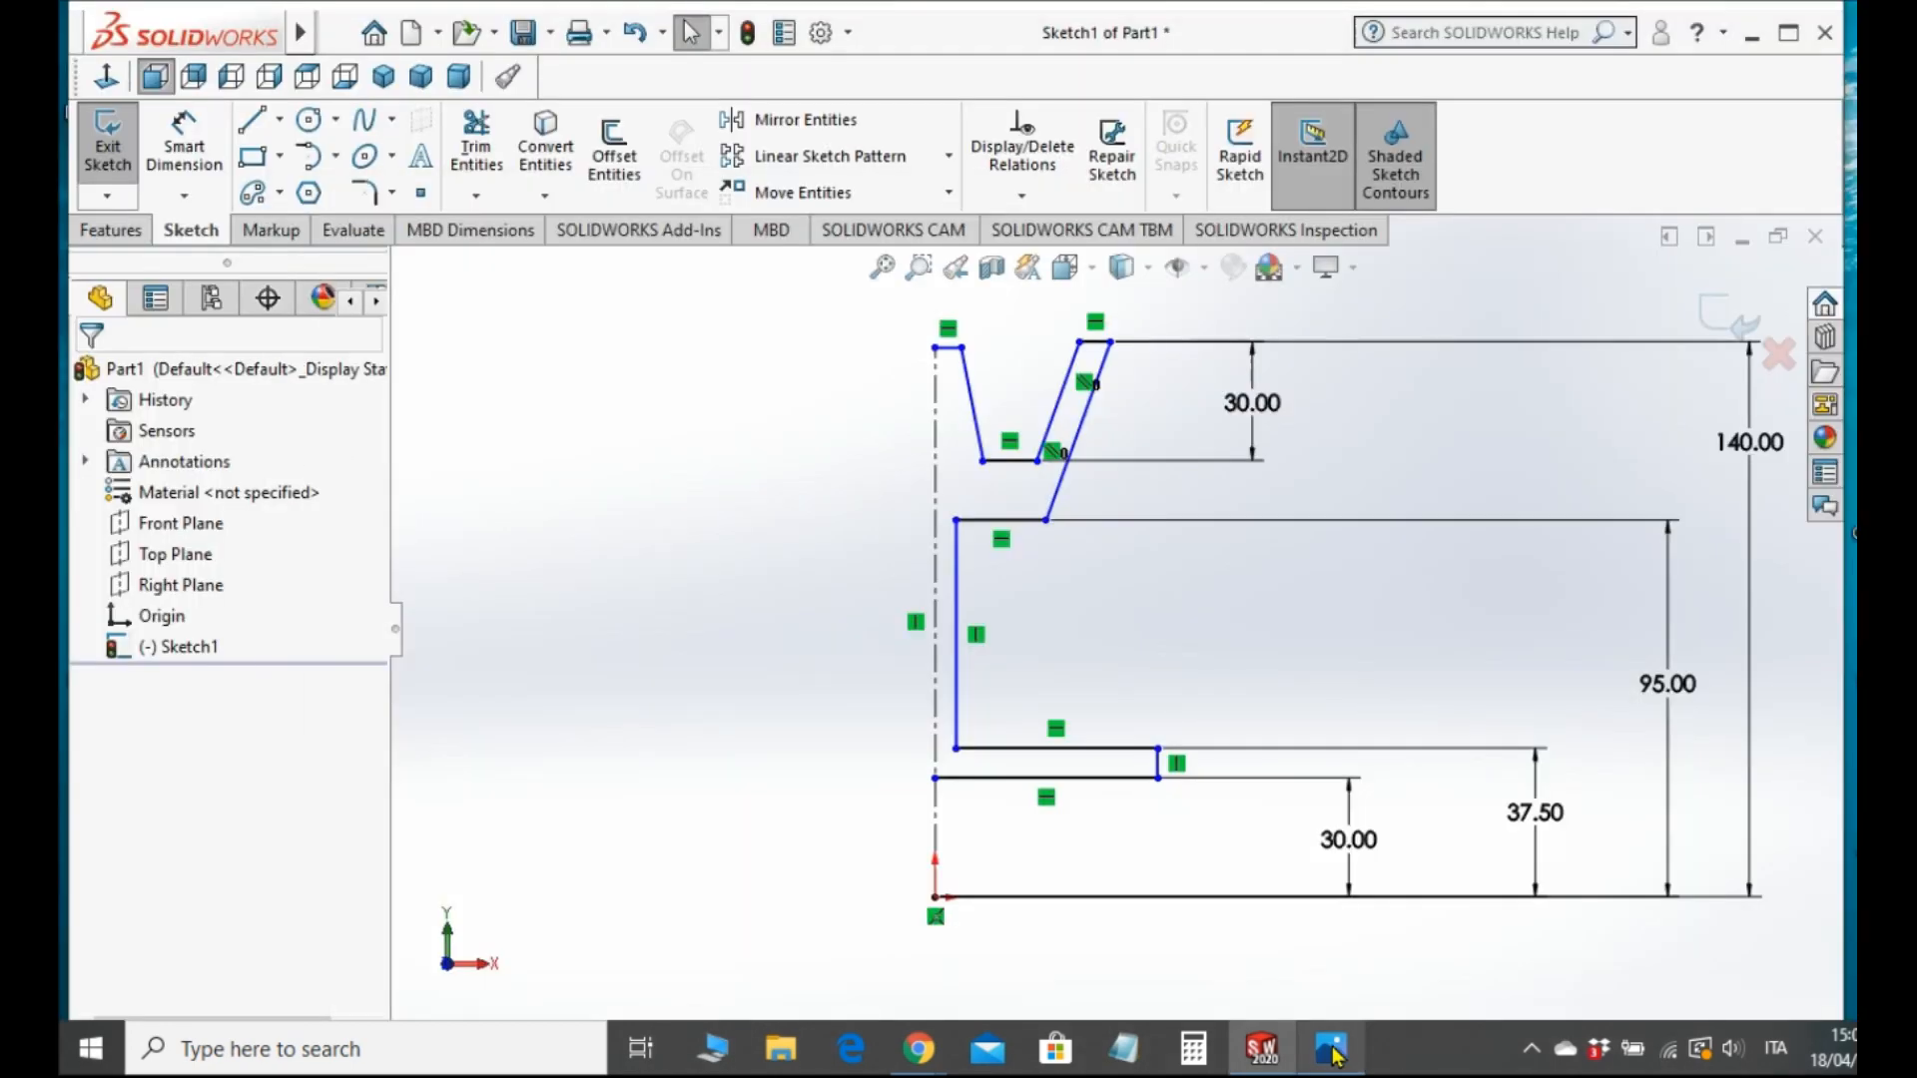
left_click(1332, 1050)
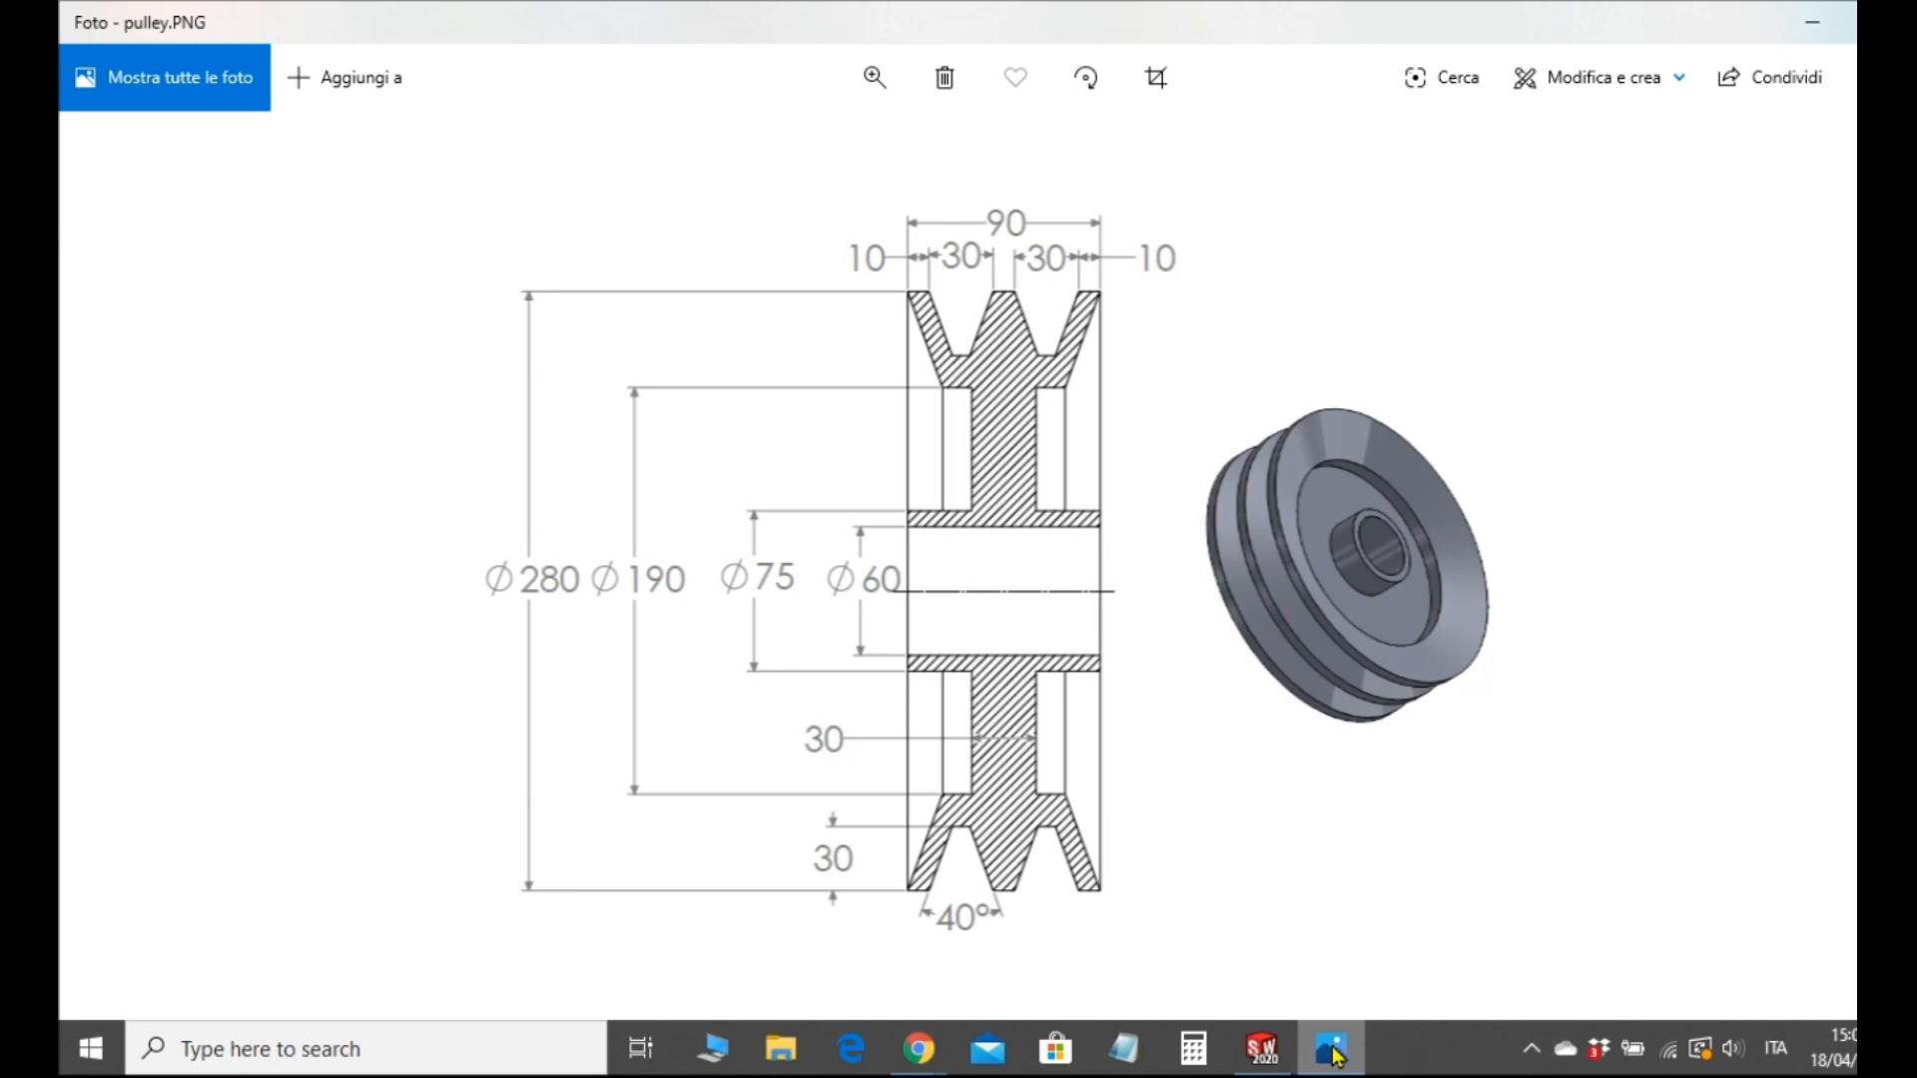
left_click(1332, 1051)
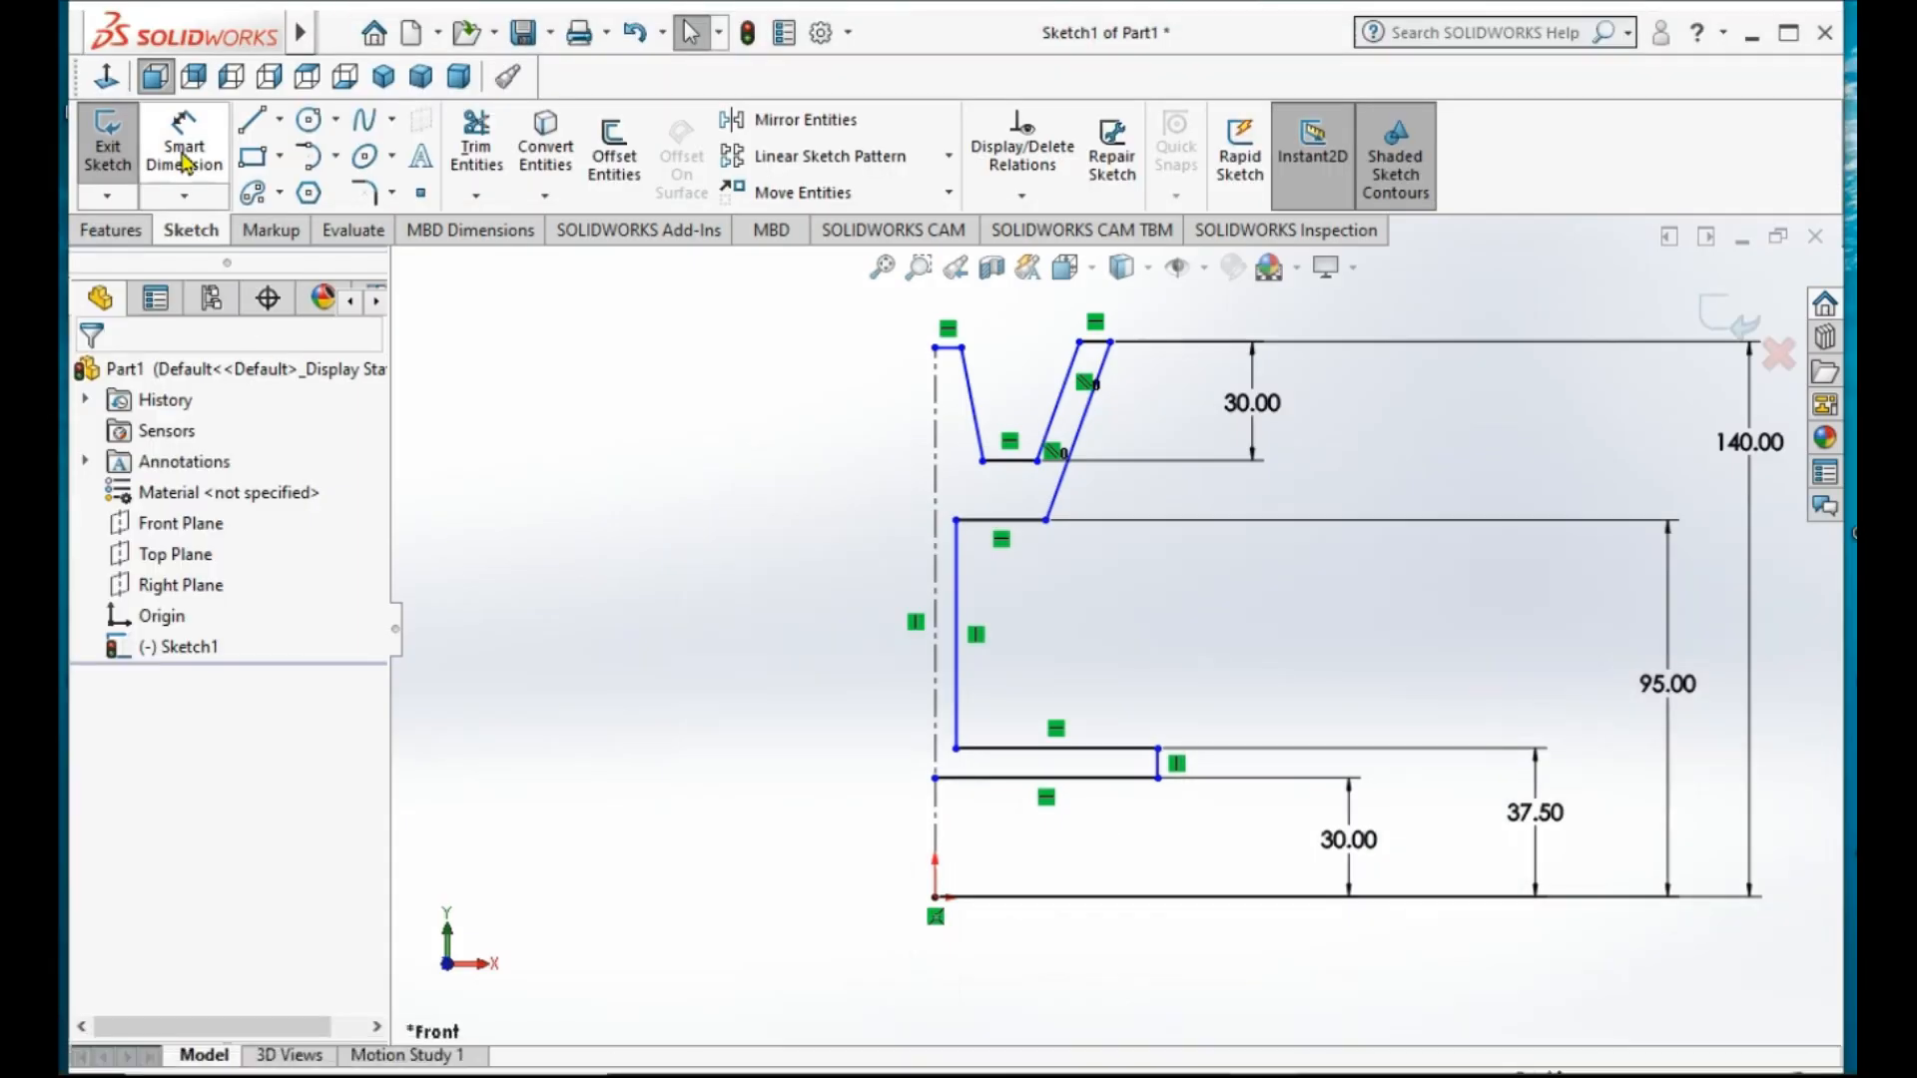
left_click(957, 667)
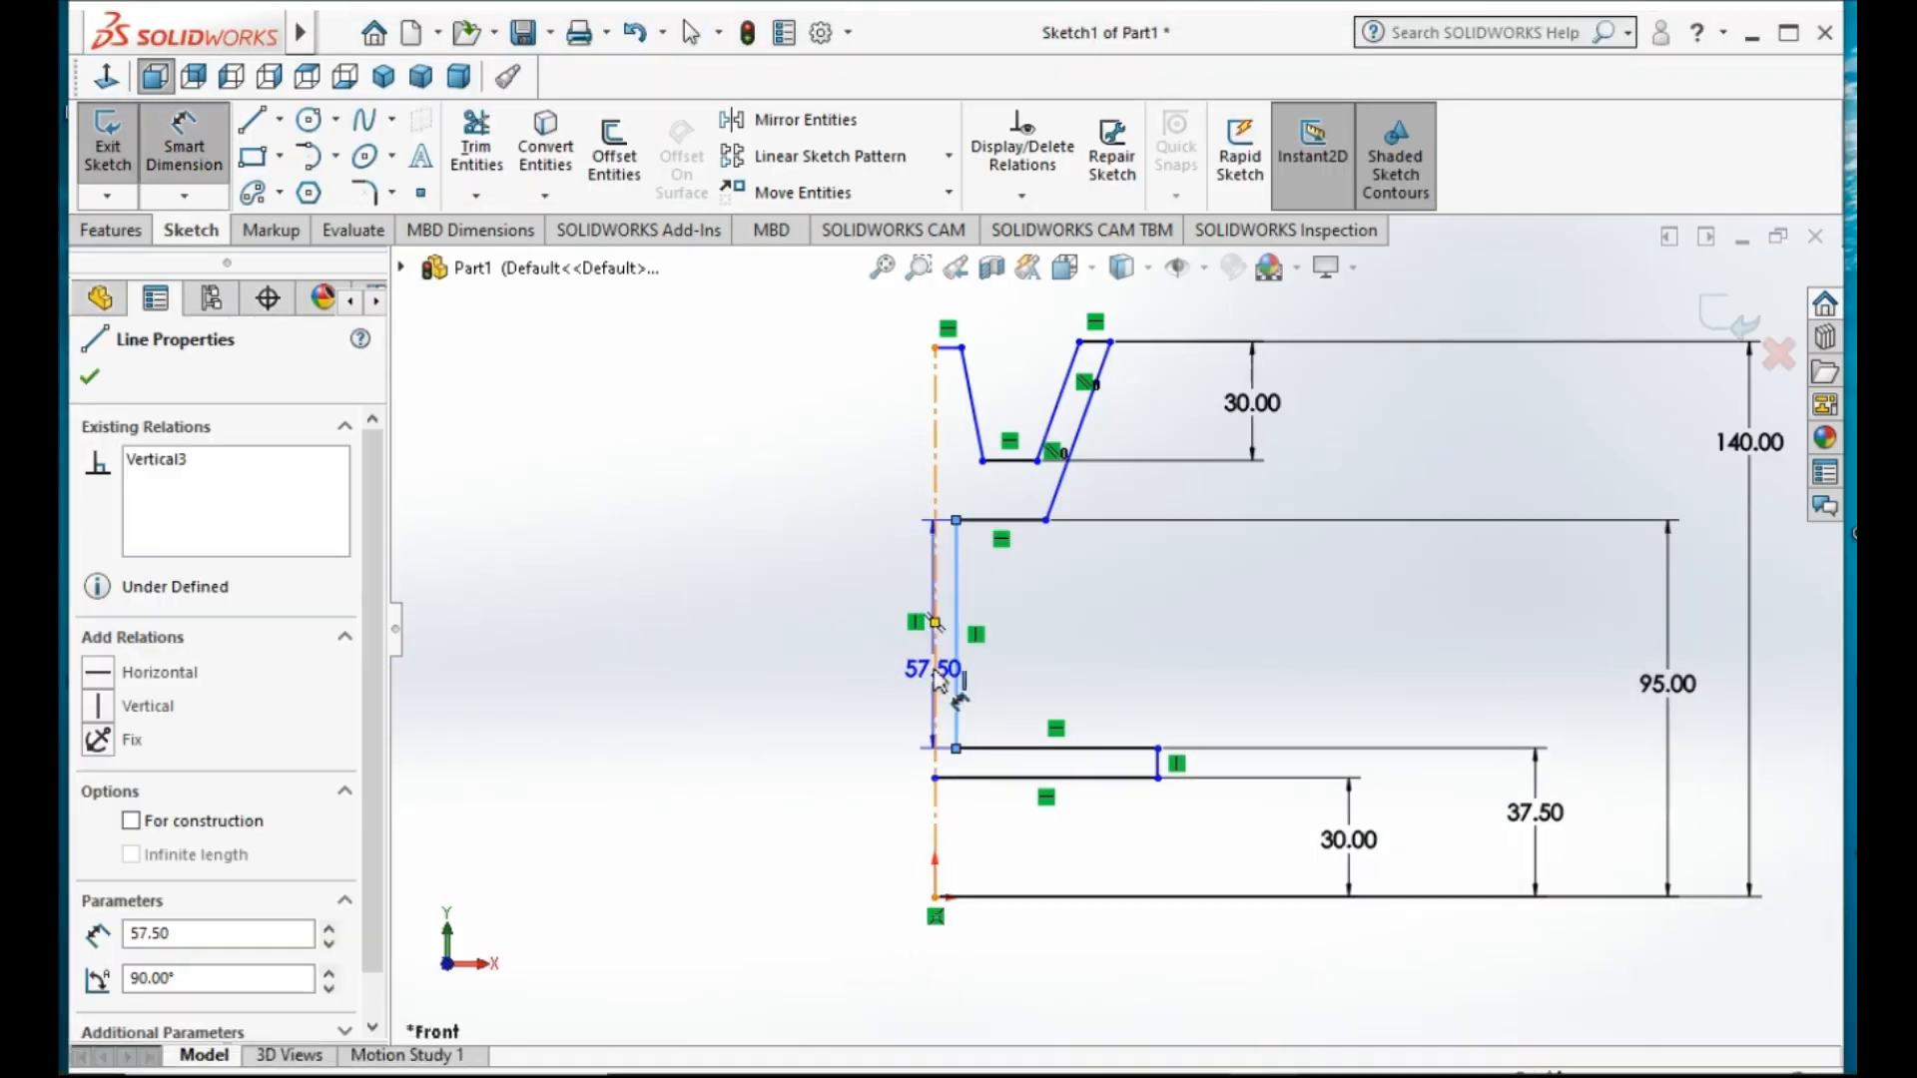
left_click(935, 677)
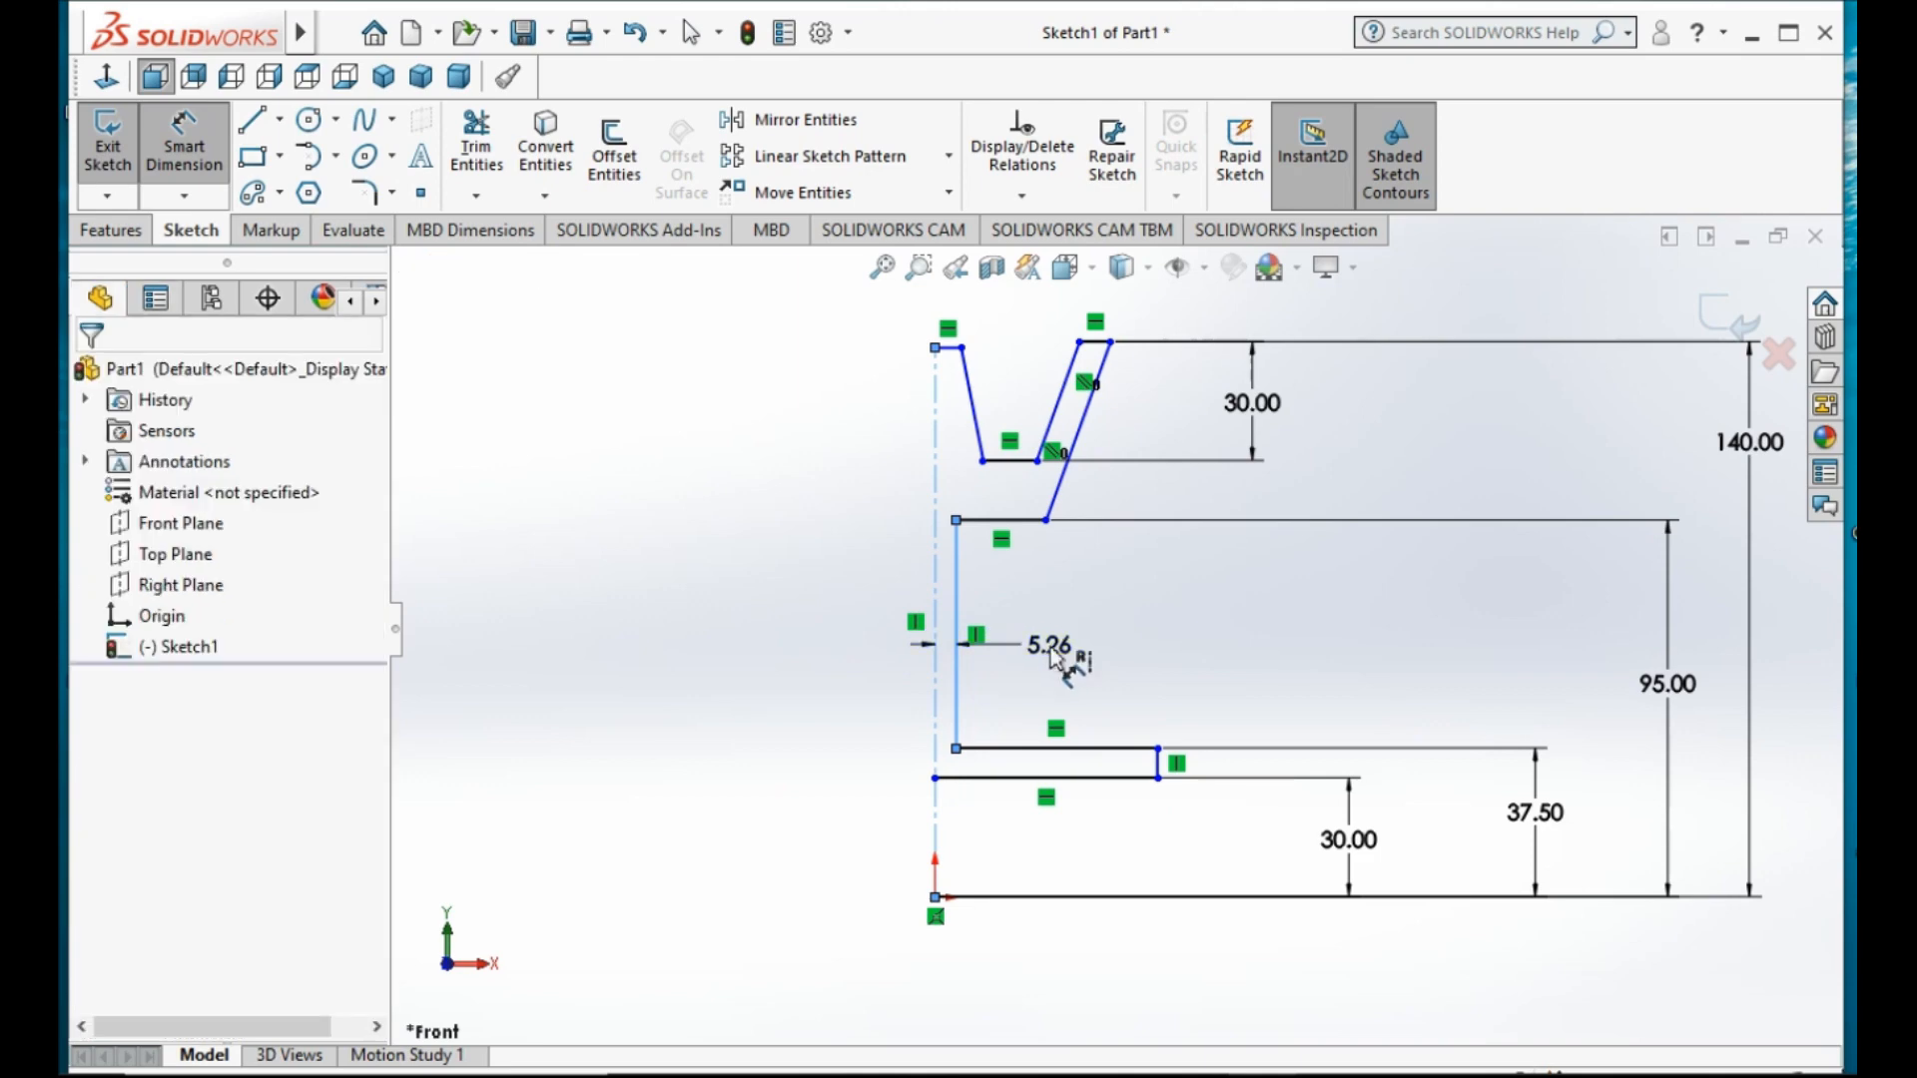
left_click(1053, 655)
type("5")
key("Return")
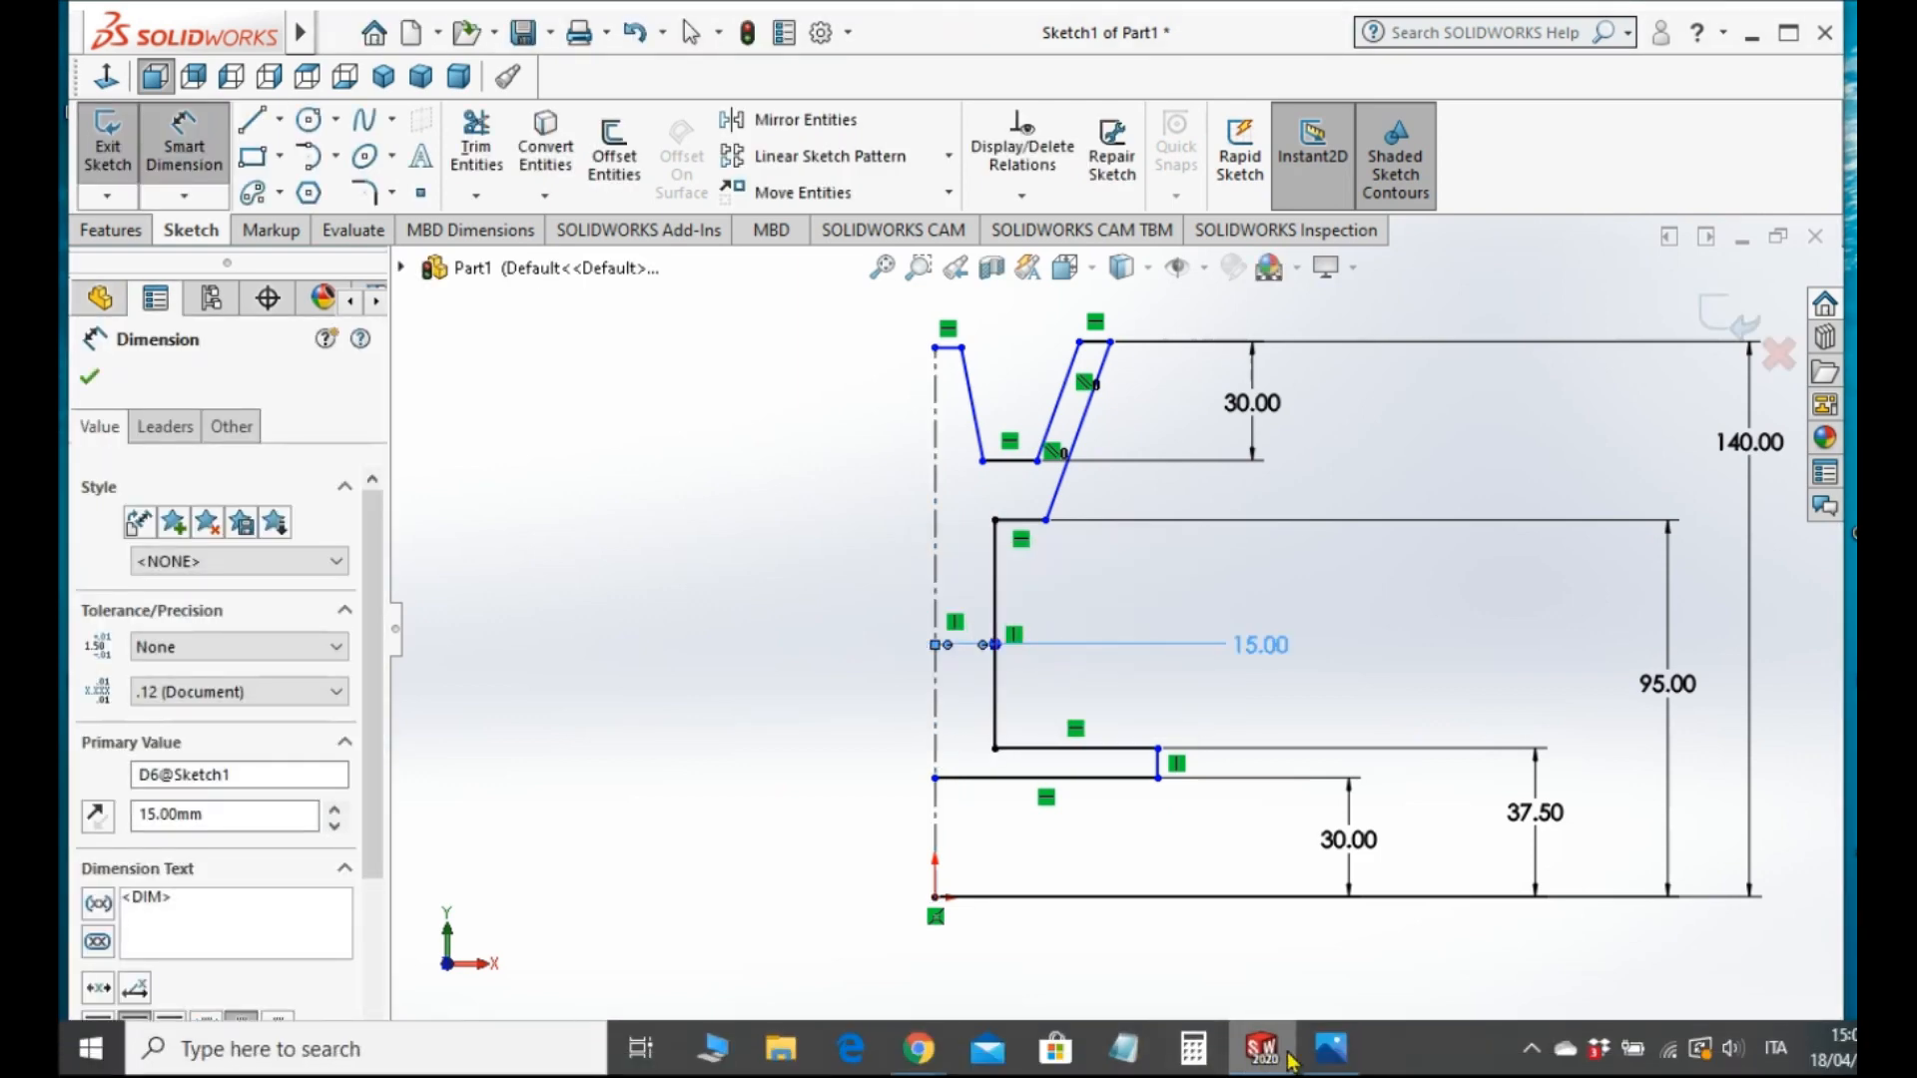
- Recheck the pulley drawing and dimension the hub's short vertical end line at 90/2 mm from the origin
left_click(1316, 1051)
left_click(1312, 1050)
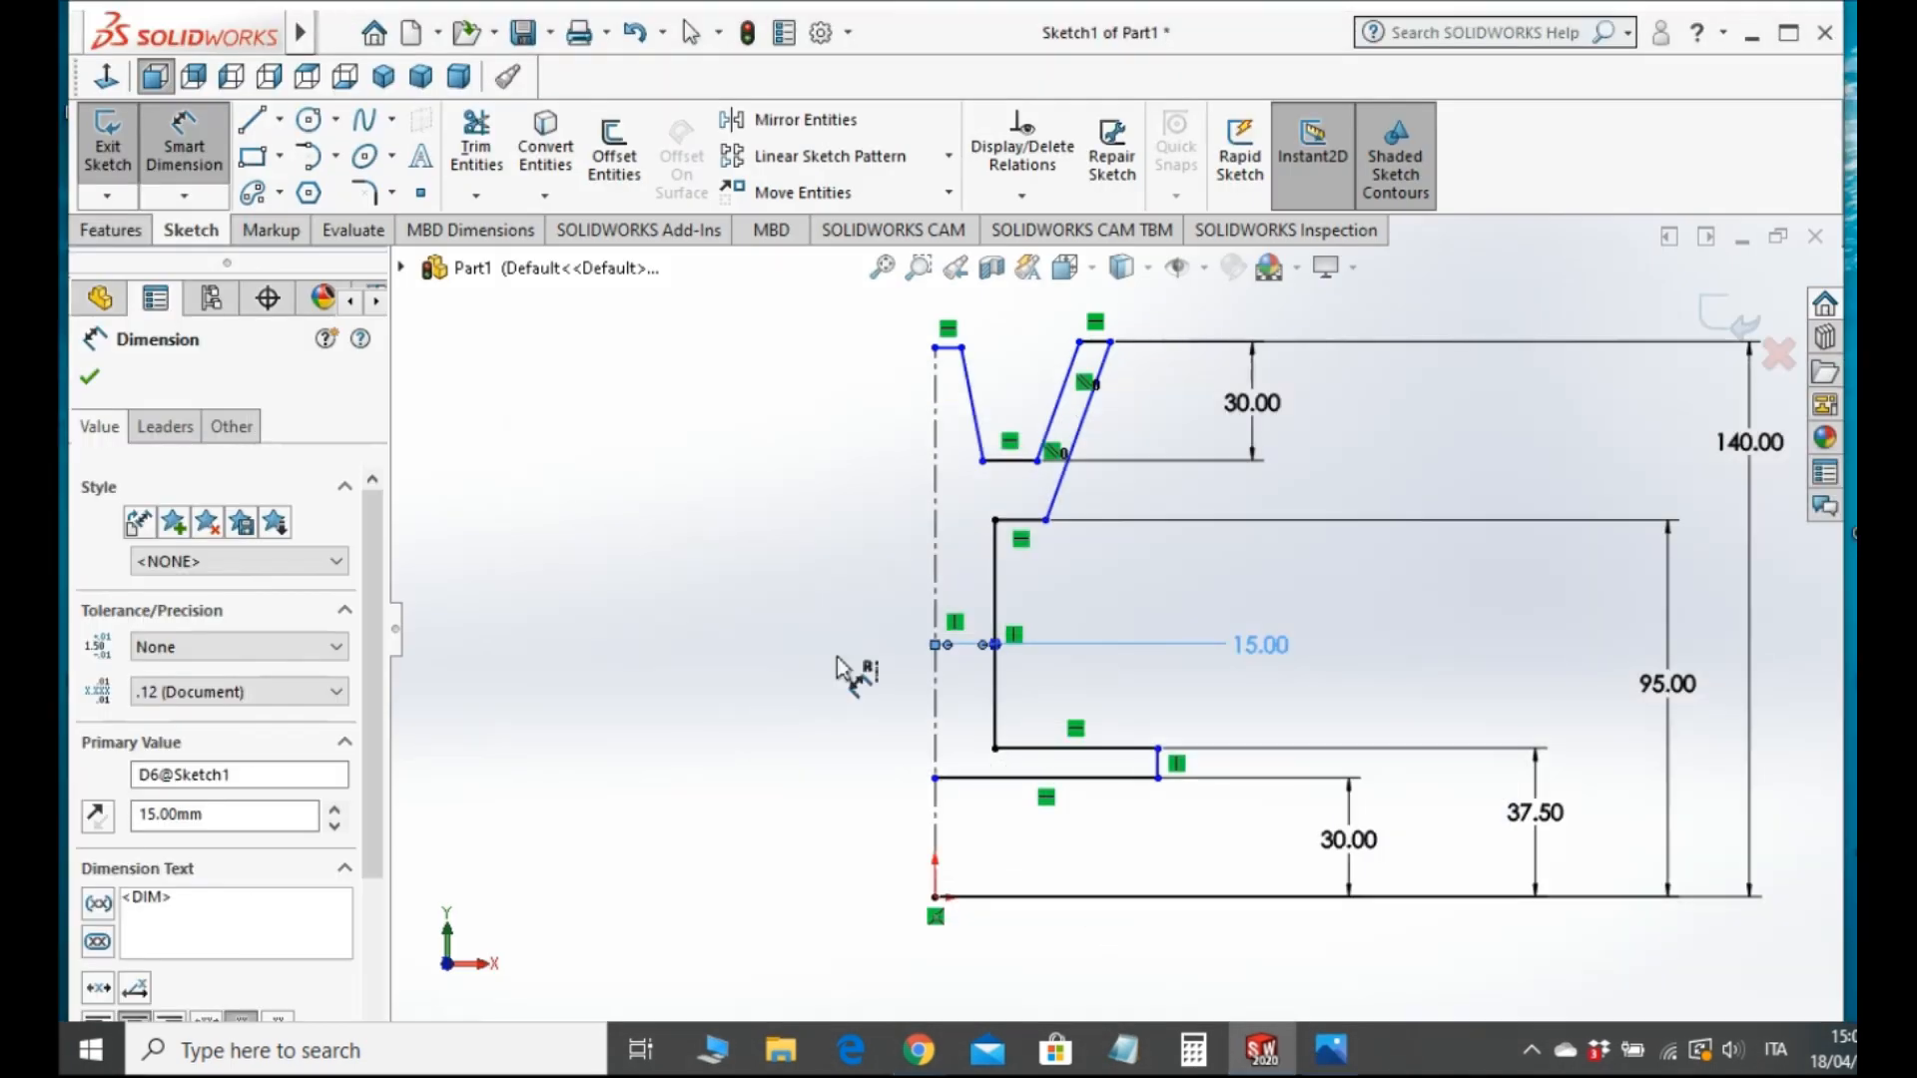
scroll(1003, 374, "down", 2)
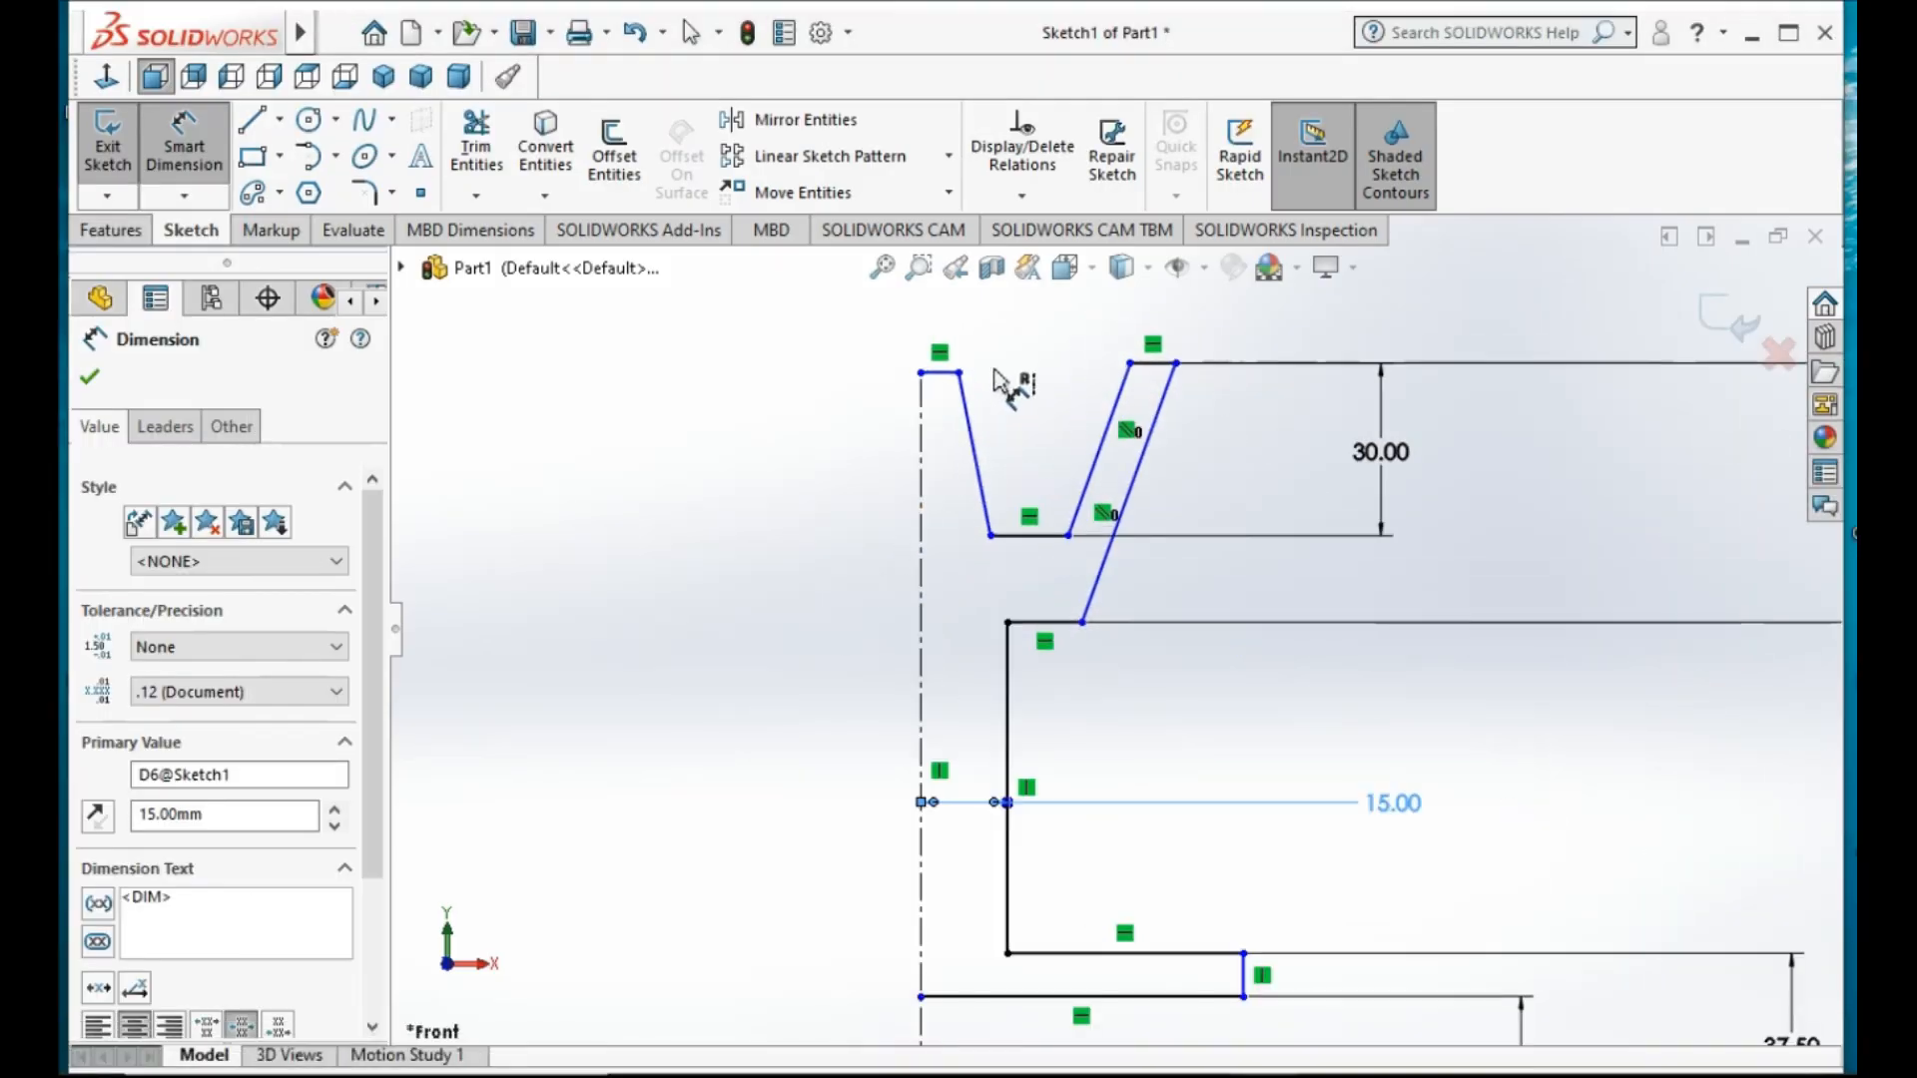
scroll(987, 541, "up", 1)
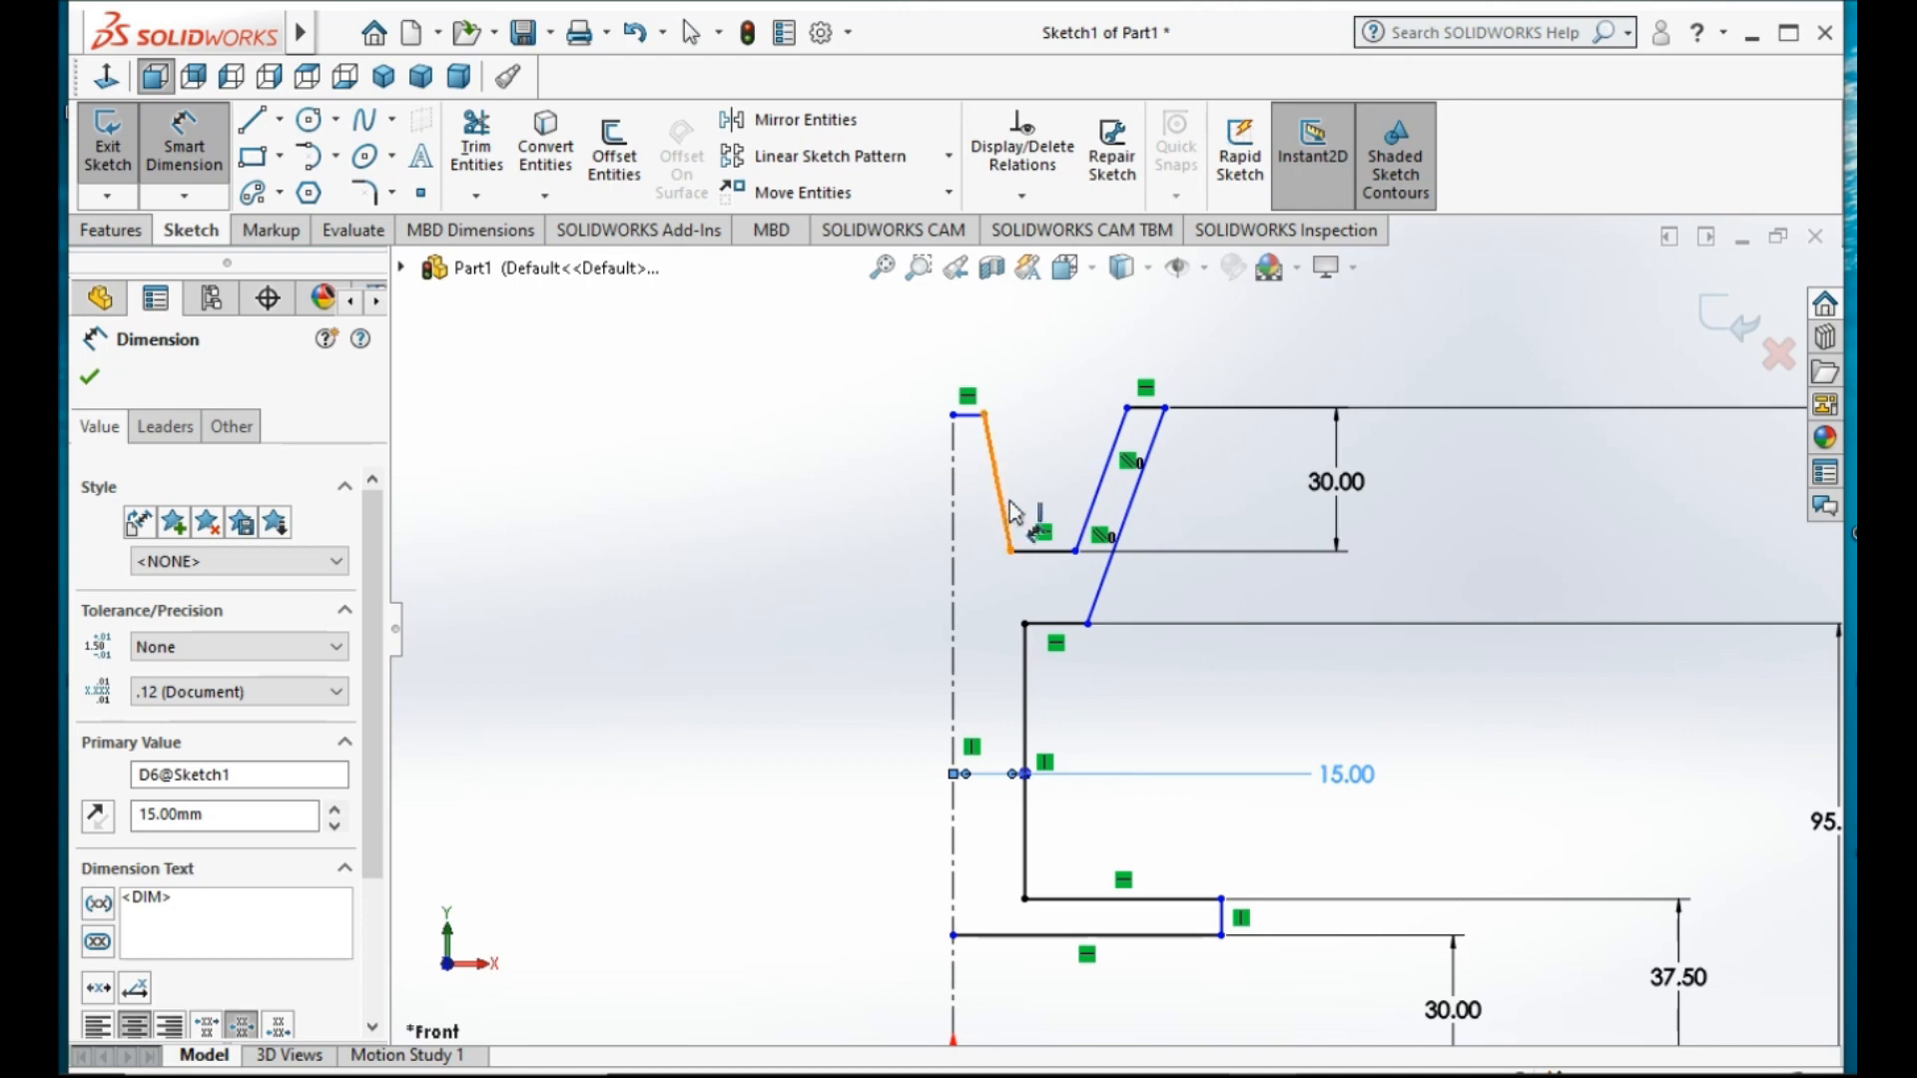
scroll(1011, 514, "up", 1)
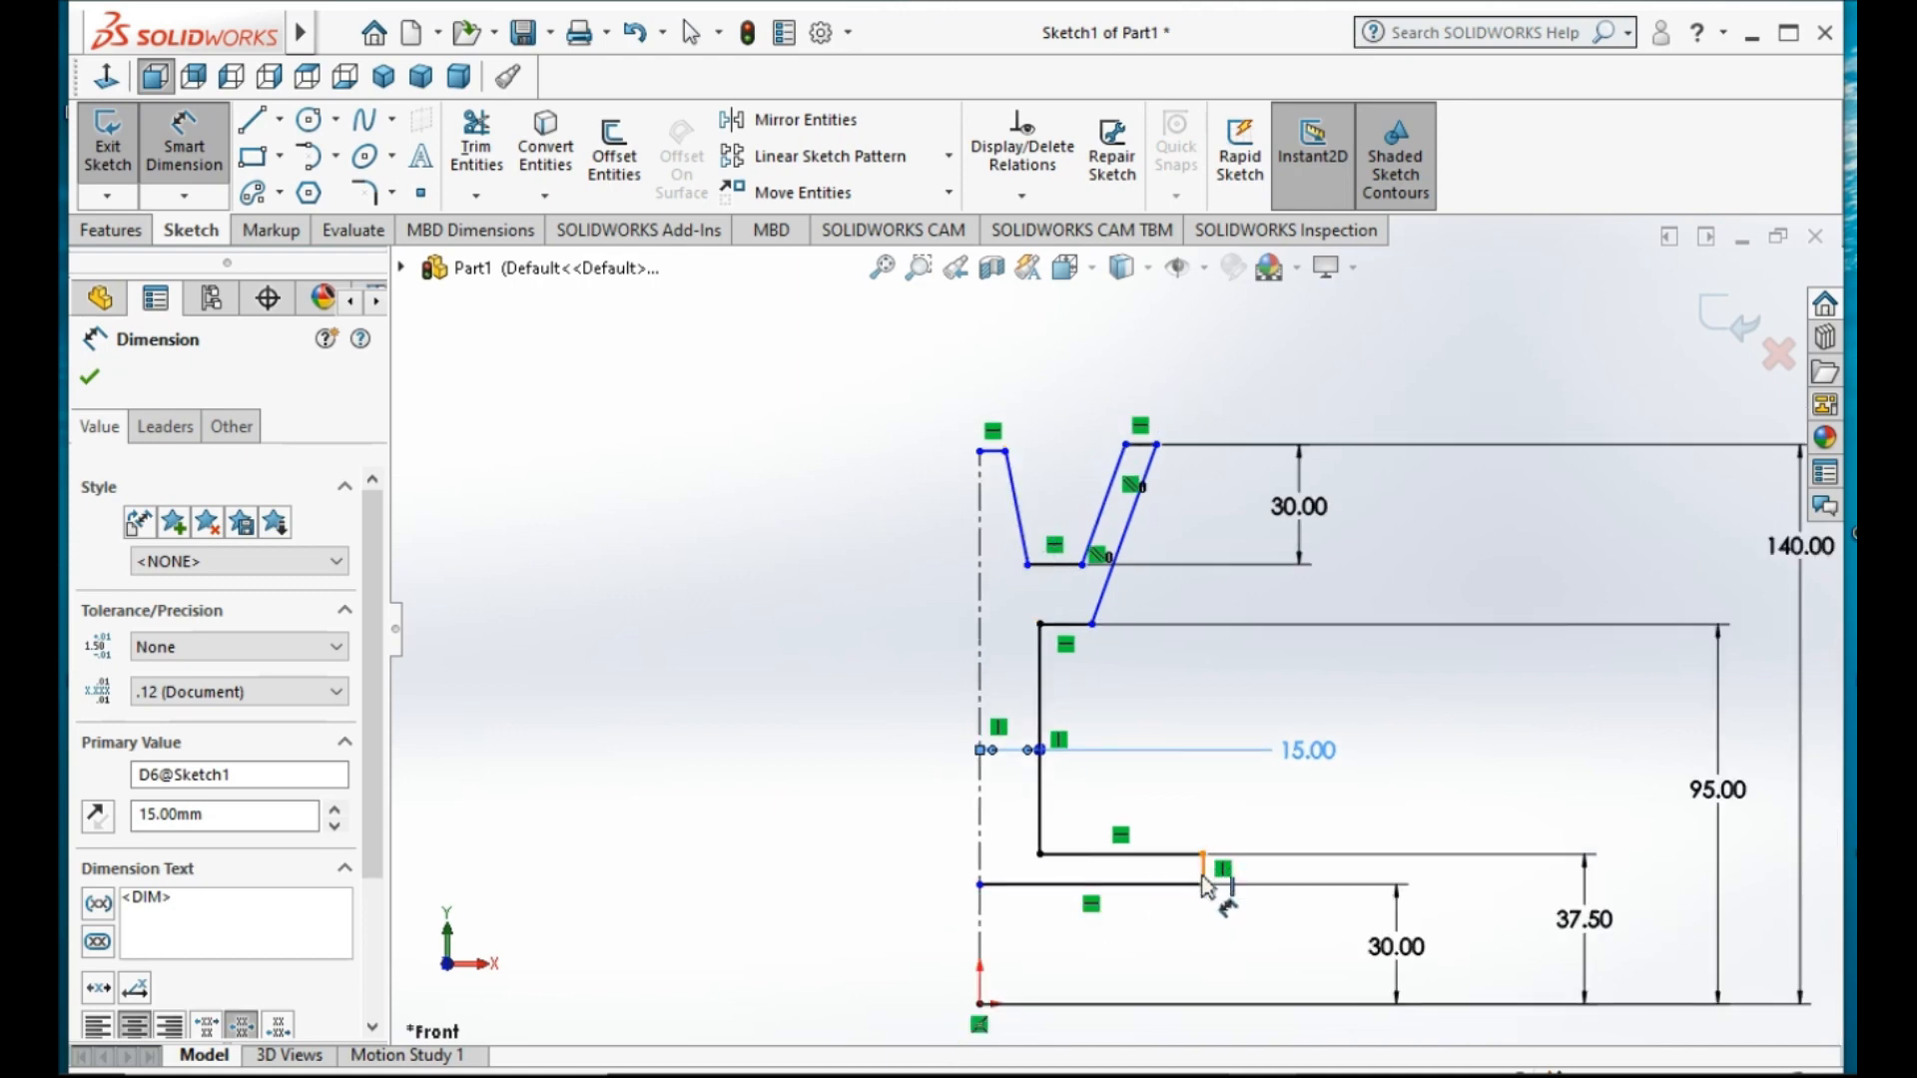
left_click(1203, 869)
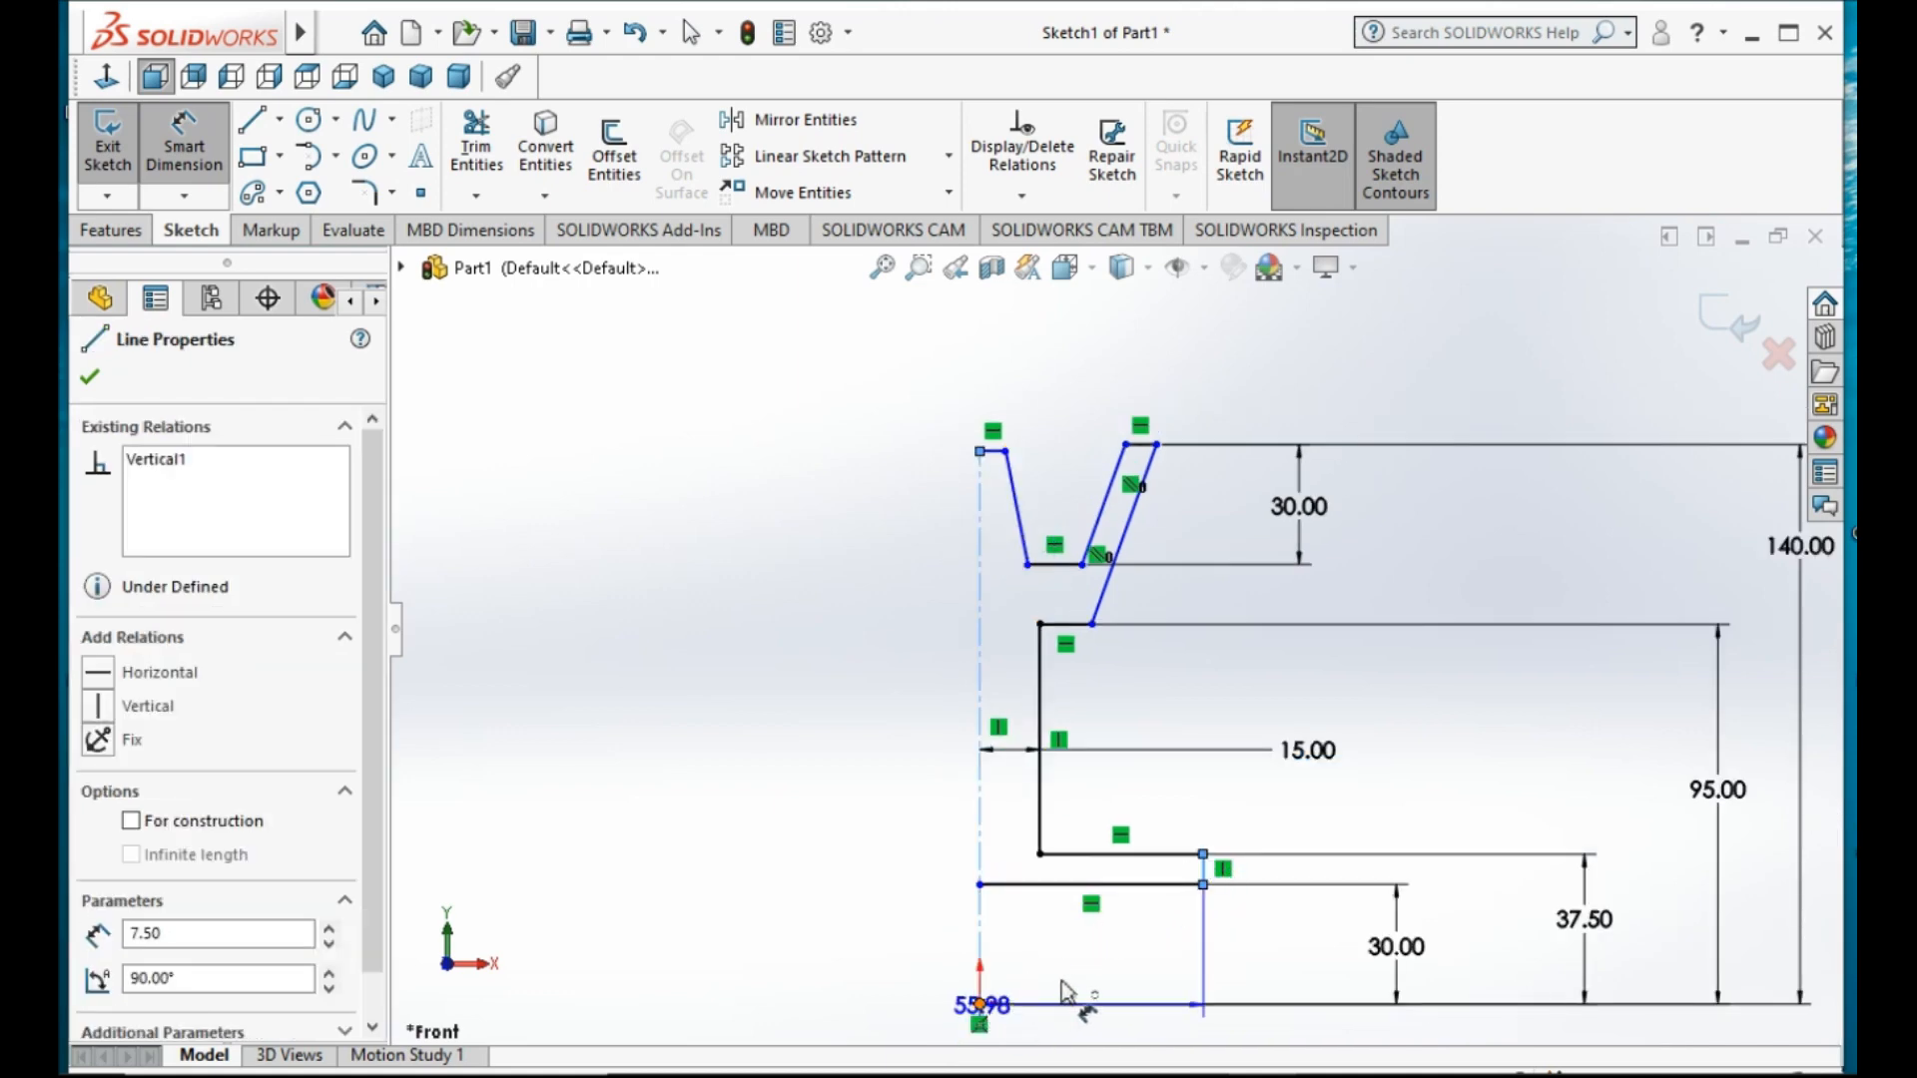
left_click(1098, 959)
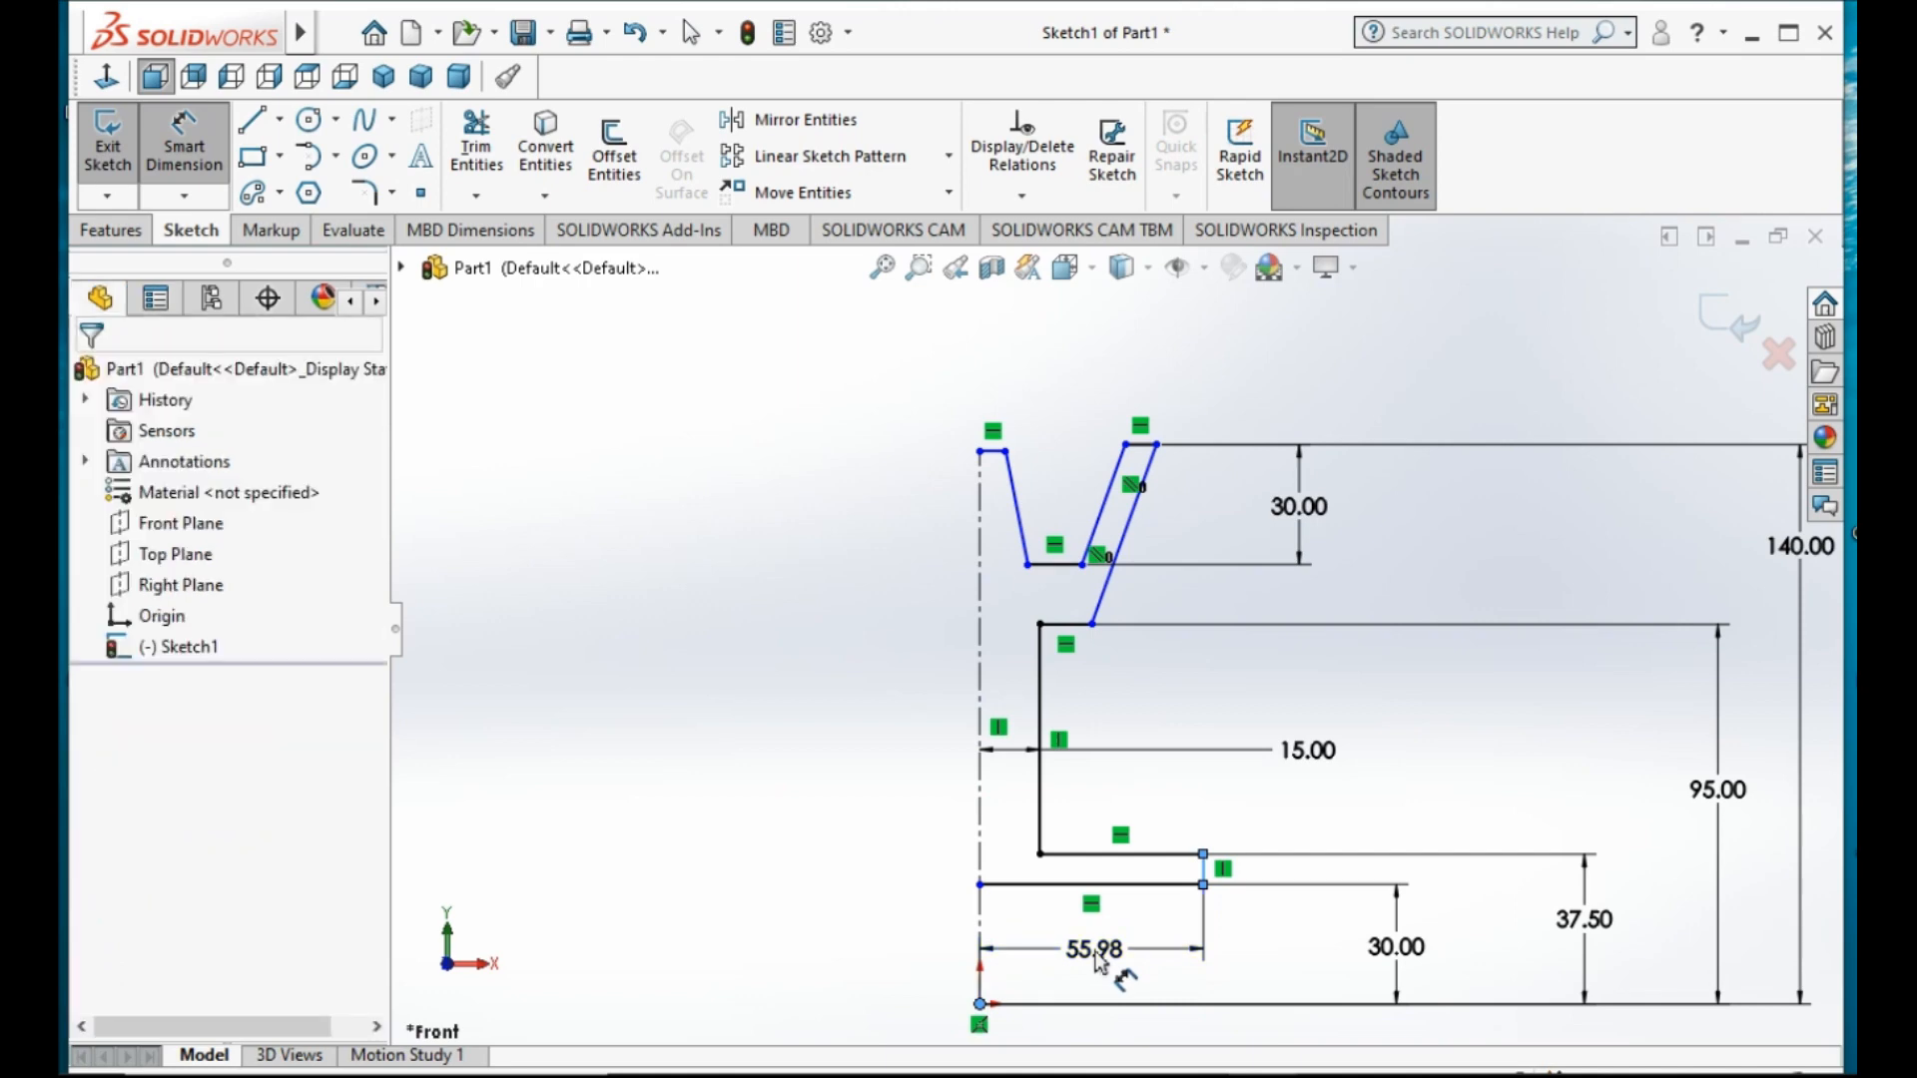
left_click(1095, 948)
type("90/2")
key("Return")
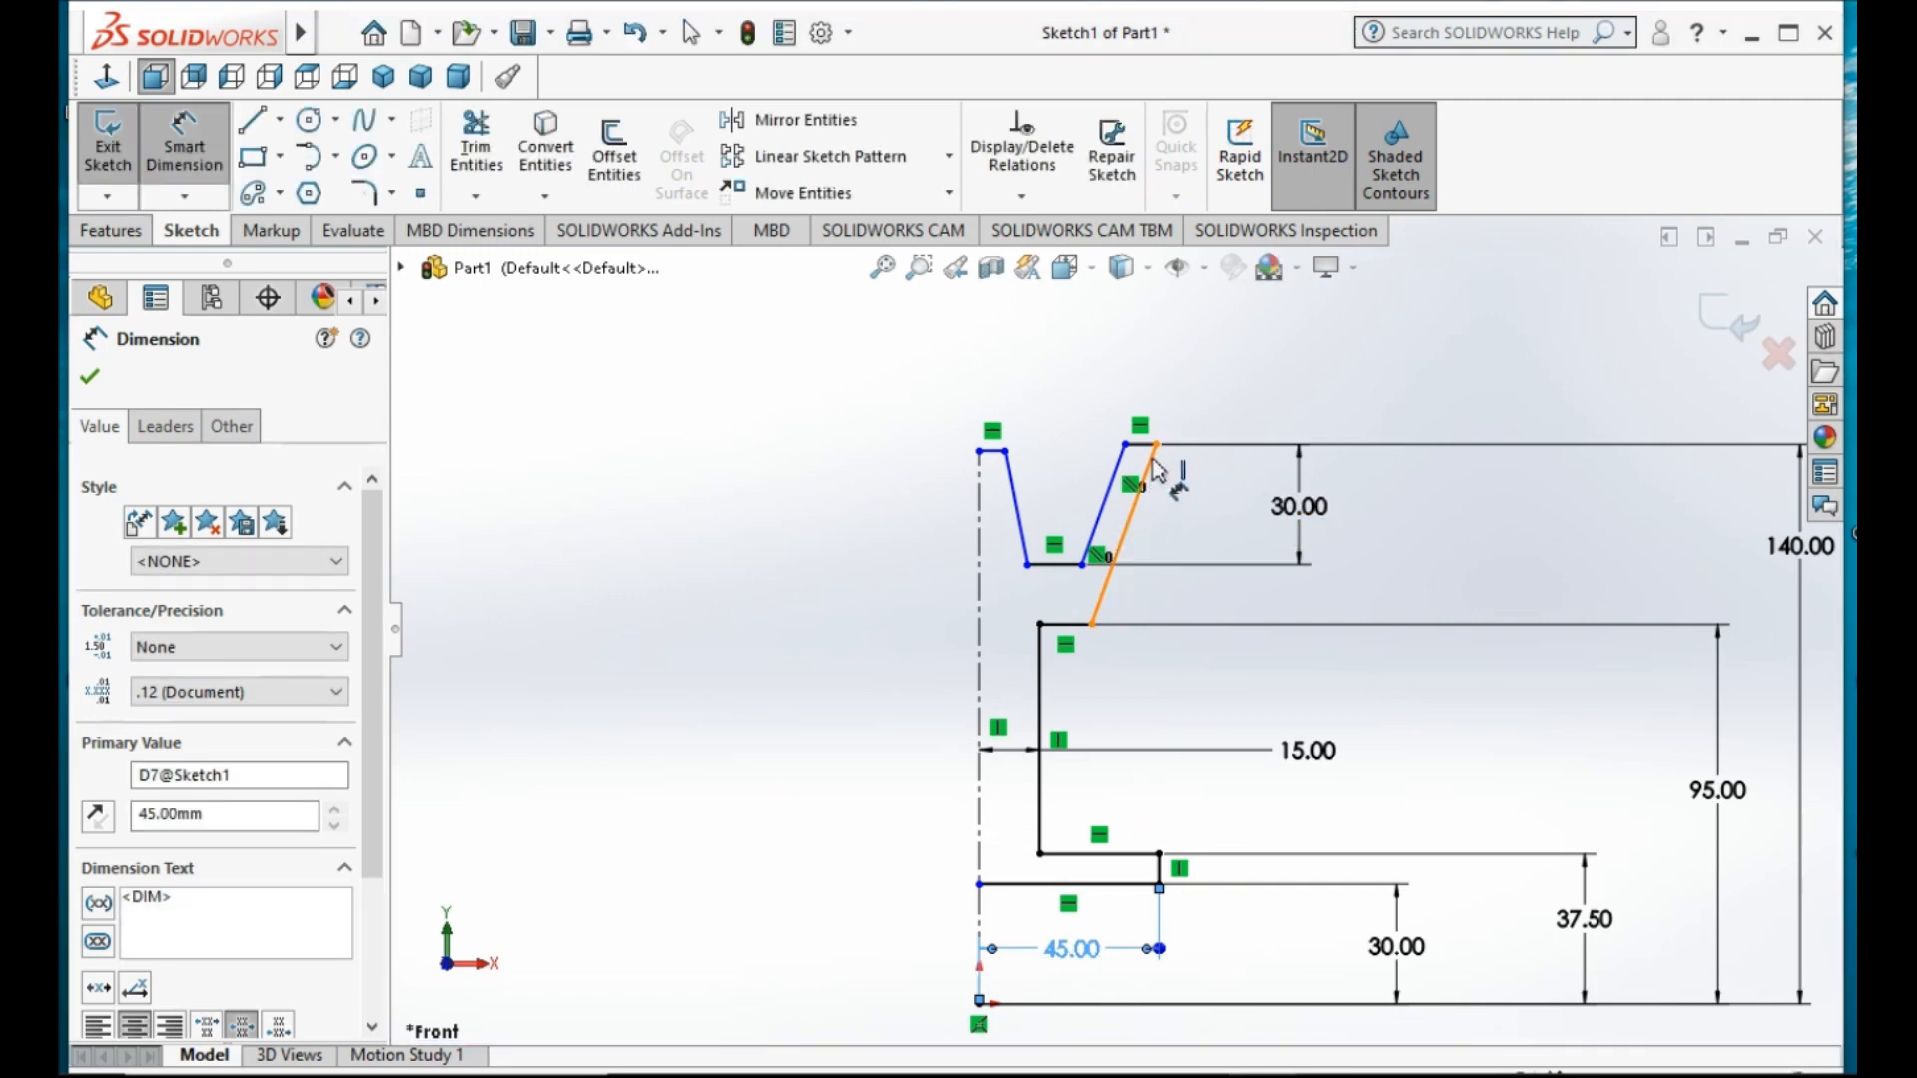
- Dimension the rim's outer top corner at 90/2 mm from the vertical centerline
left_click(979, 558)
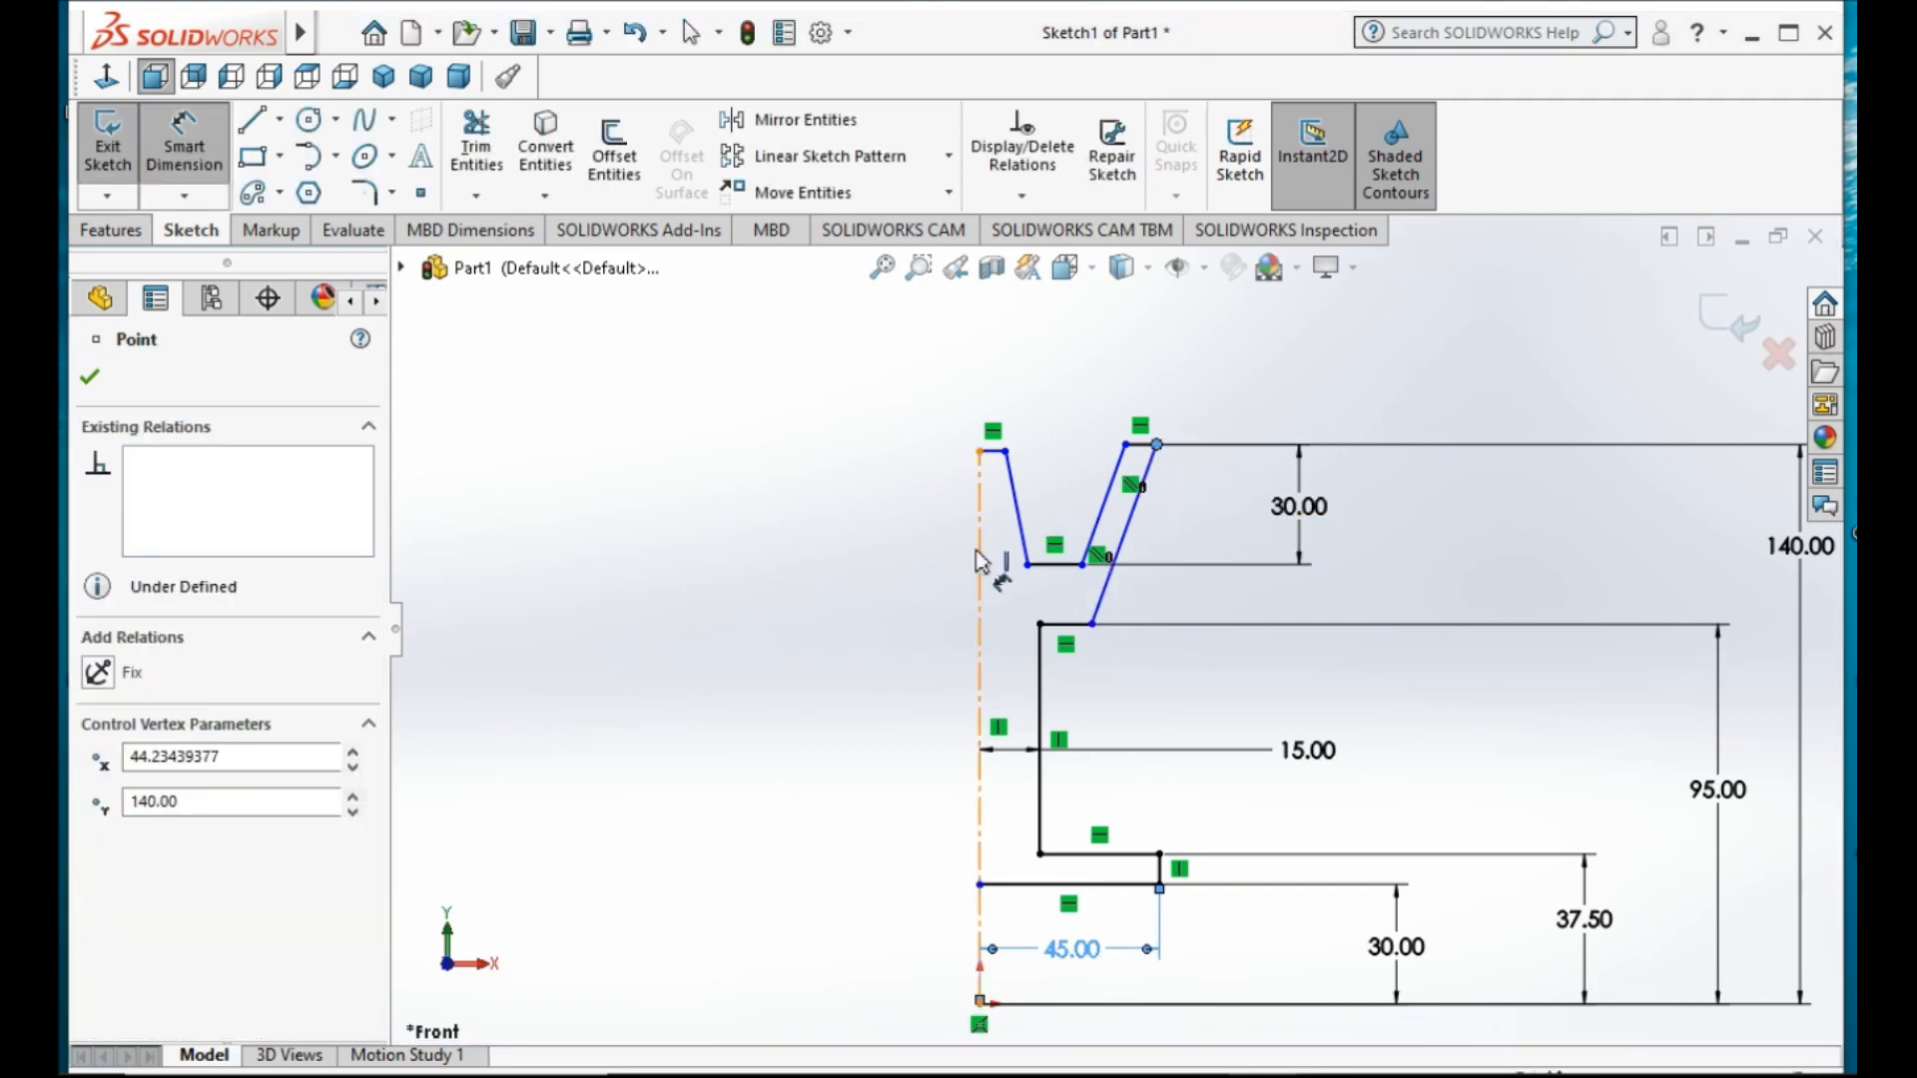
left_click(988, 477)
left_click(1073, 387)
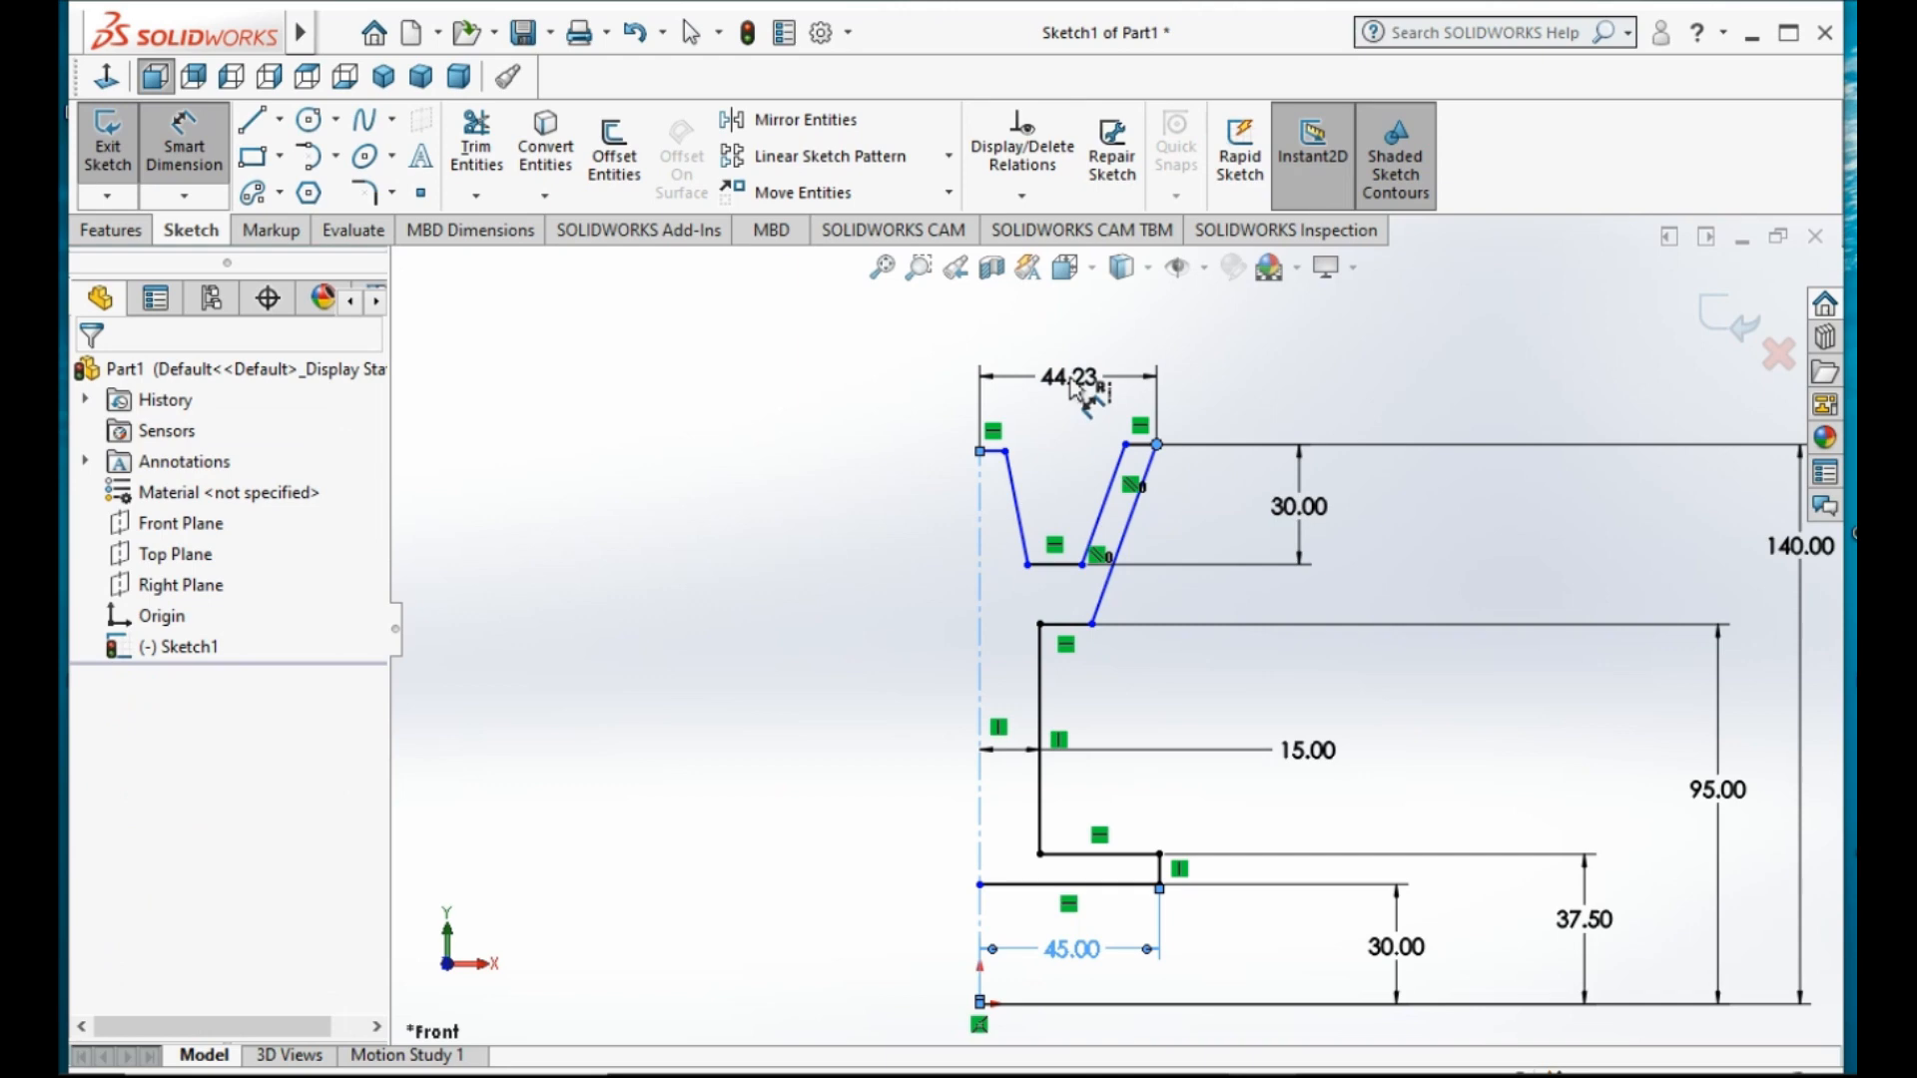
left_click(1070, 382)
type("80/2")
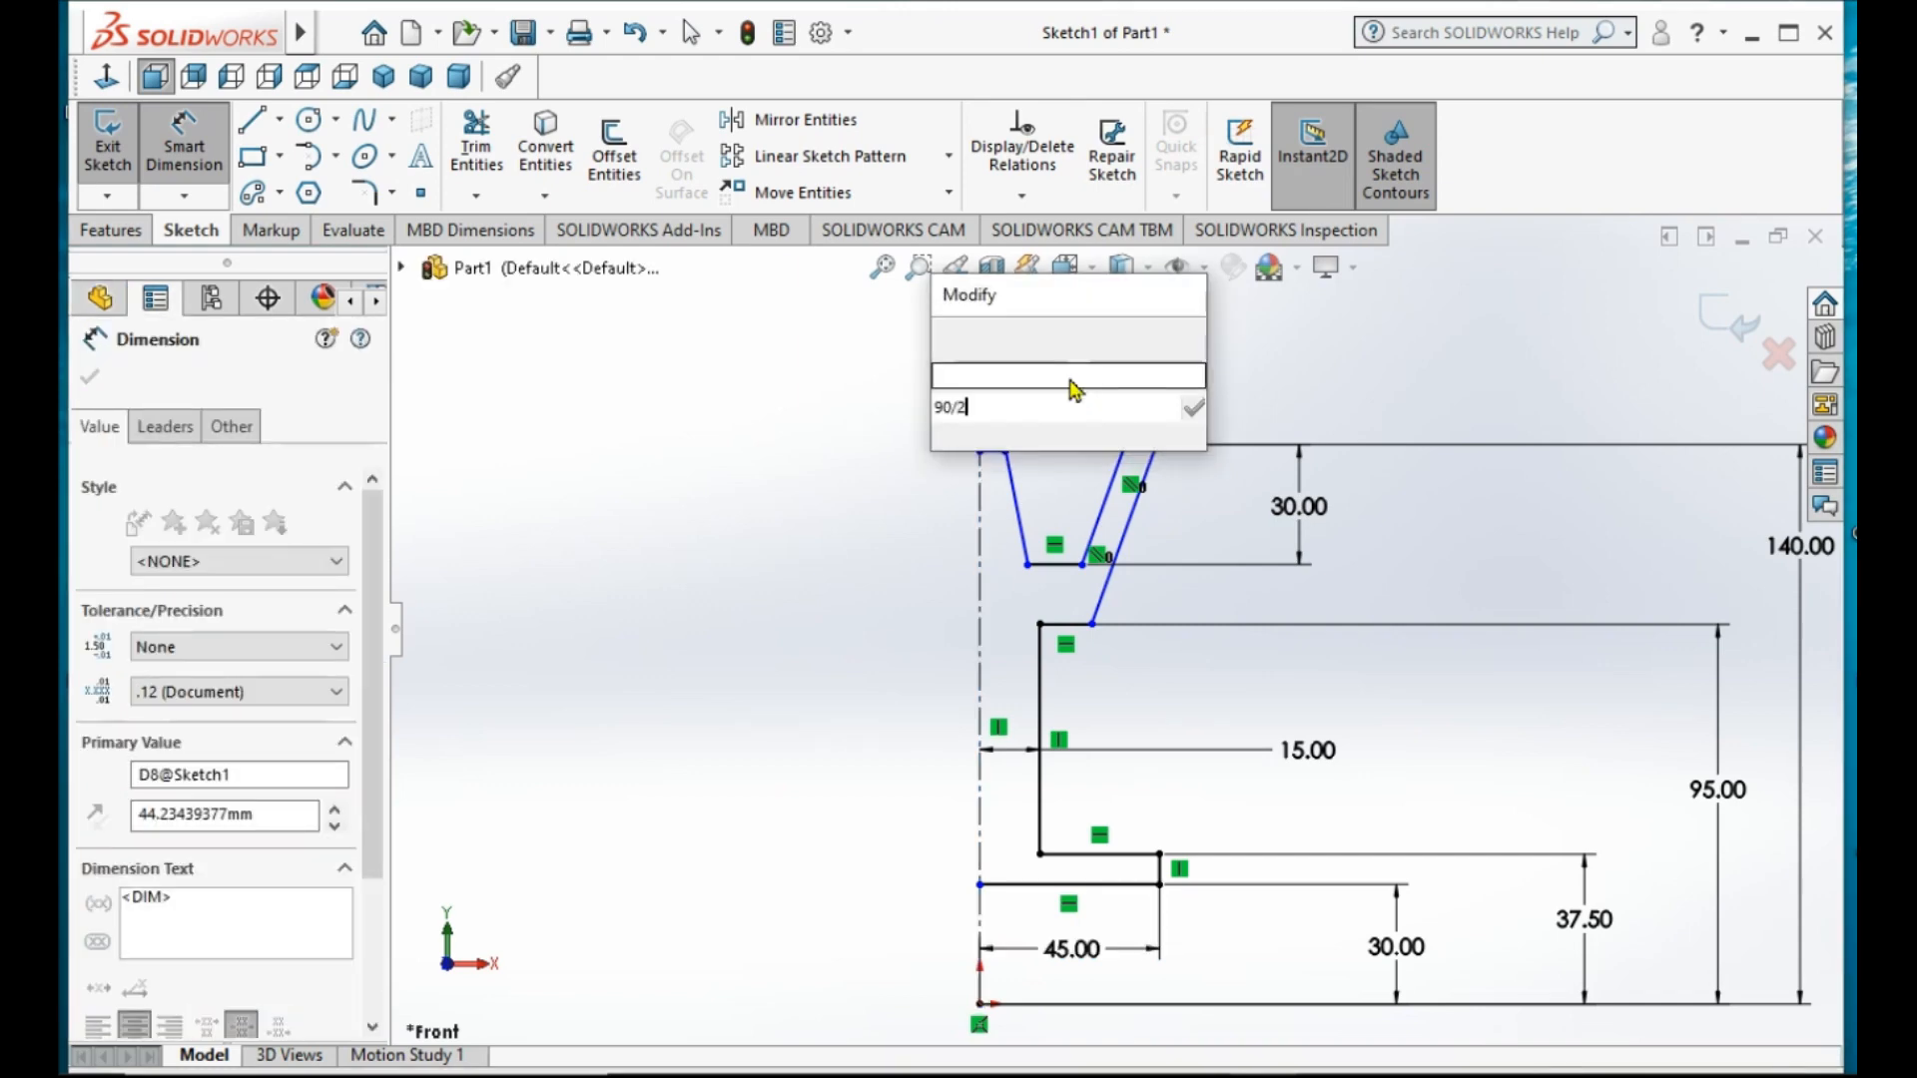
key("Return")
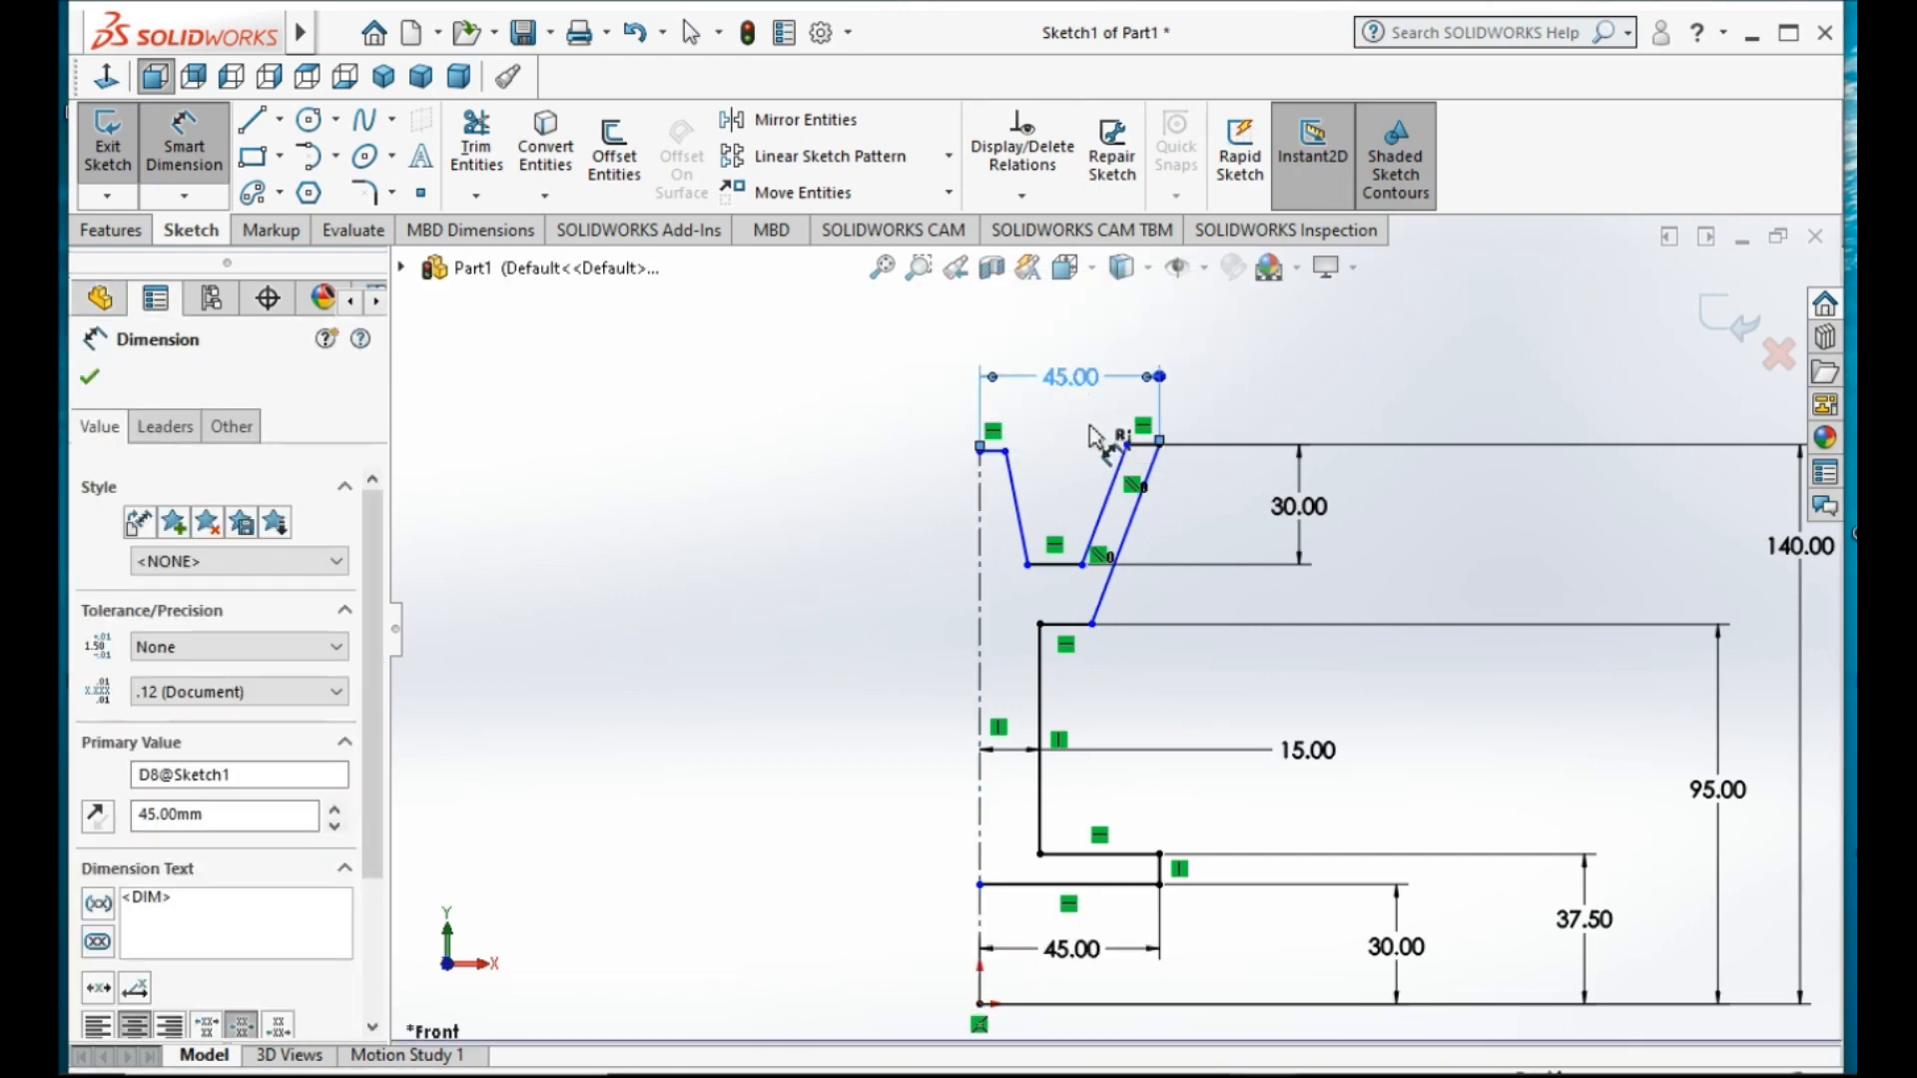
- Dimension the length of the short horizontal line on top of the outer rim flange as 10 mm
scroll(1087, 411, "down", 2)
scroll(1088, 417, "down", 1)
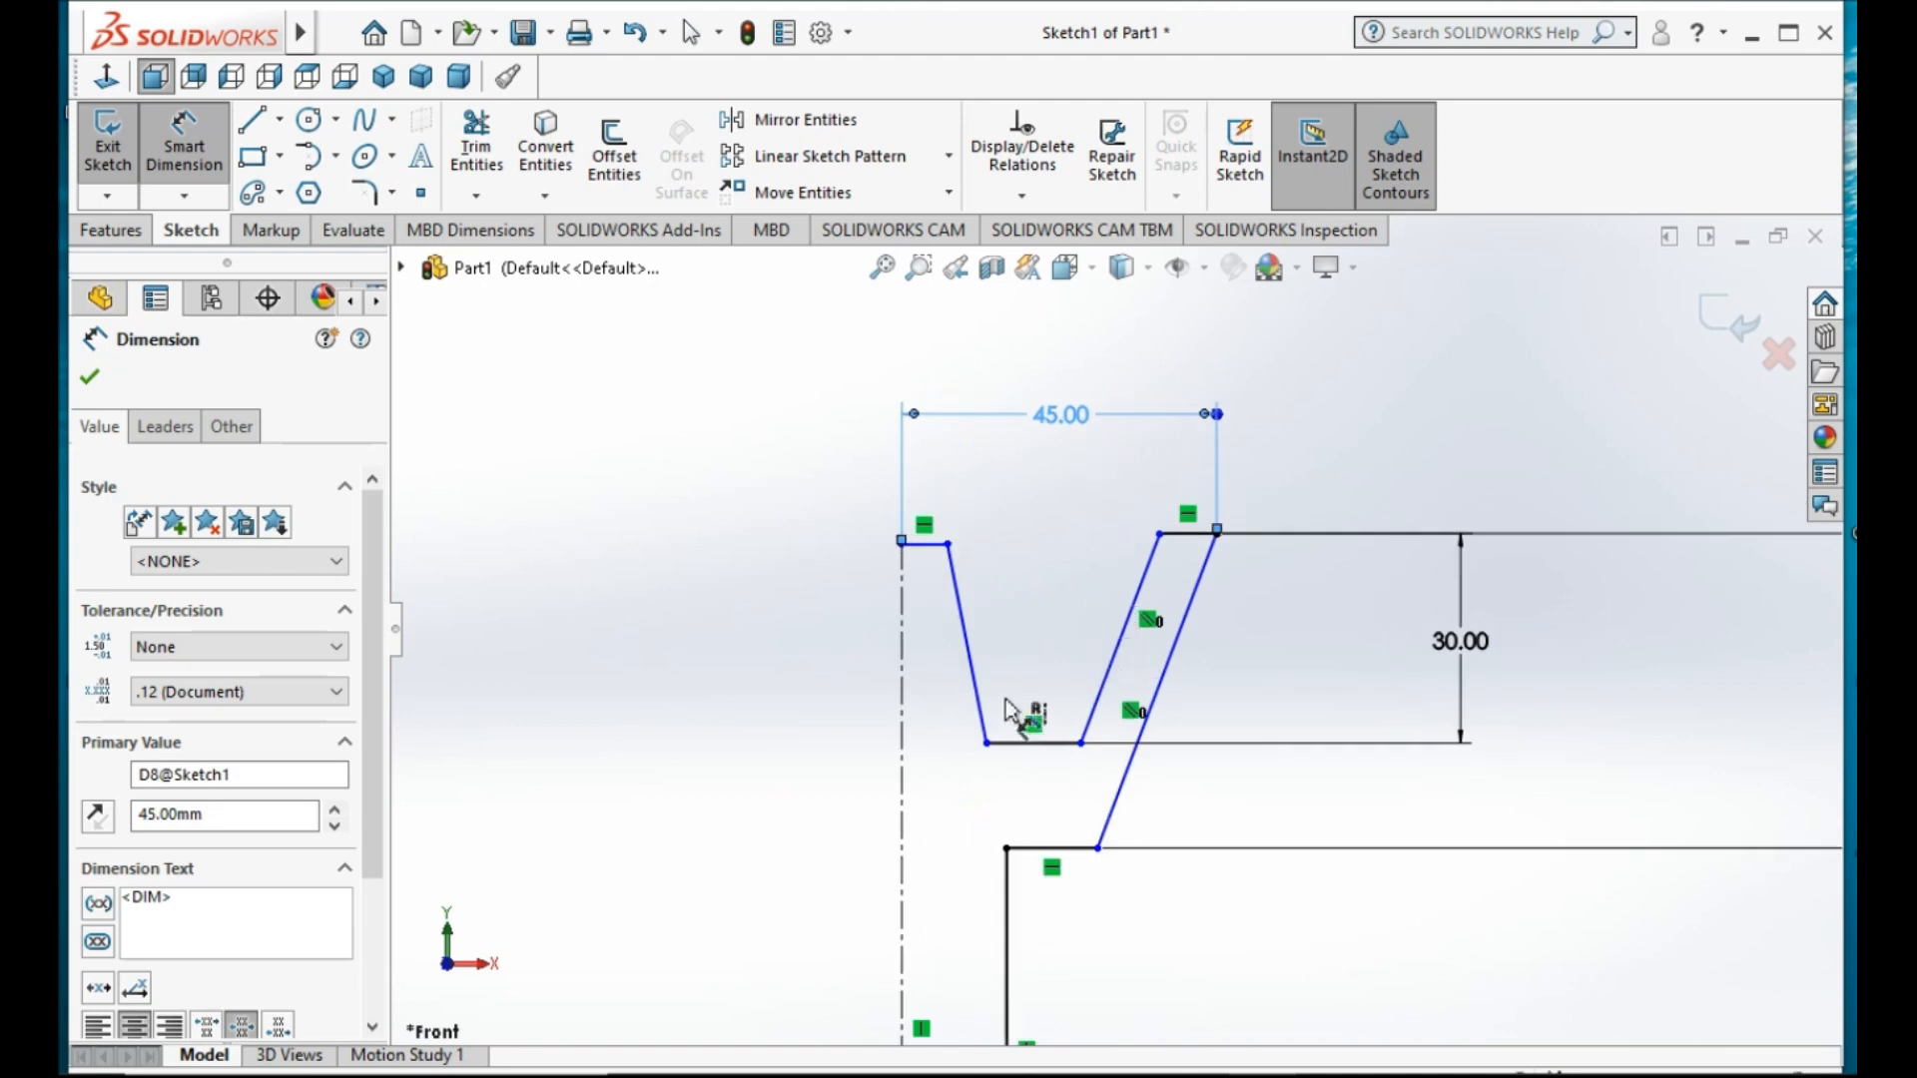
left_click(1188, 480)
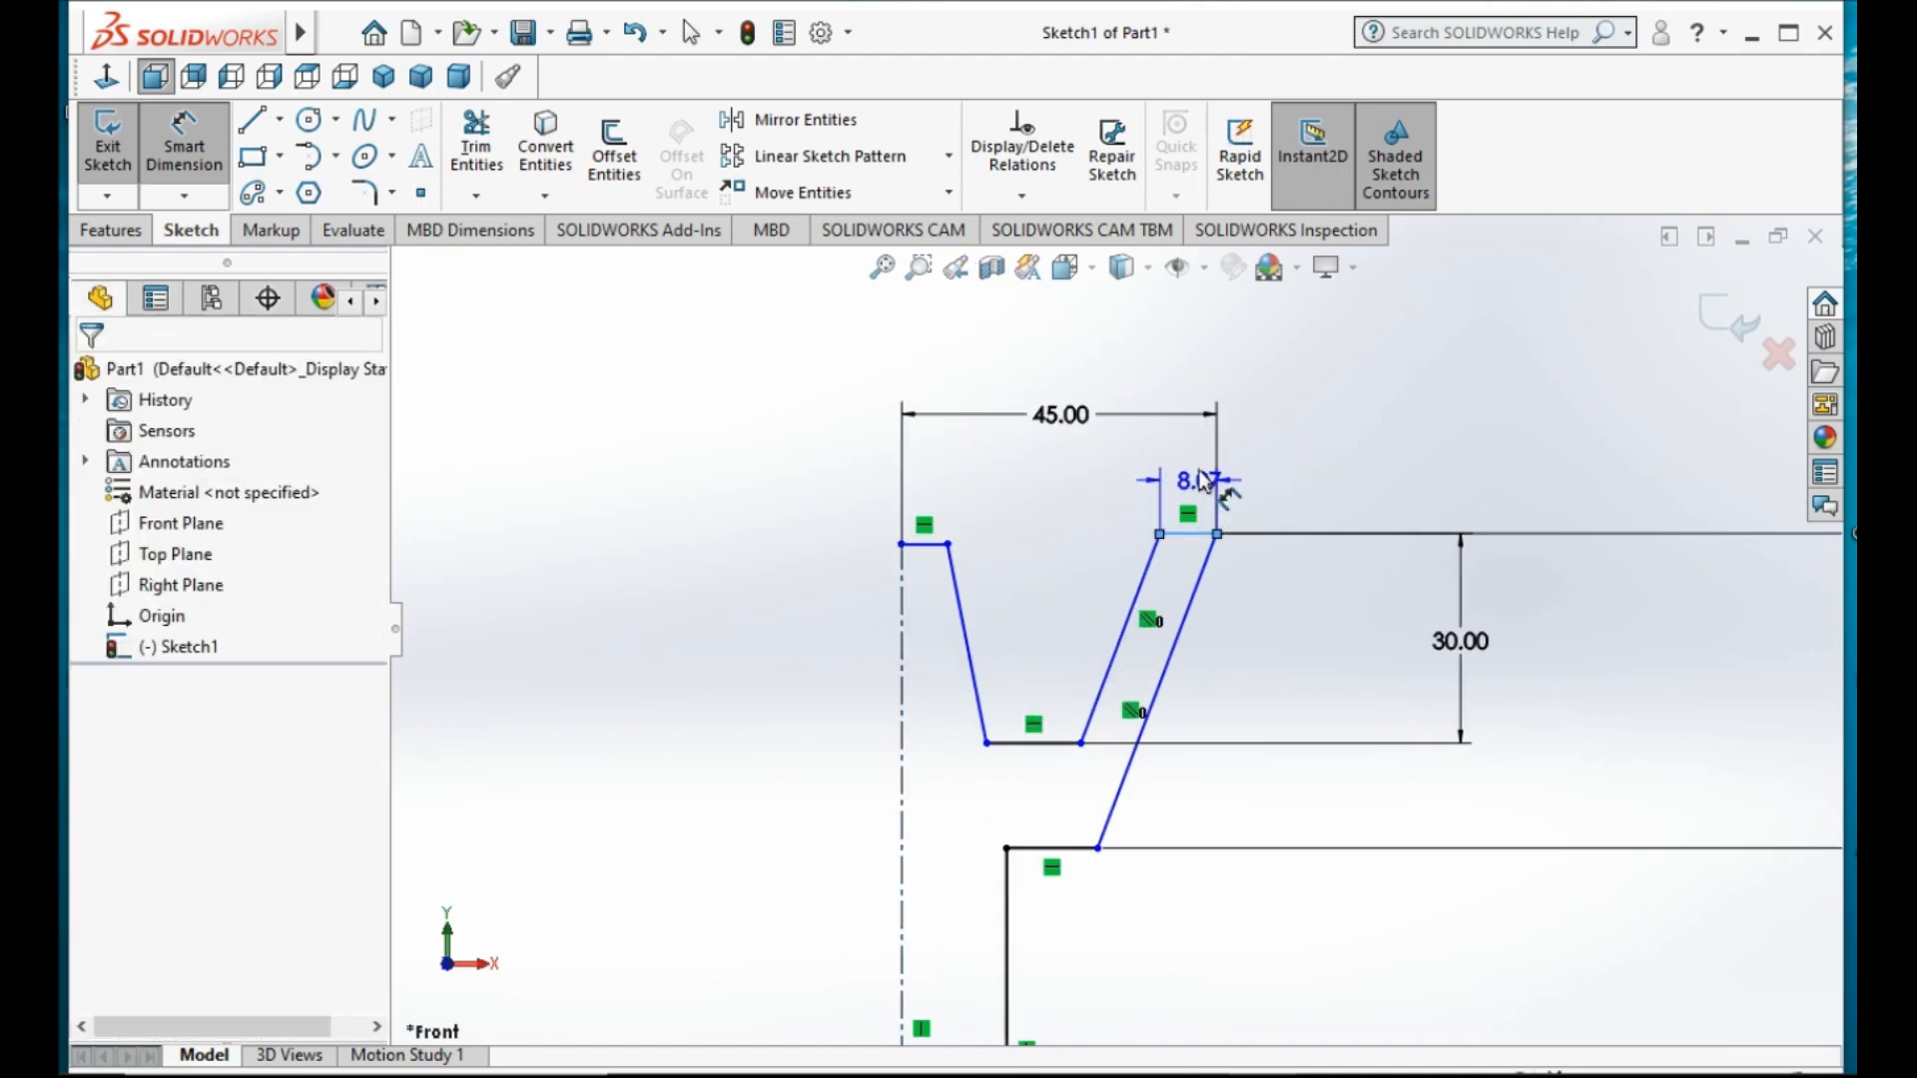
left_click(1198, 477)
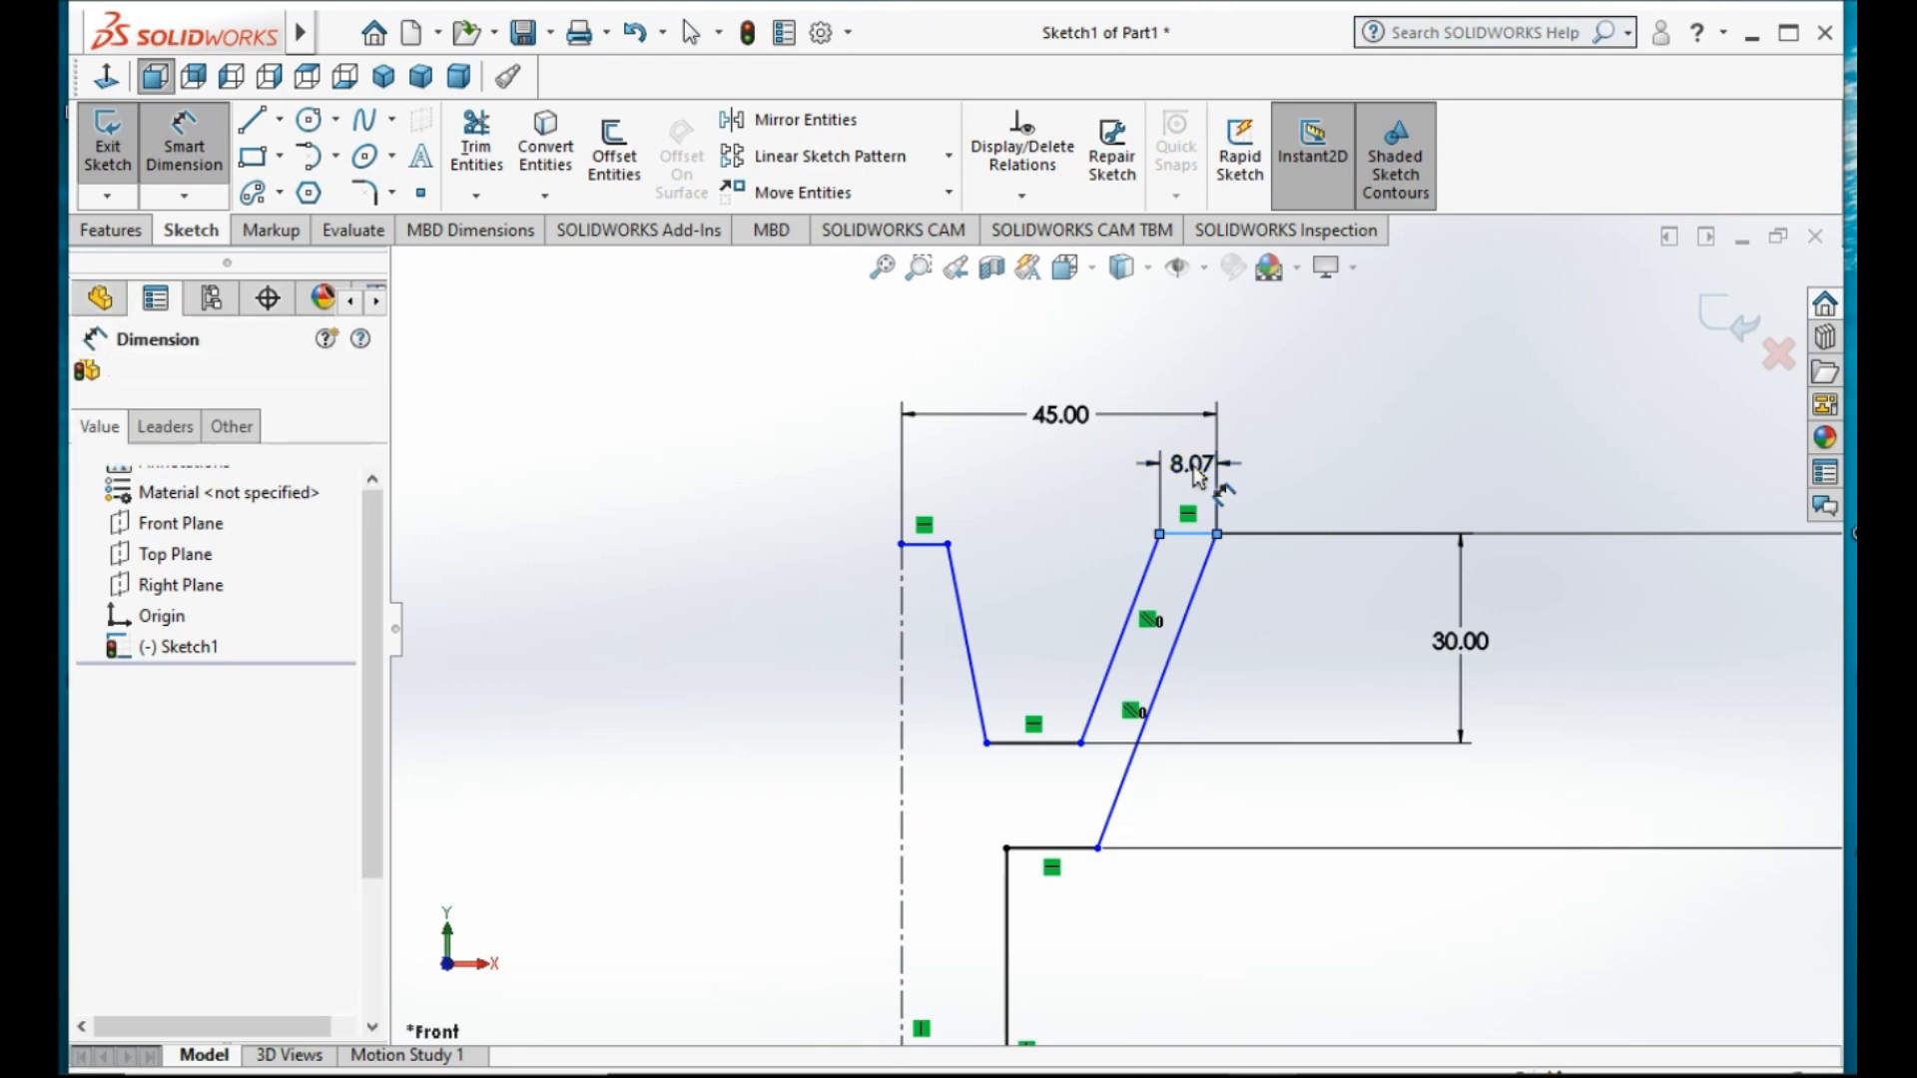
type("10")
key("Return")
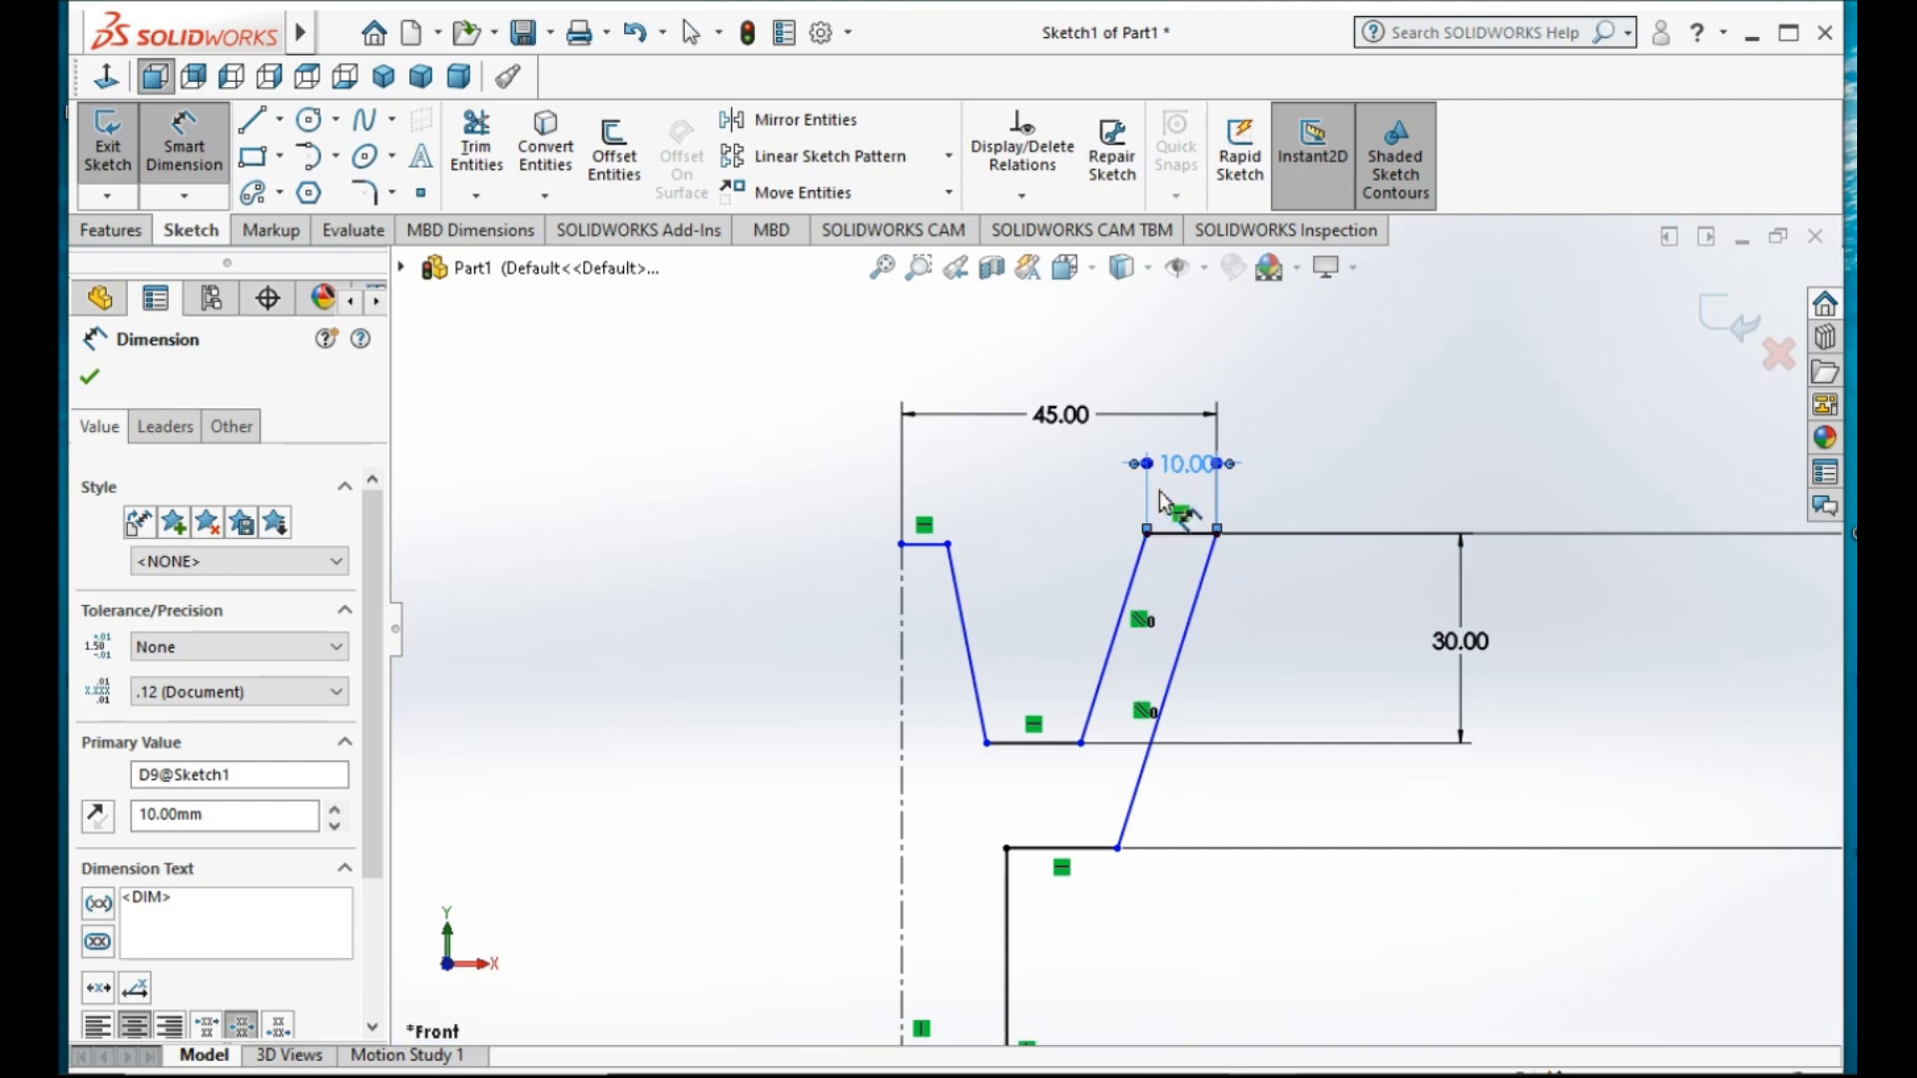
- Dimension the short horizontal line at the top of the centerline as 5 mm long
left_click(926, 542)
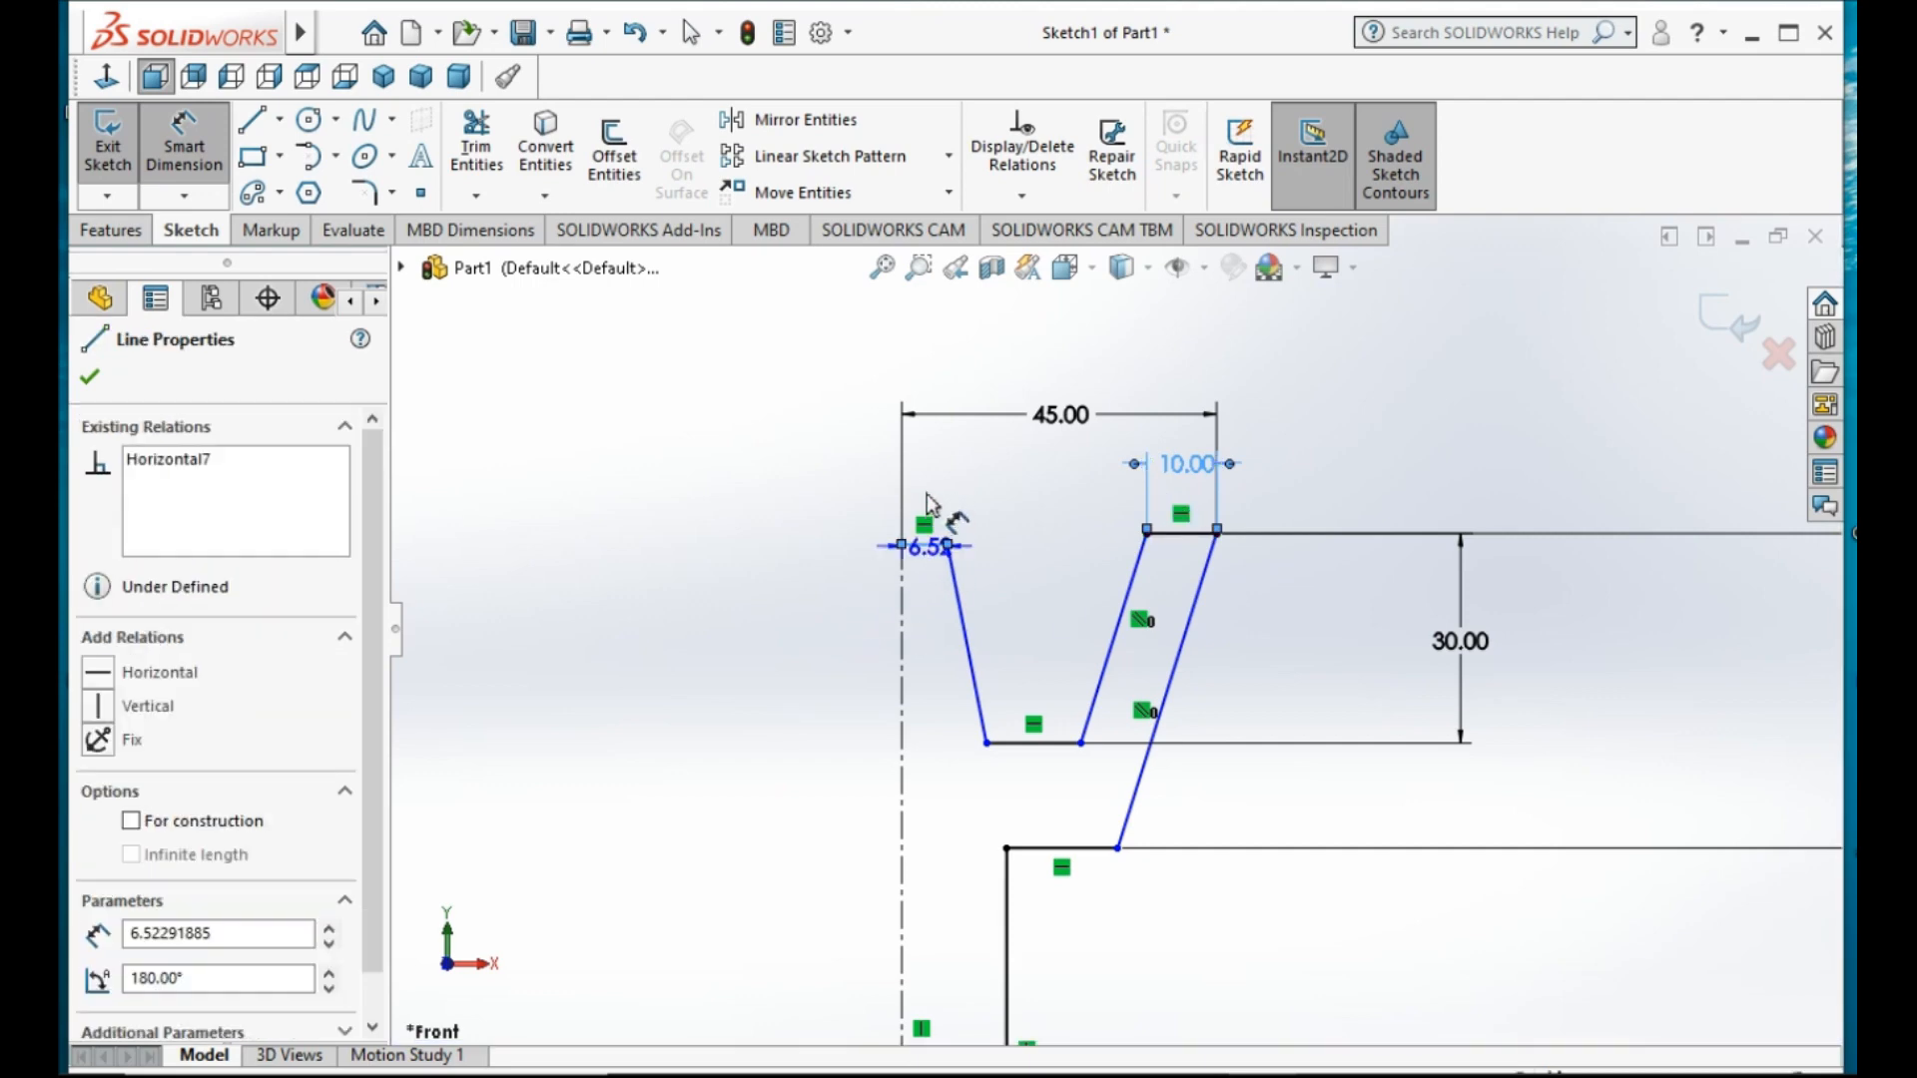
left_click(930, 497)
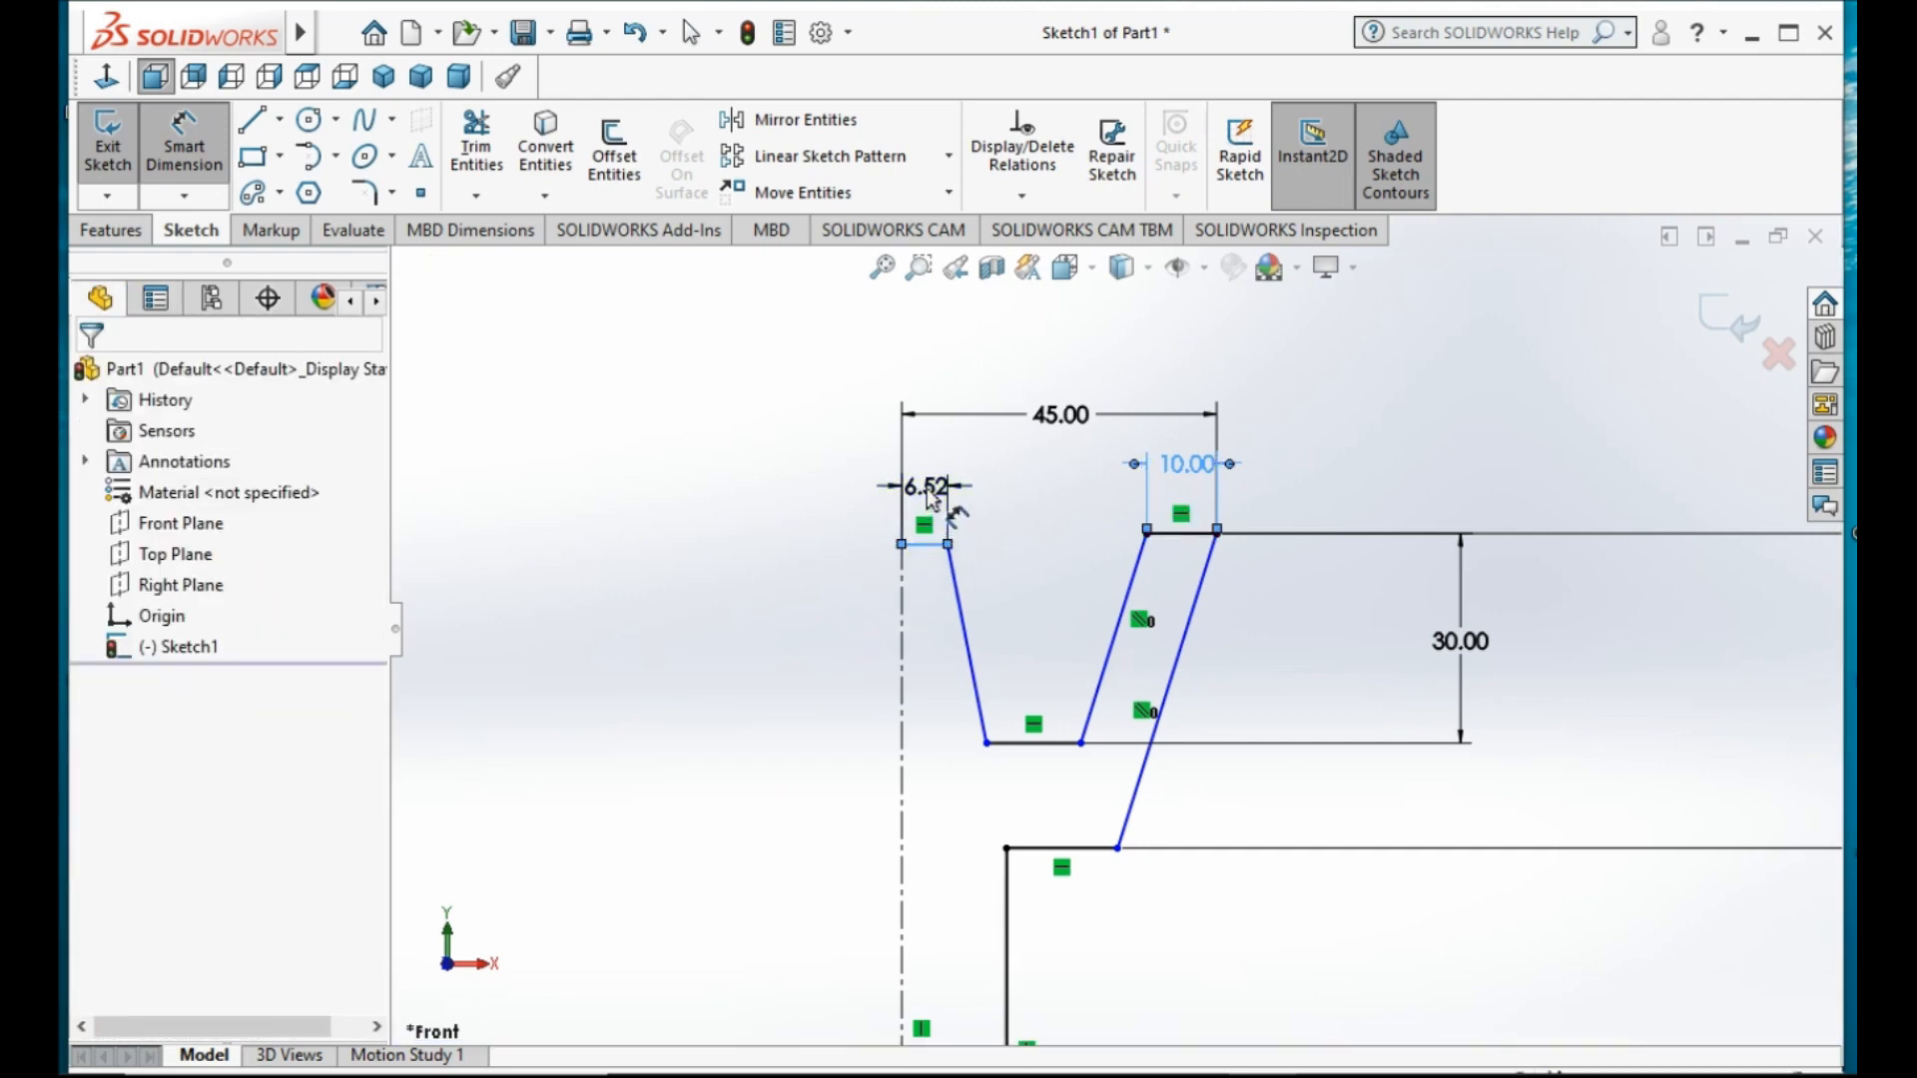
left_click(927, 498)
type("5")
key("Return")
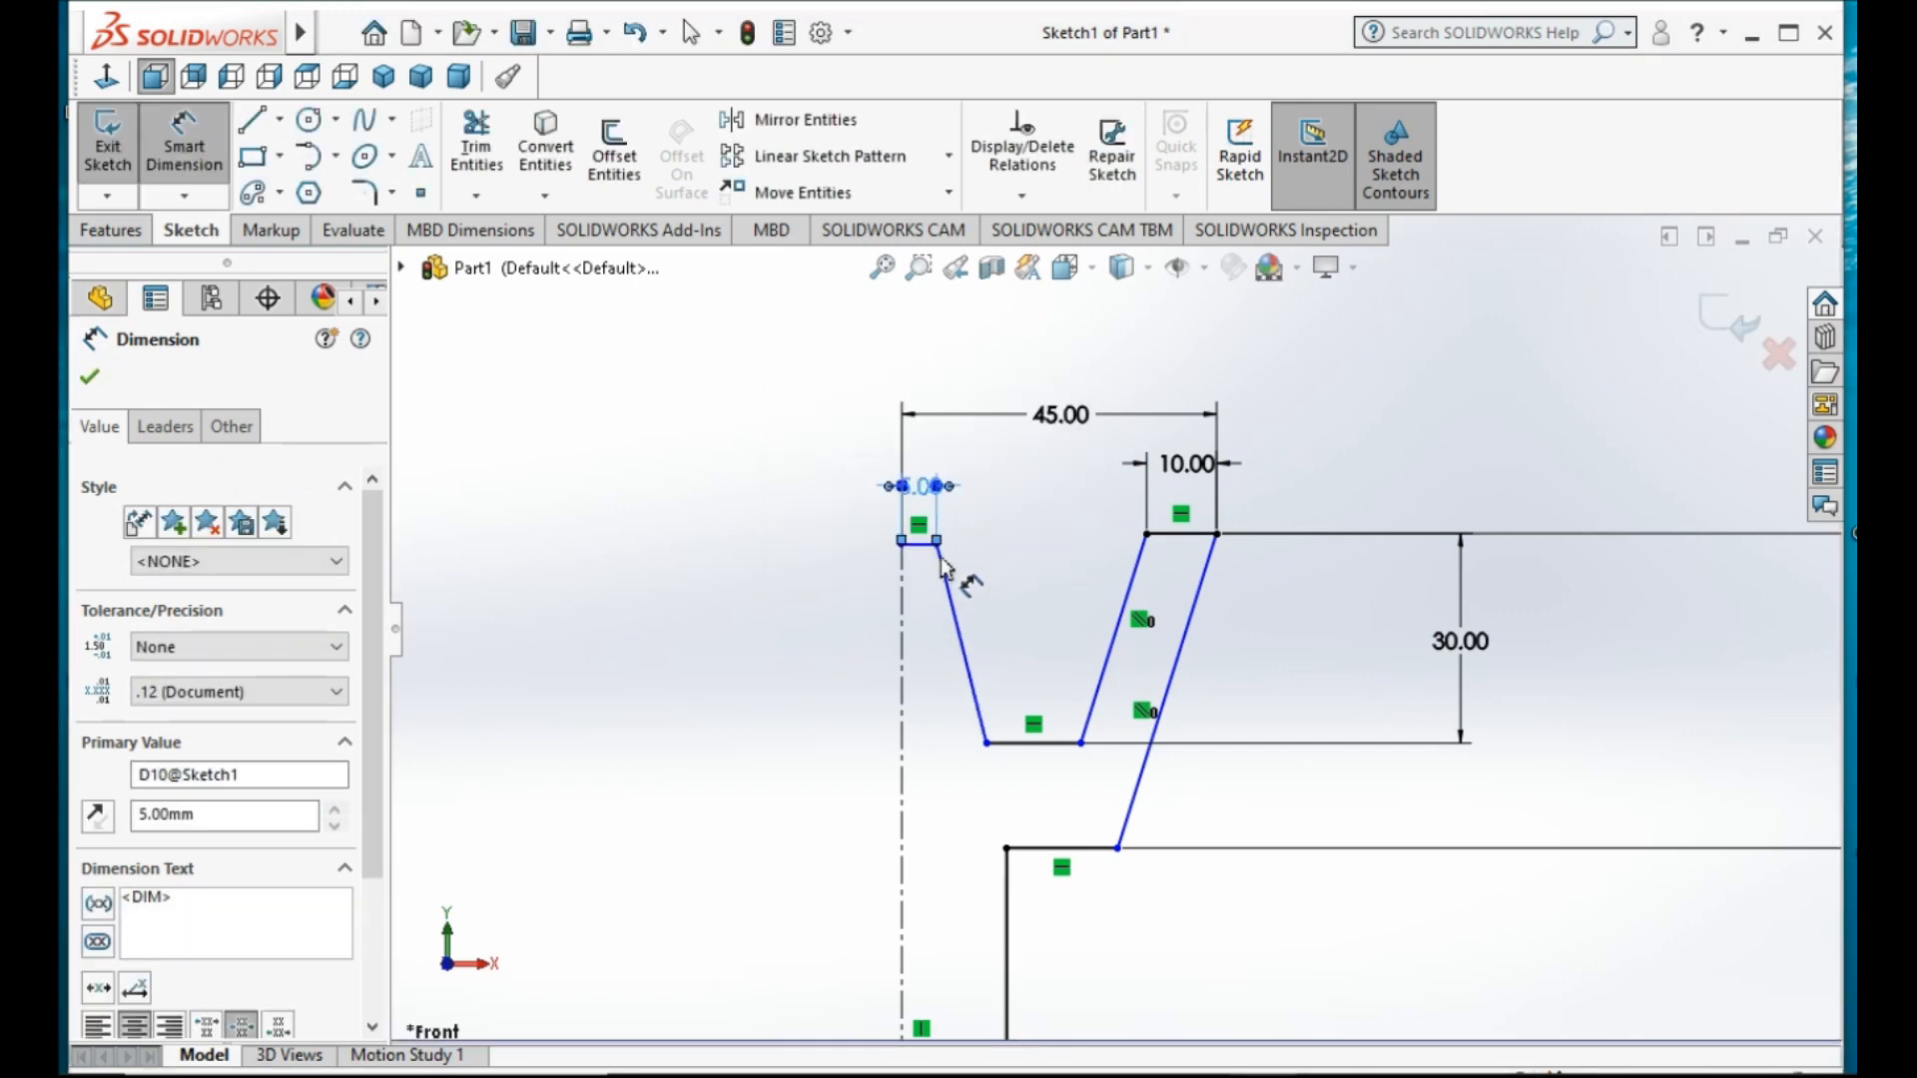
- Add a driven dimension across the V-groove's opening to check its width, and delete it
left_click(1145, 539)
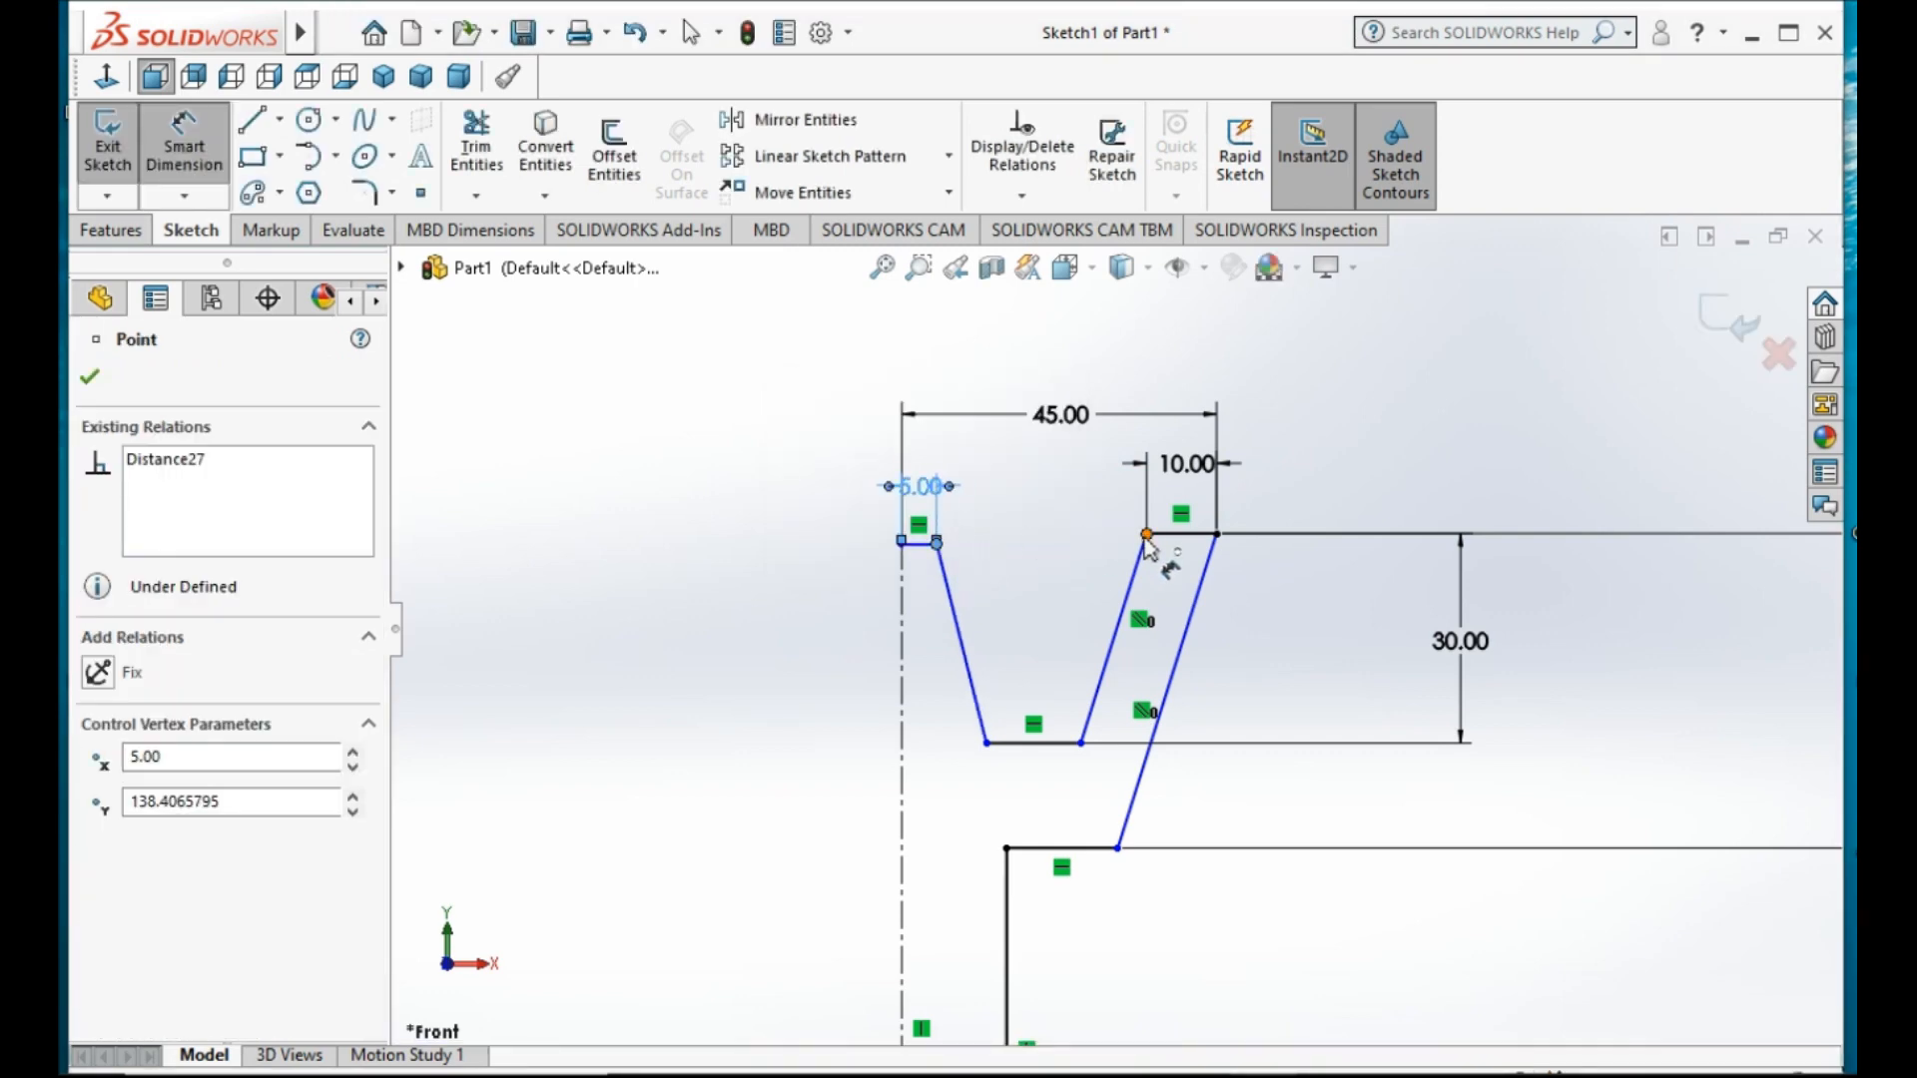
left_click(1051, 517)
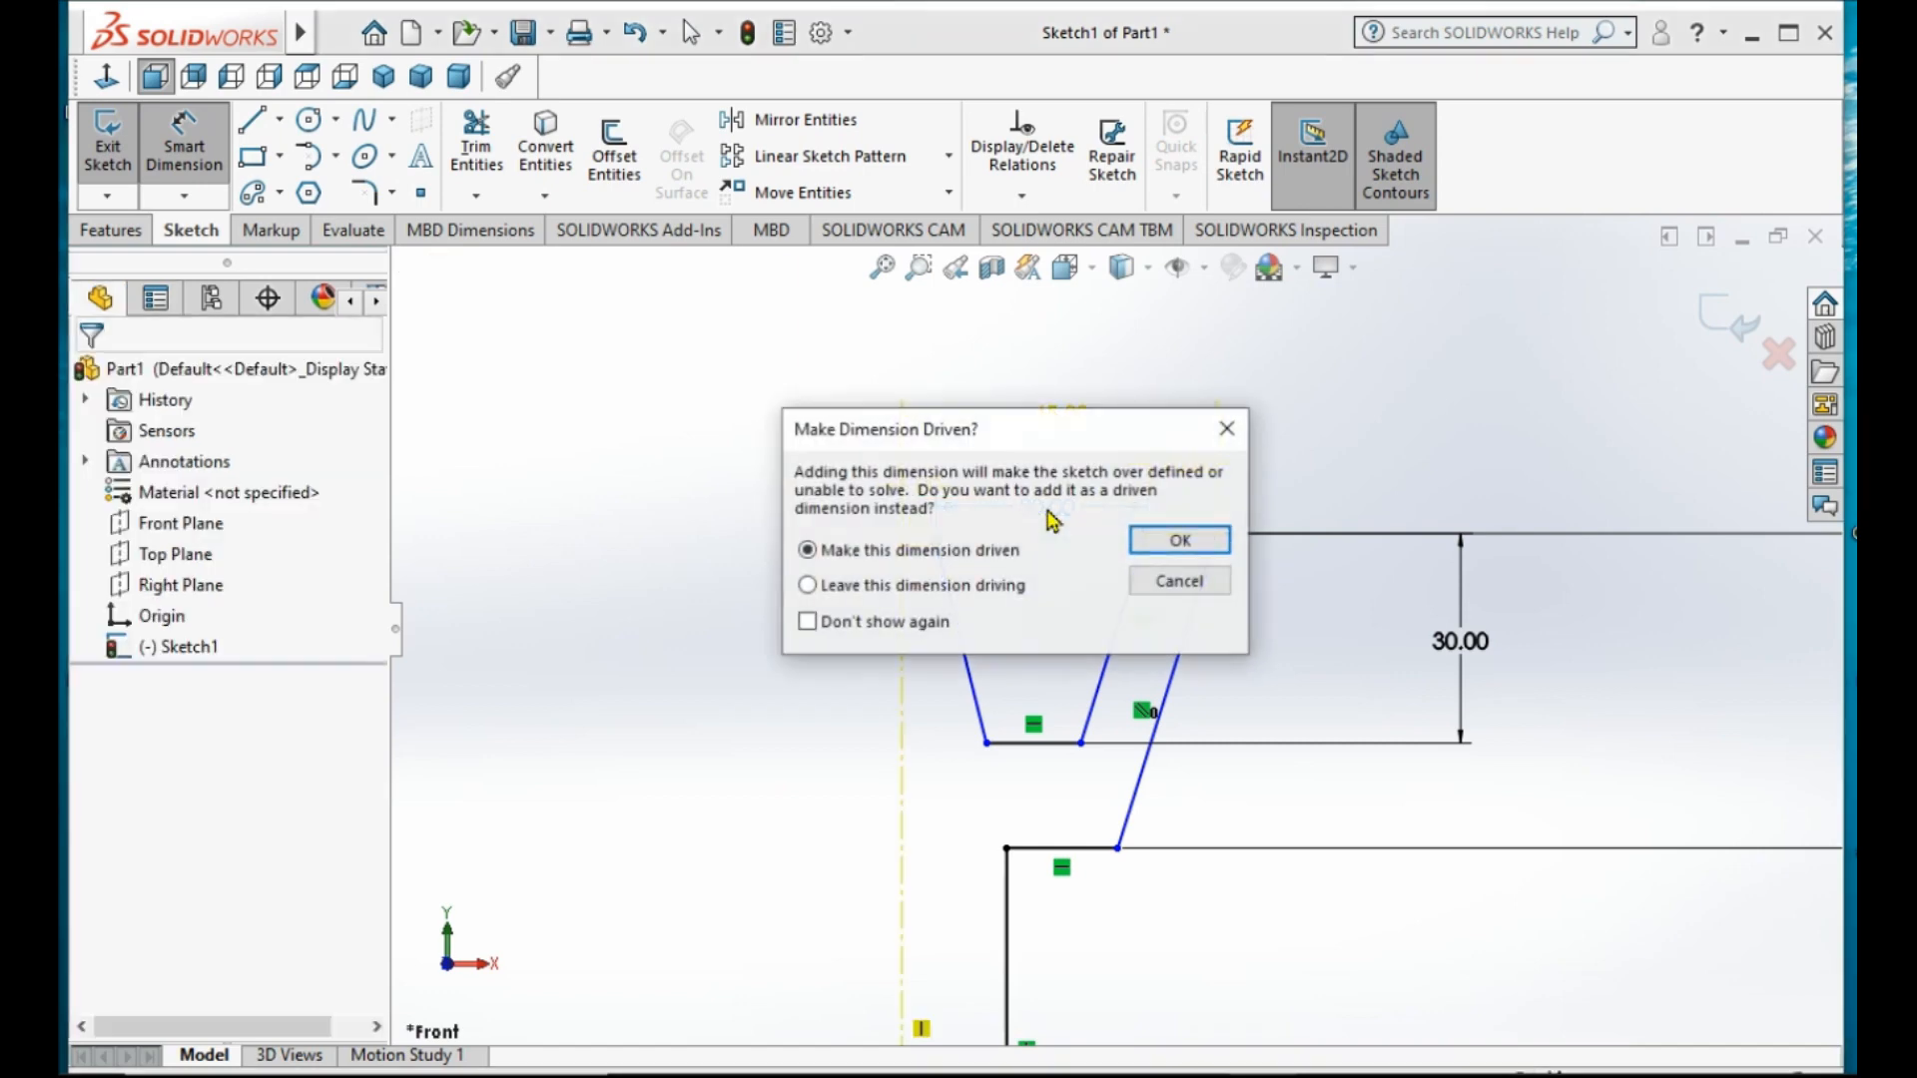
left_click(1211, 540)
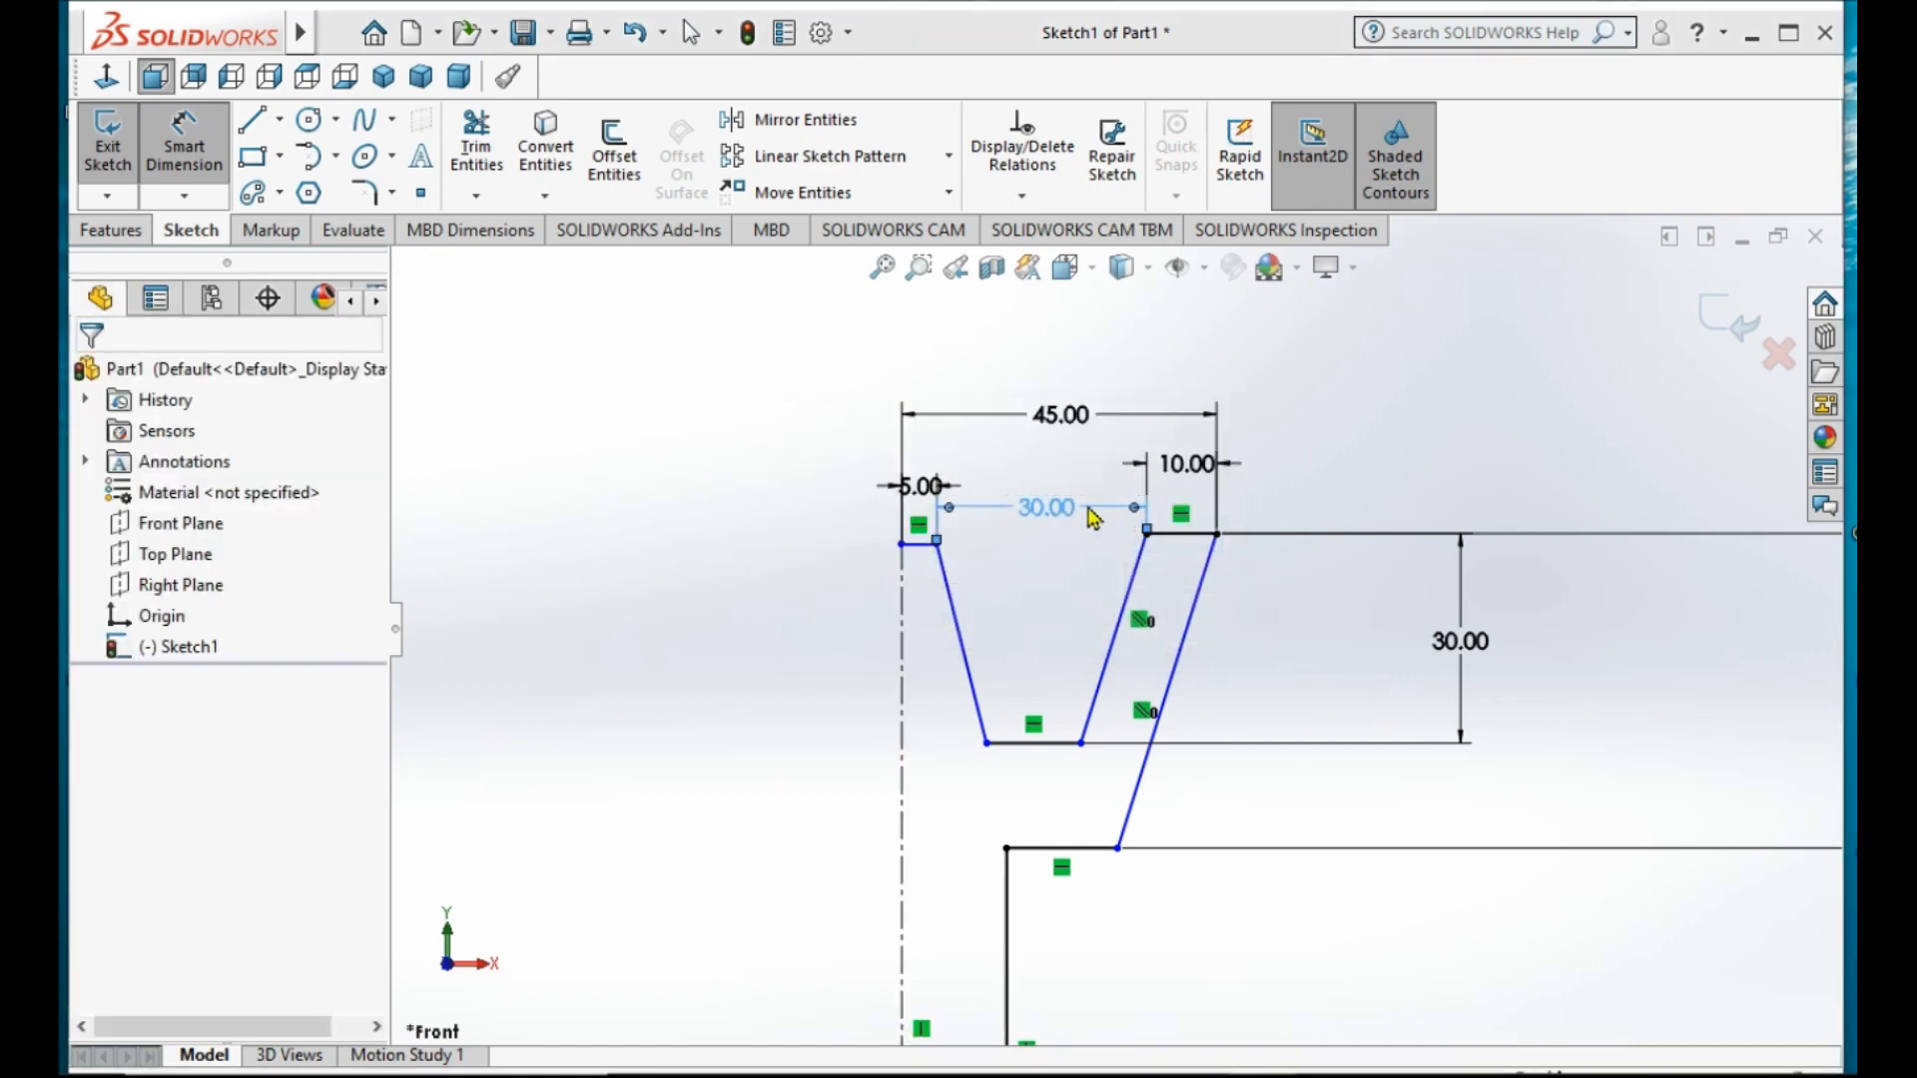
double_click(1093, 517)
left_click(1139, 544)
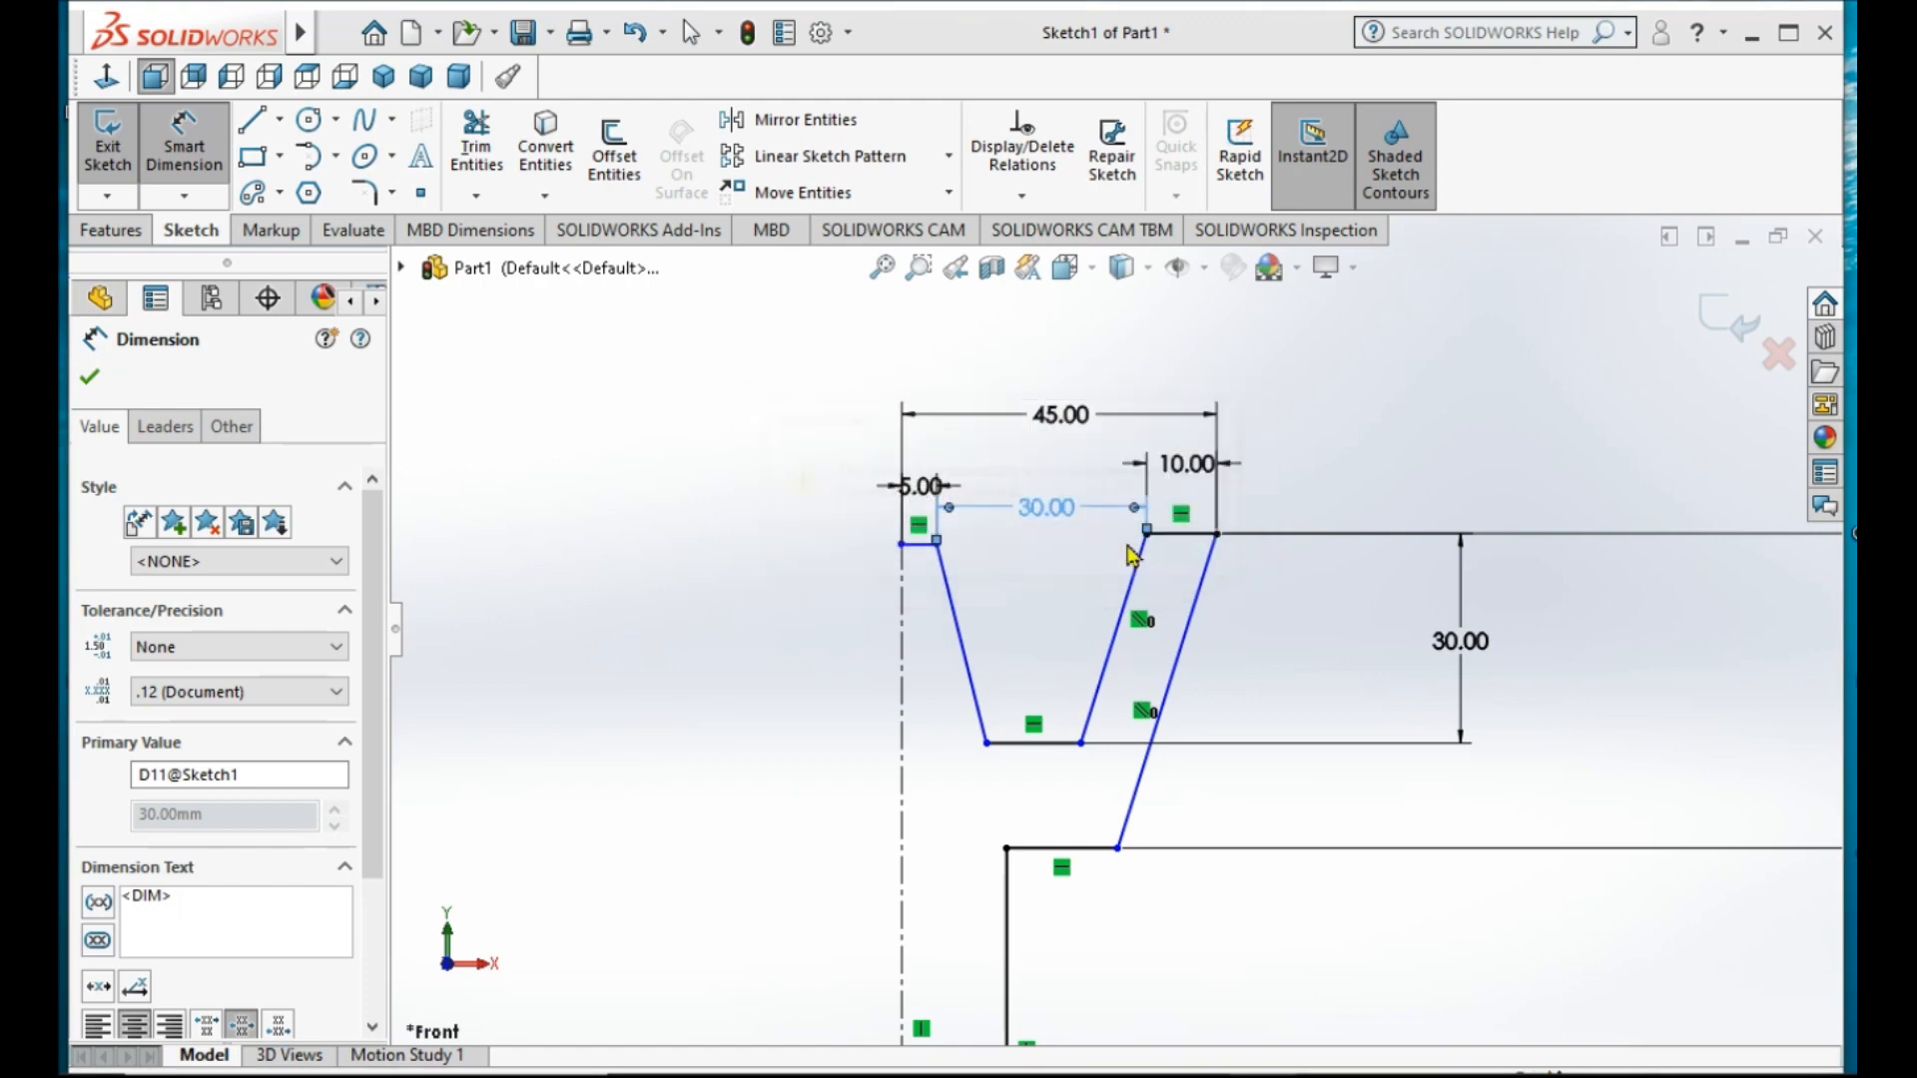
key("Delete")
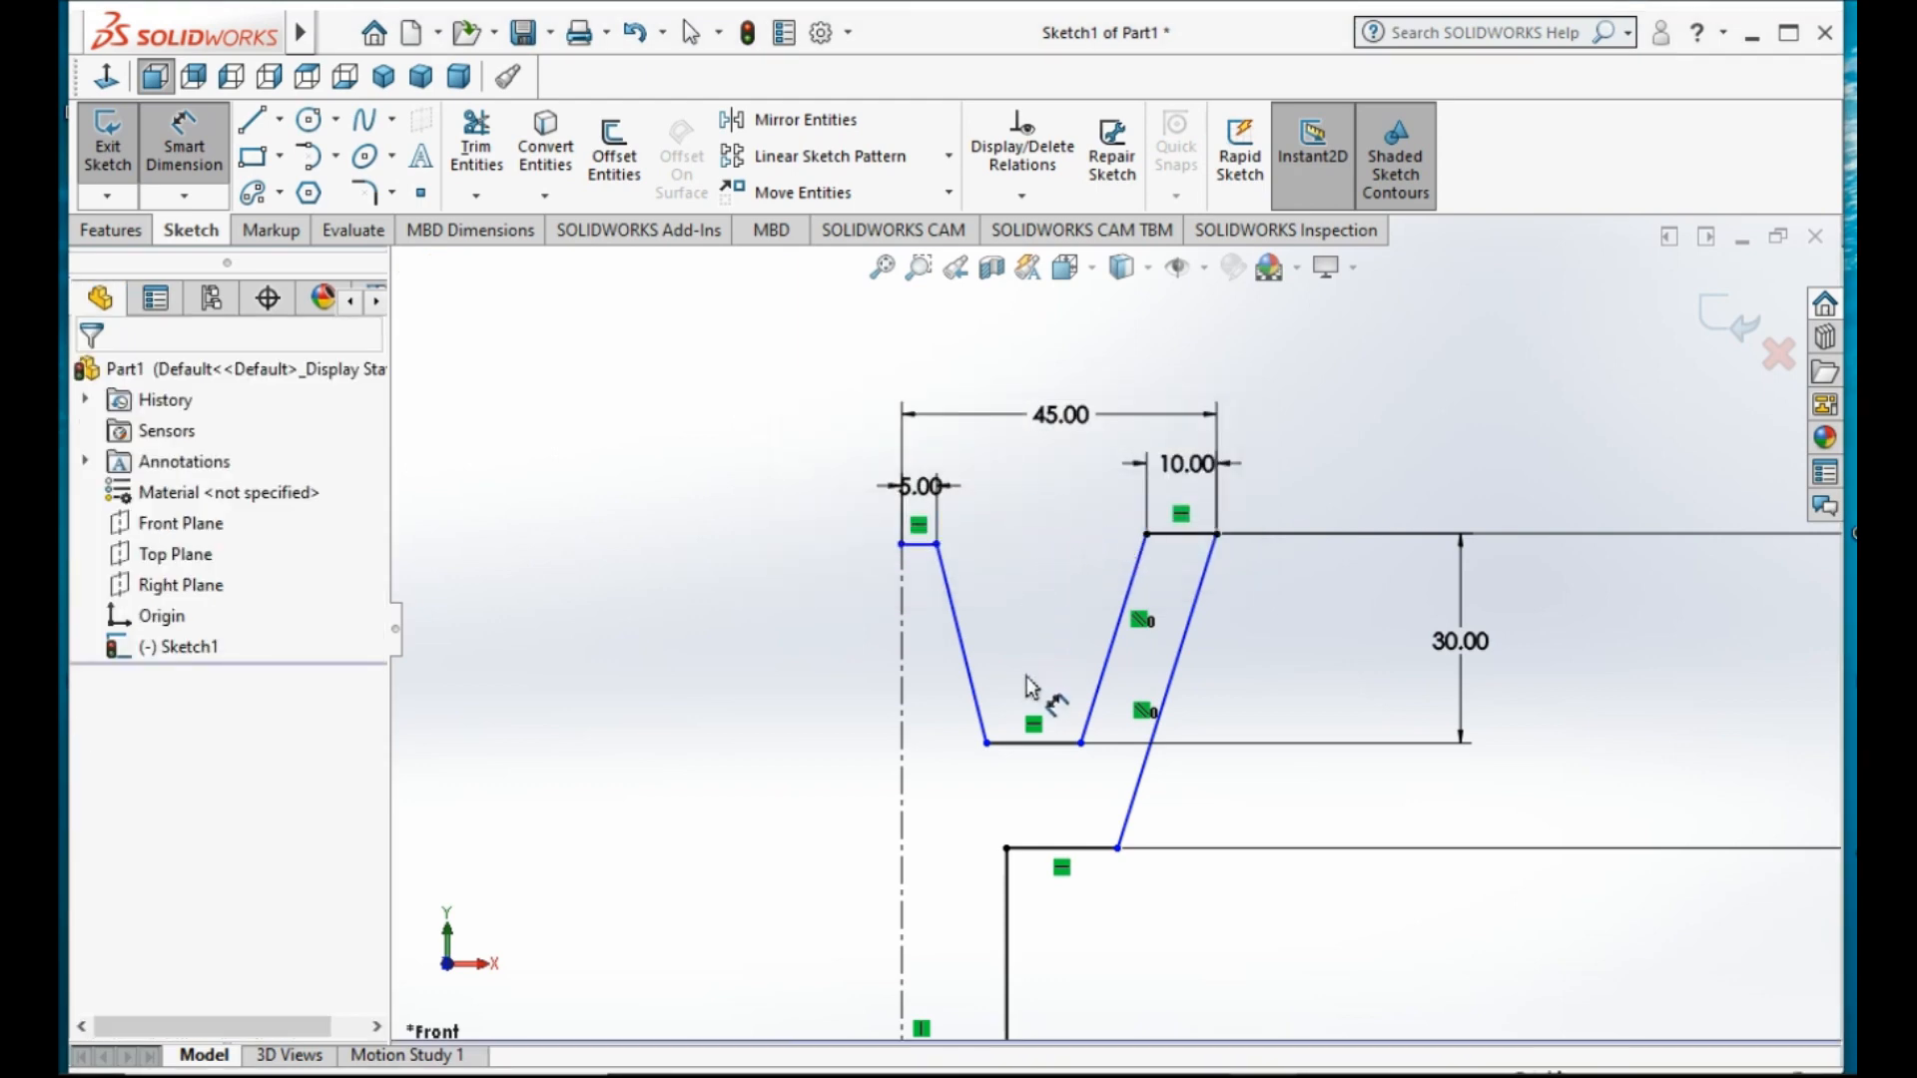
- Draw a short vertical centerline upward from each end of the V-groove's floor line
left_click(281, 118)
left_click(318, 188)
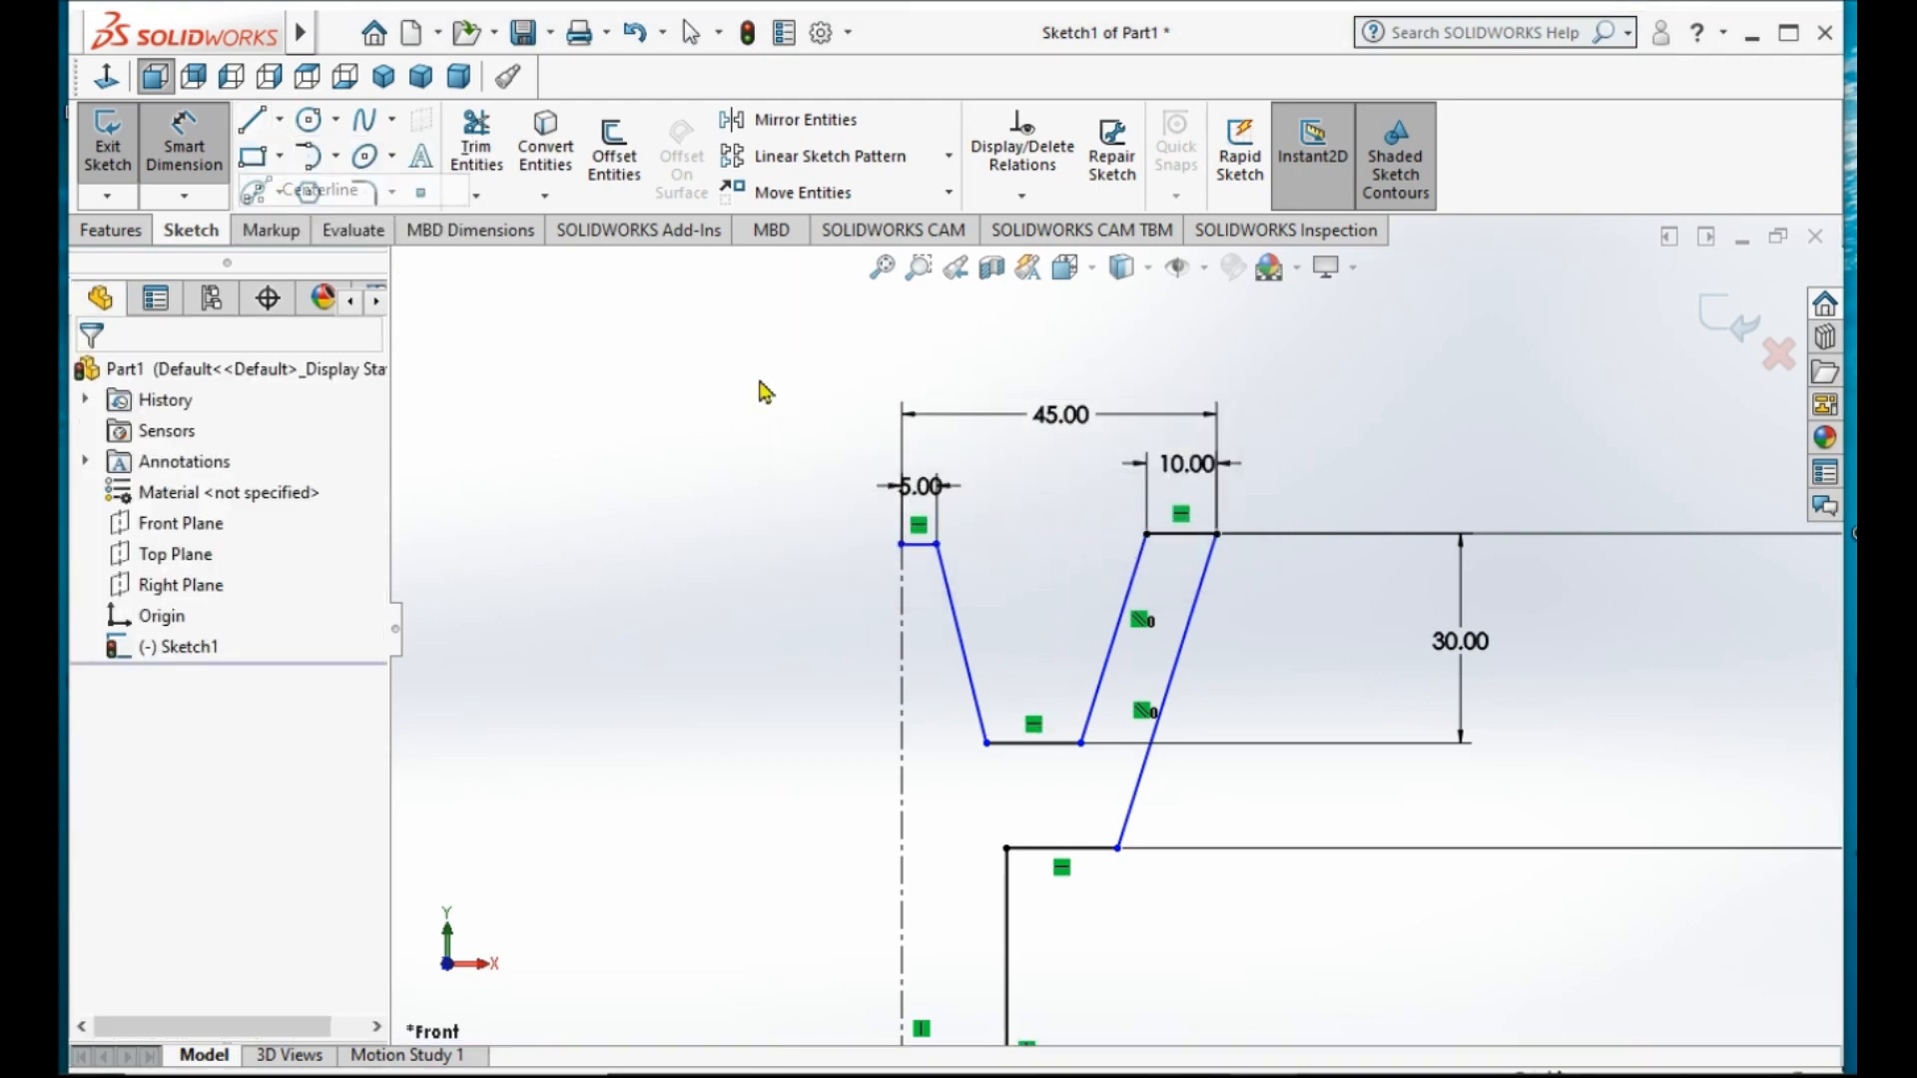
left_click_drag(1081, 743, 1081, 637)
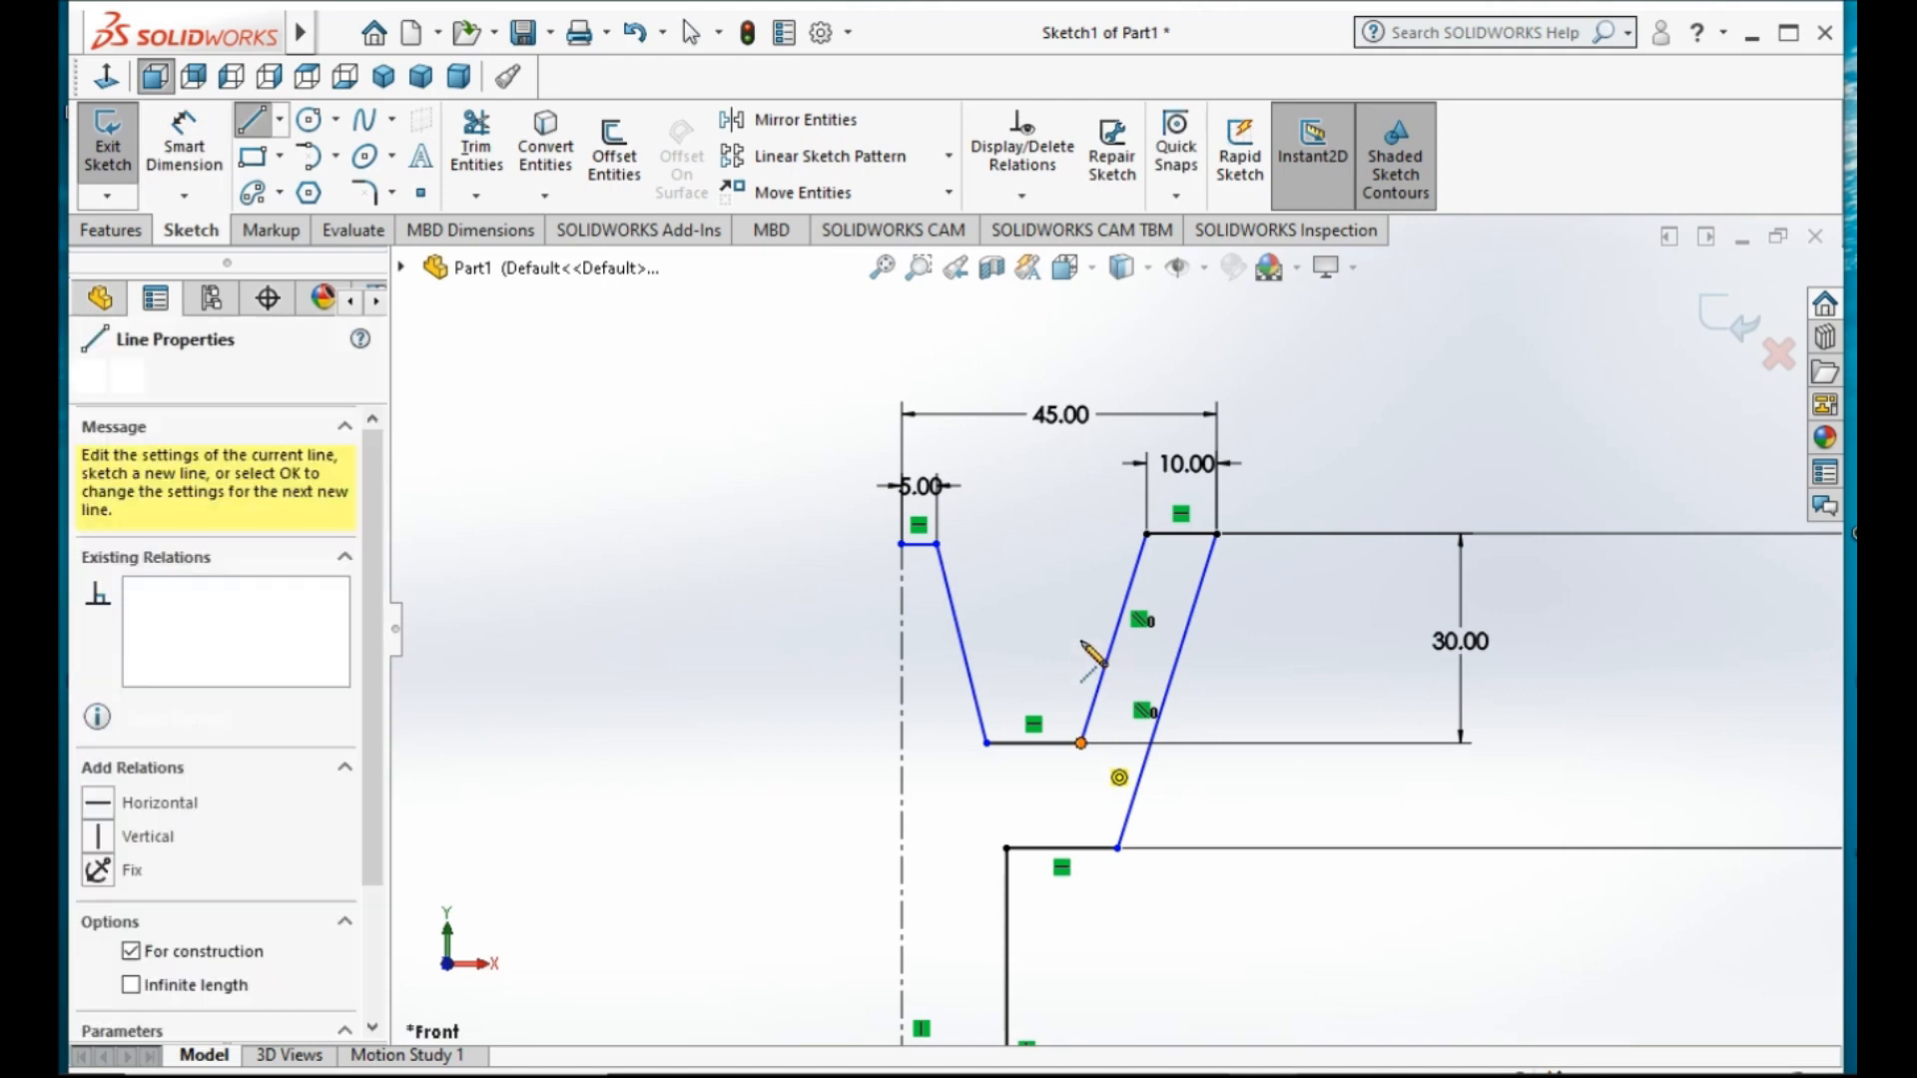
key("Escape")
key("Escape")
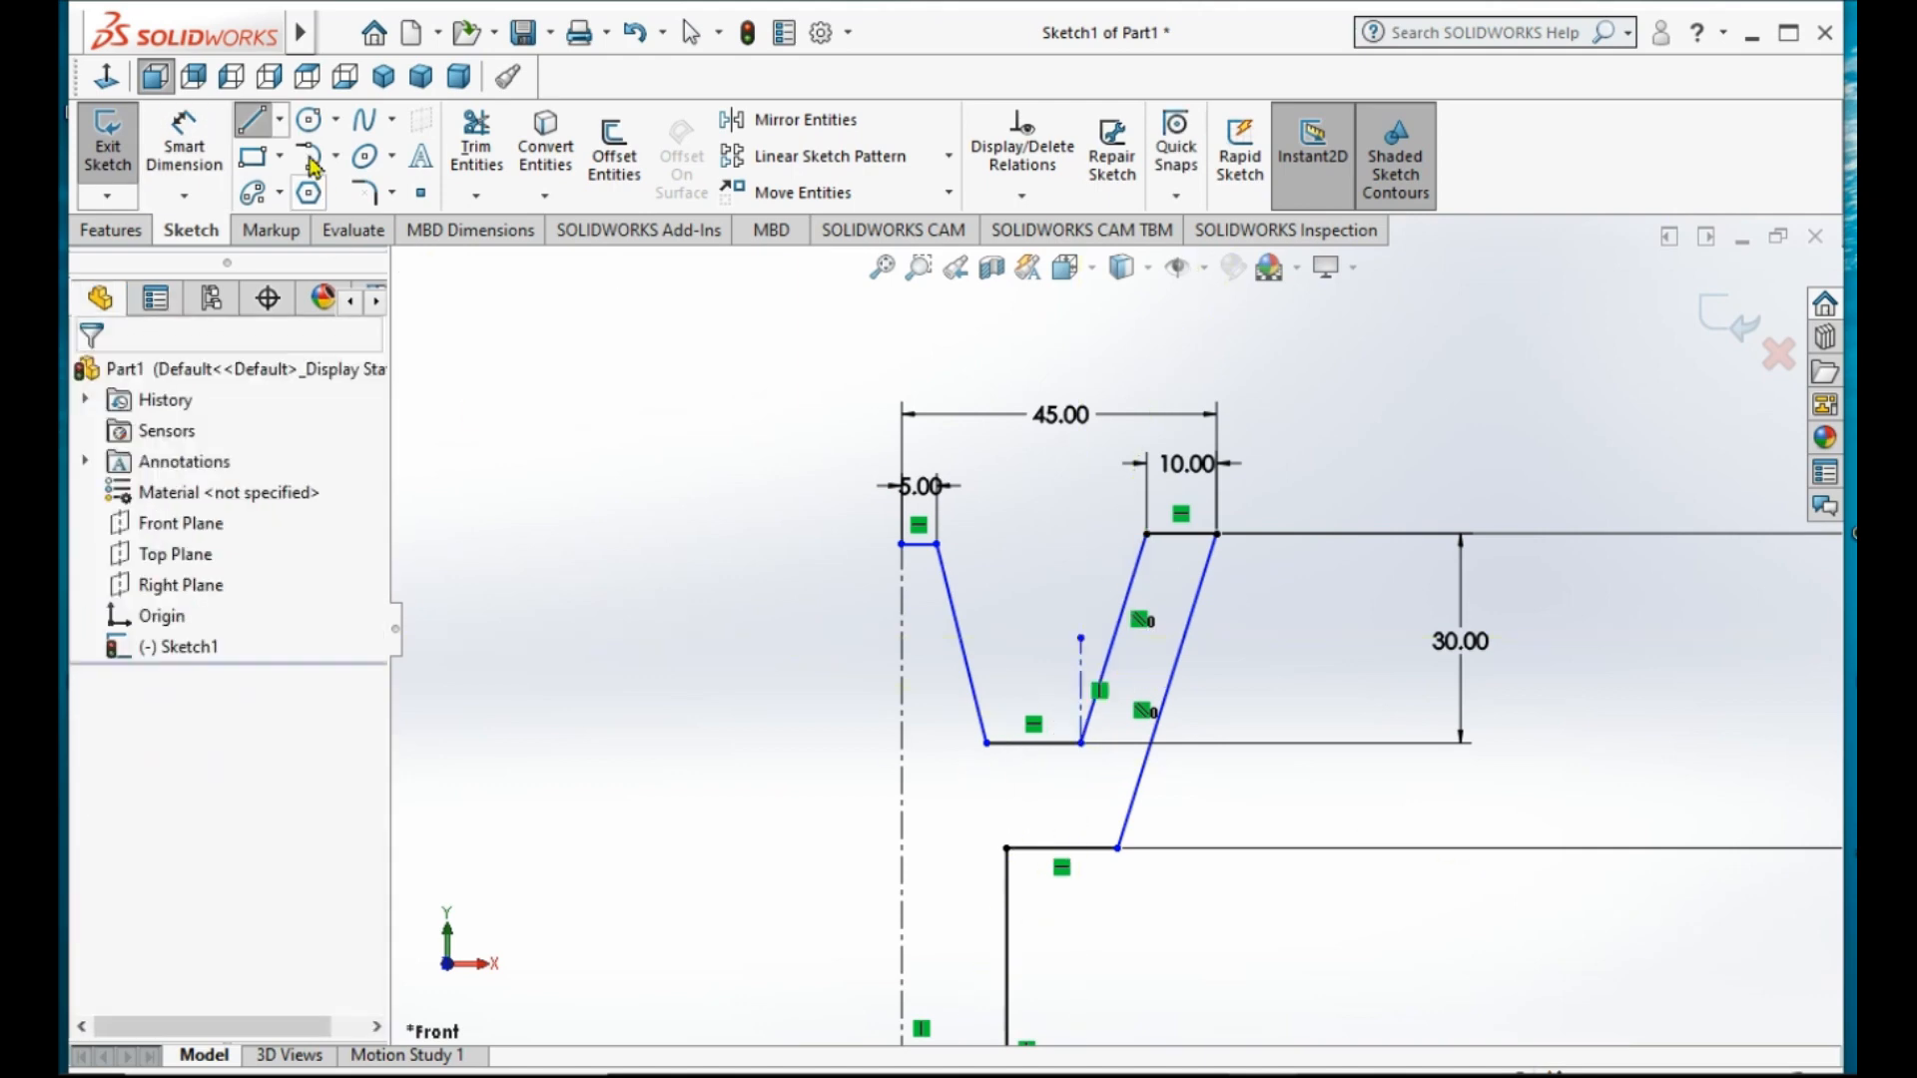
left_click(282, 121)
left_click(302, 188)
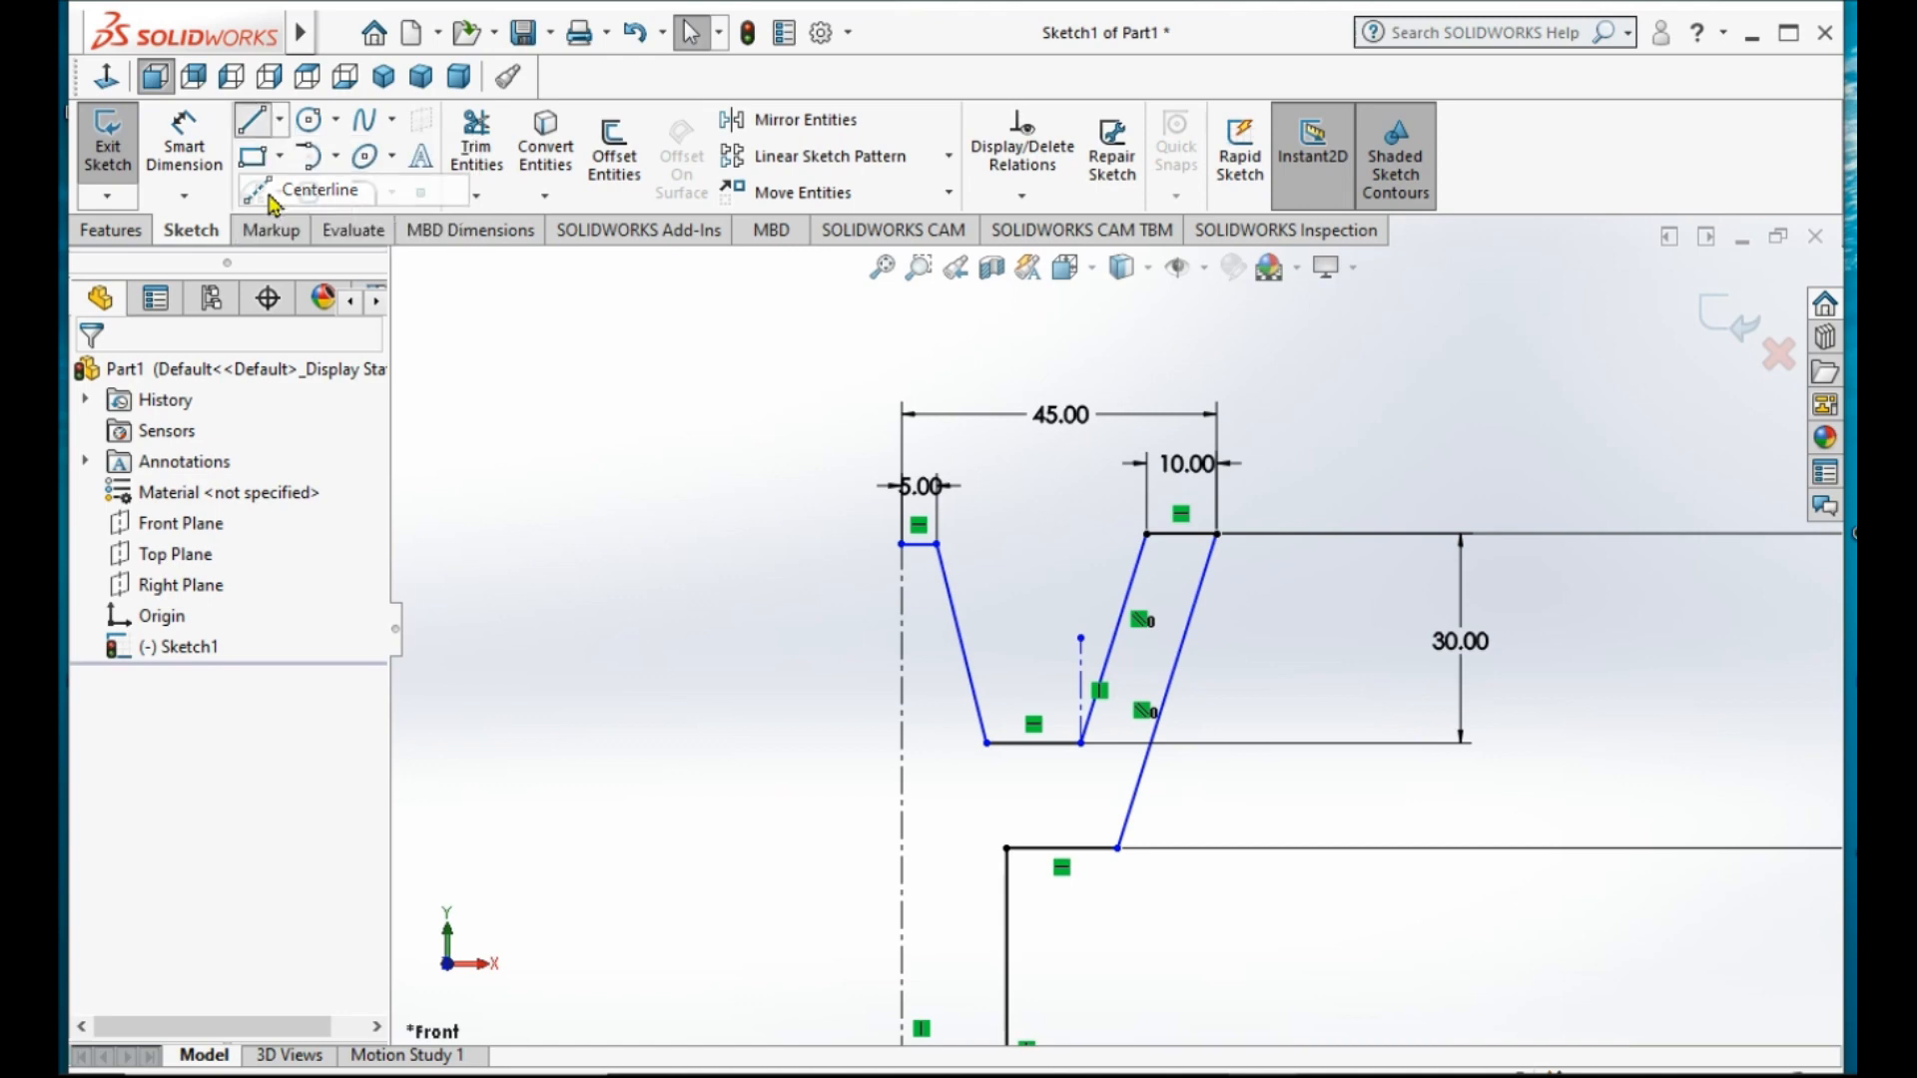
left_click(986, 742)
left_click(986, 637)
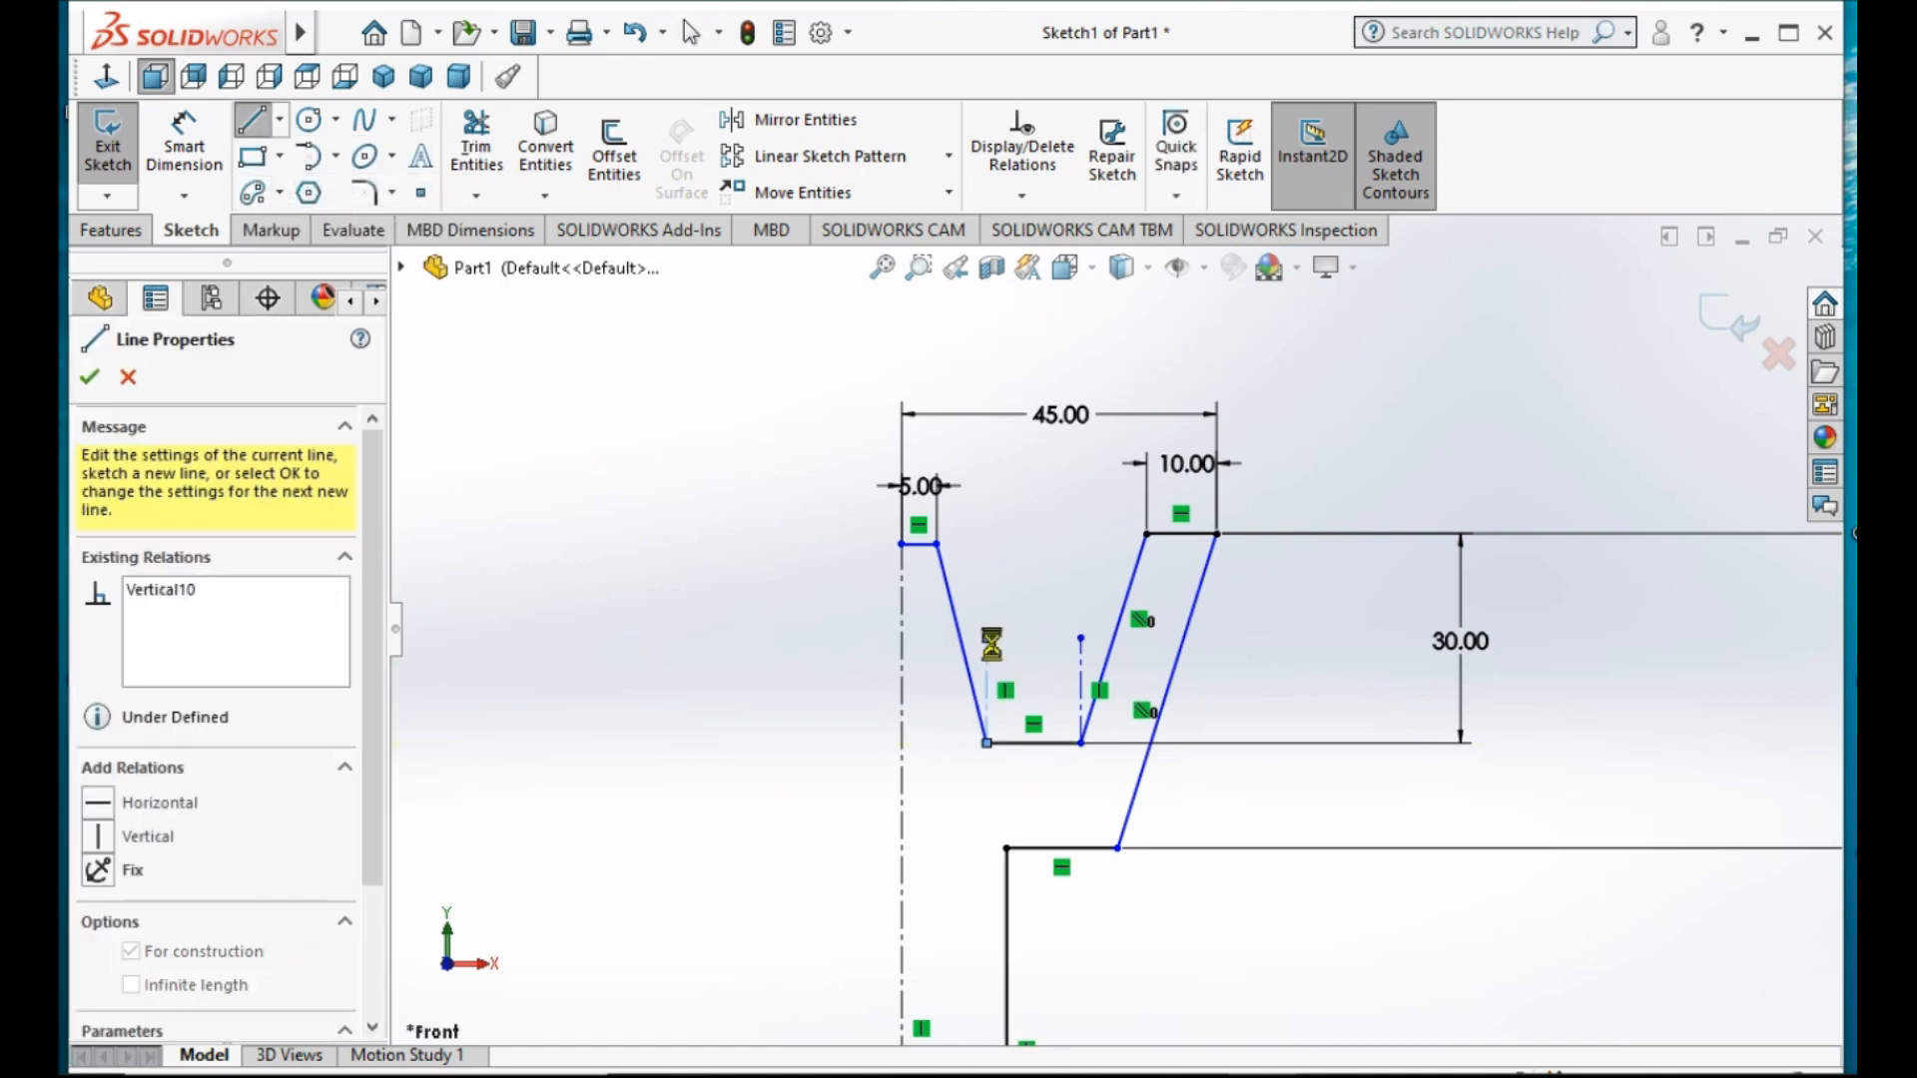
- Dimension the angle between the V-groove's outer flank and the vertical centerline at its foot as 20°
key("Escape")
key("Escape")
left_click(184, 140)
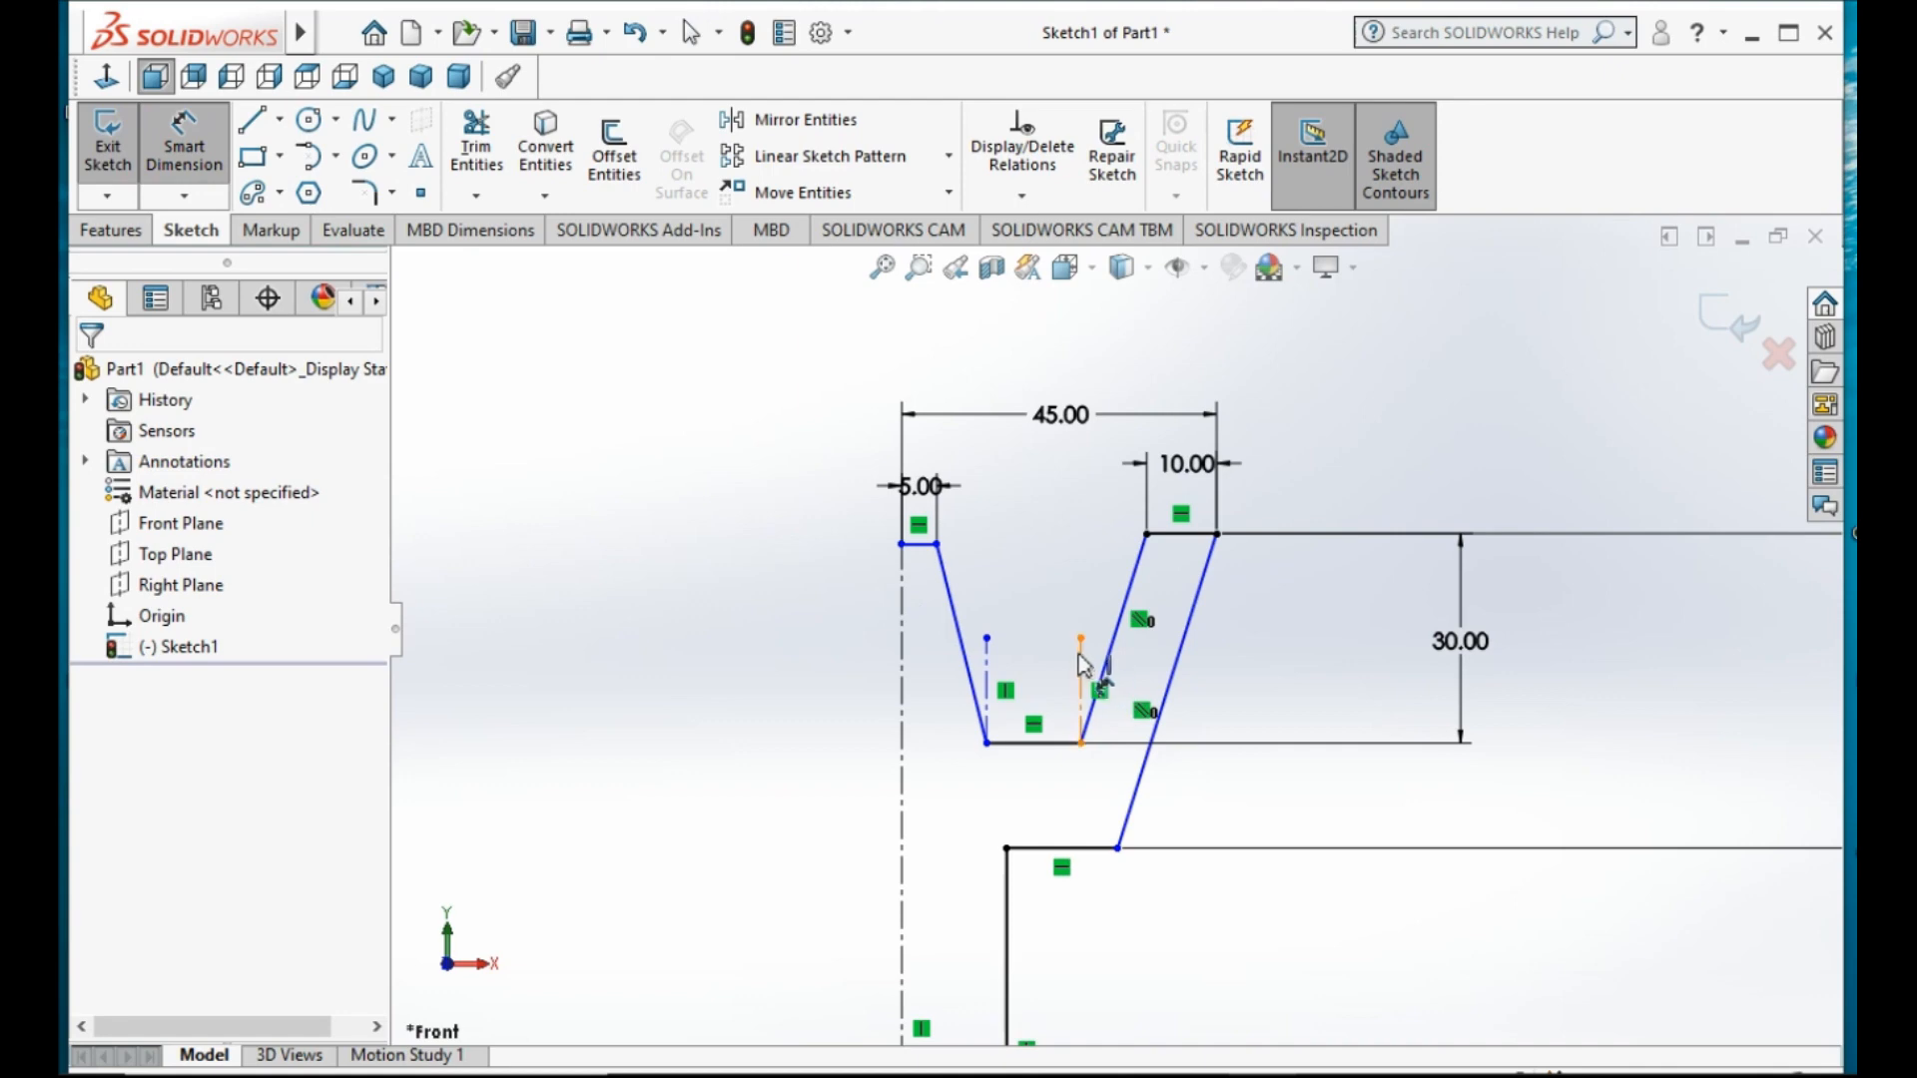
left_click(1108, 656)
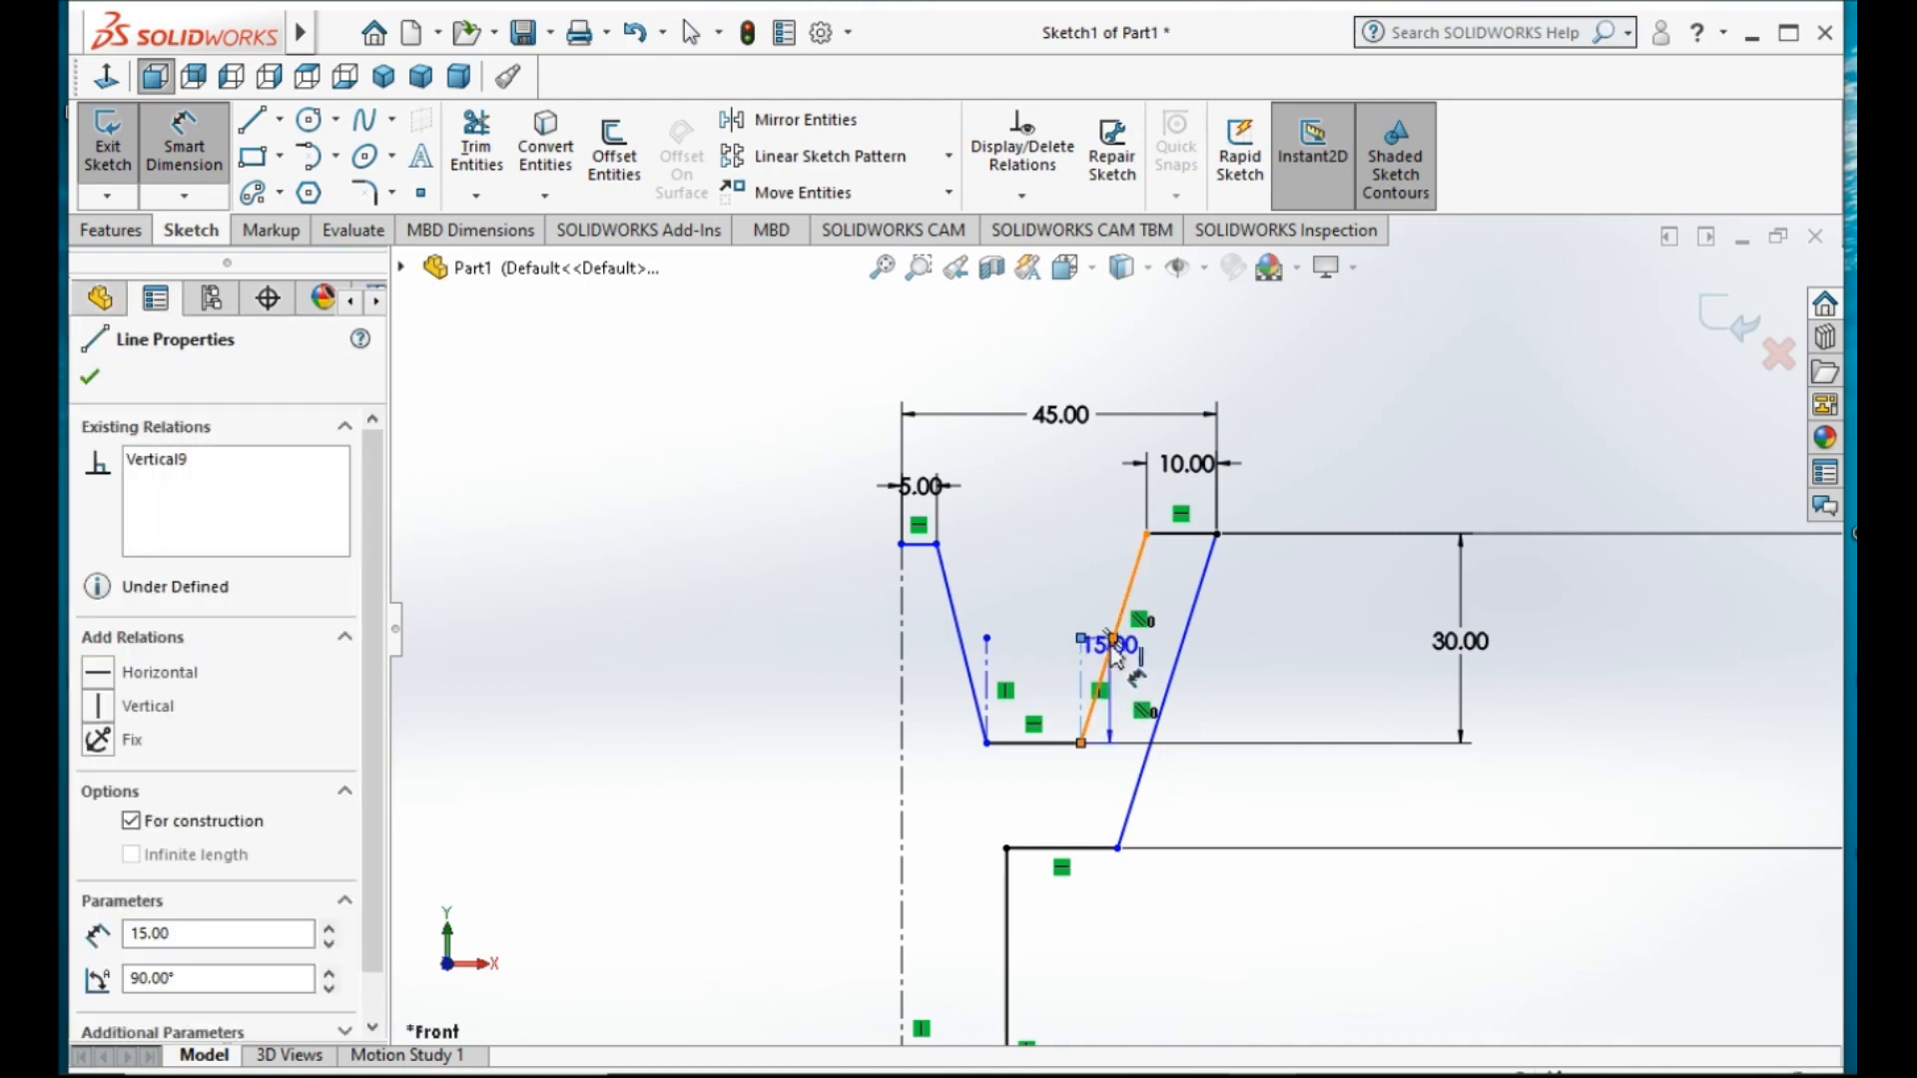
left_click(1109, 661)
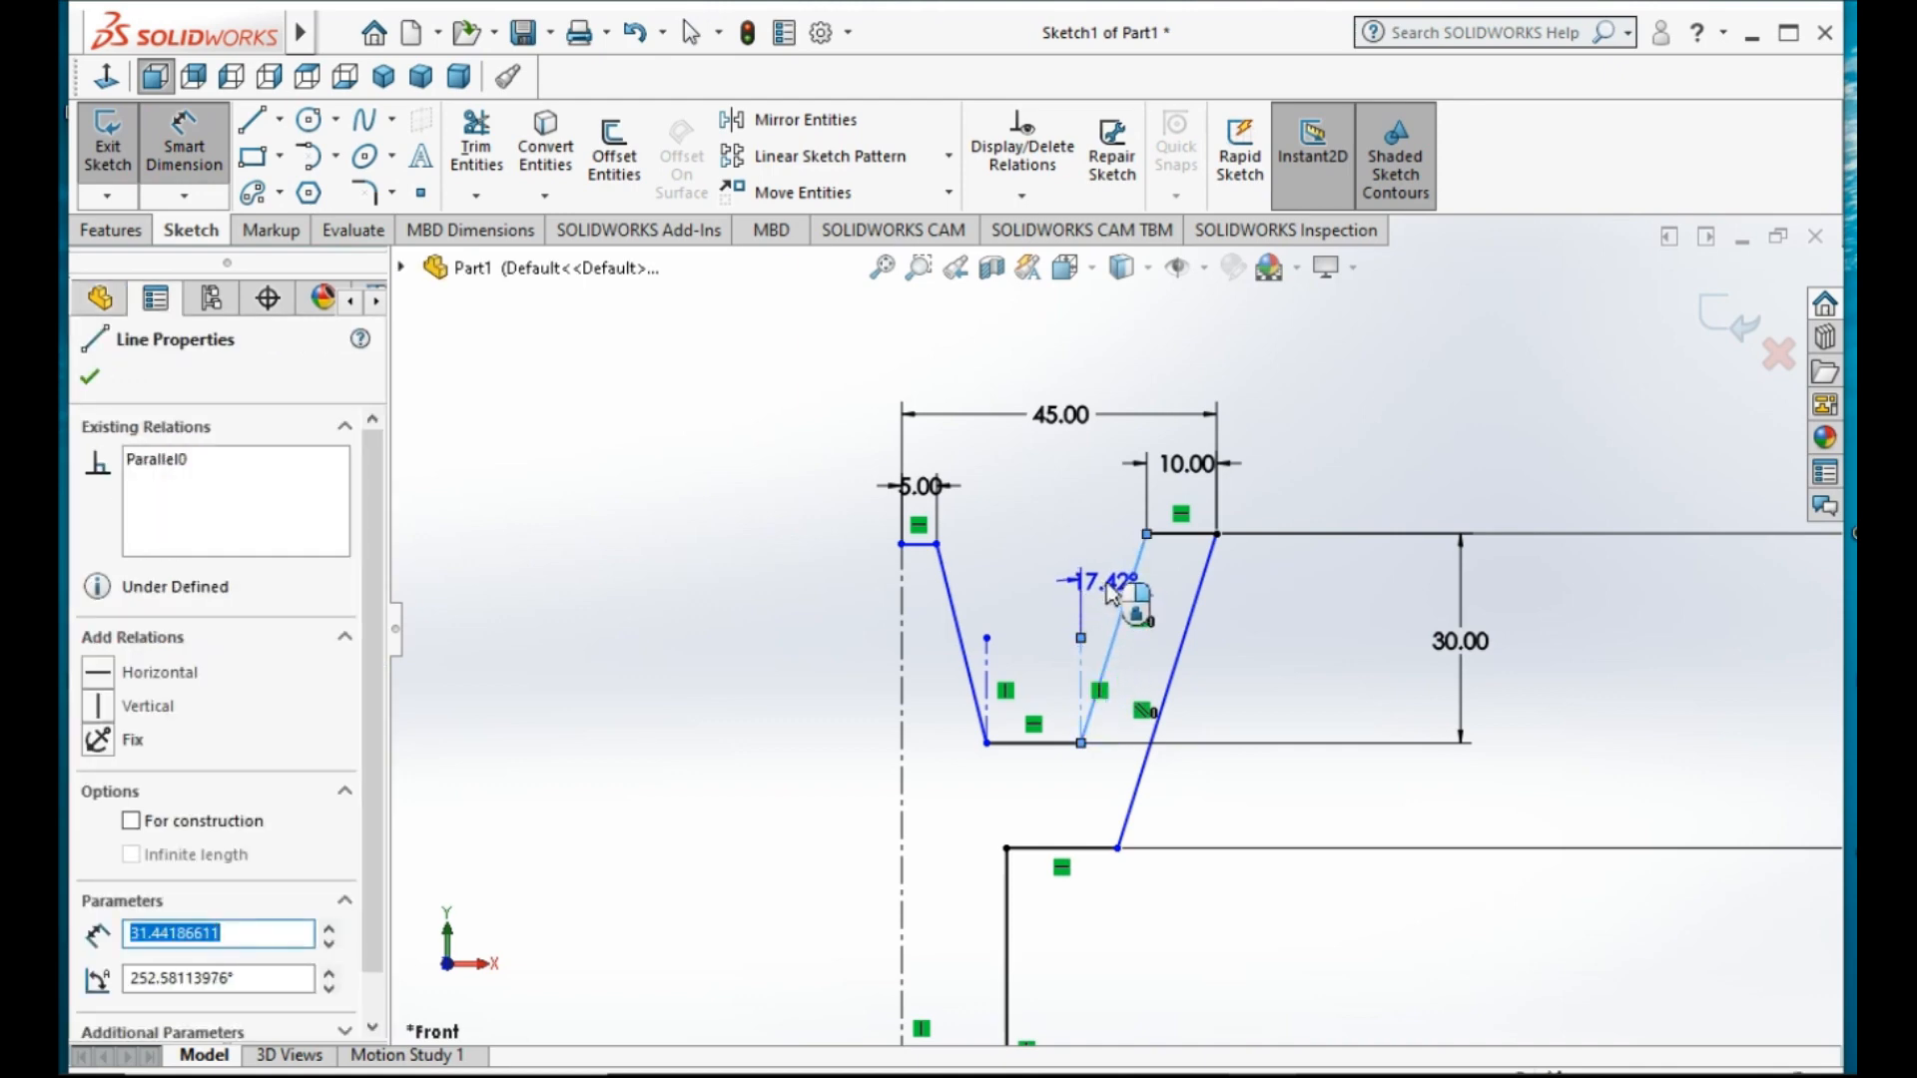
left_click(1111, 593)
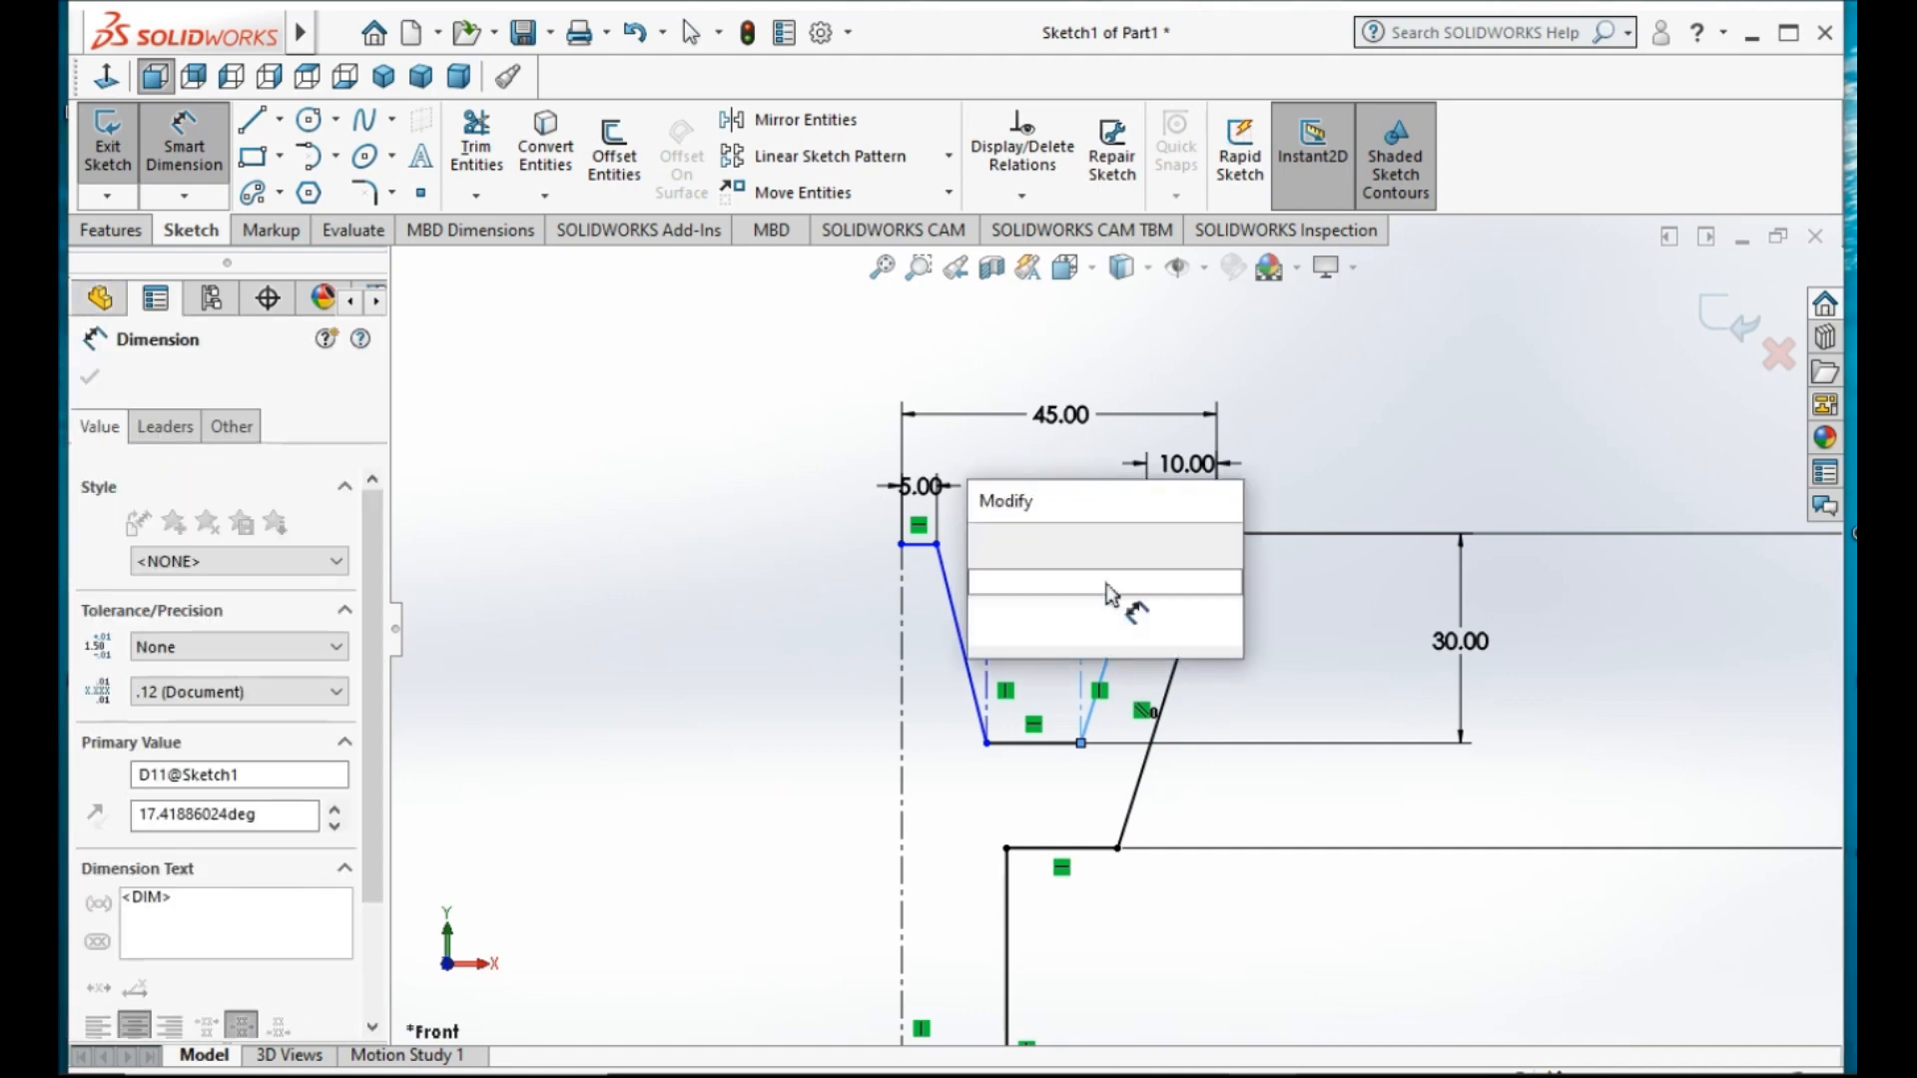
type("20")
key("Return")
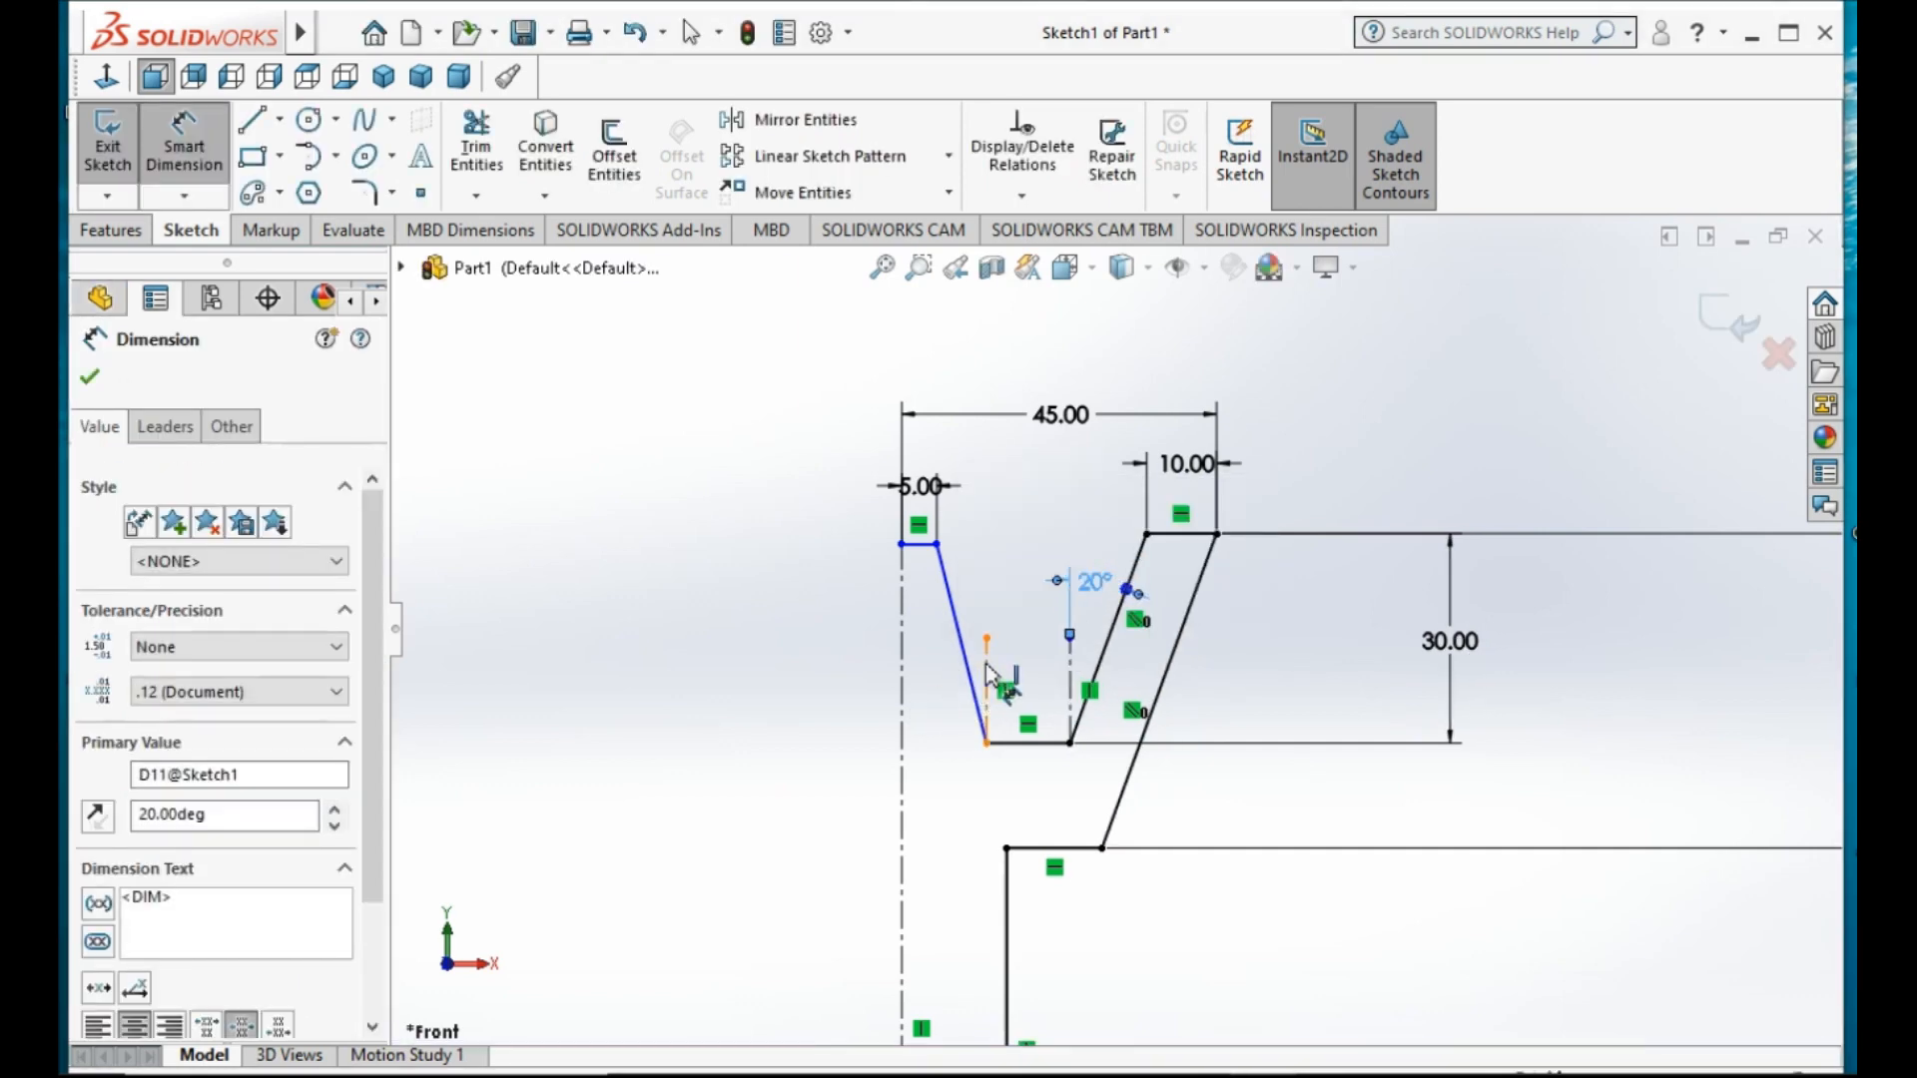
- Dimension the angle between the V-groove's inner flank and its adjacent short vertical centerline as 20°
left_click(953, 639)
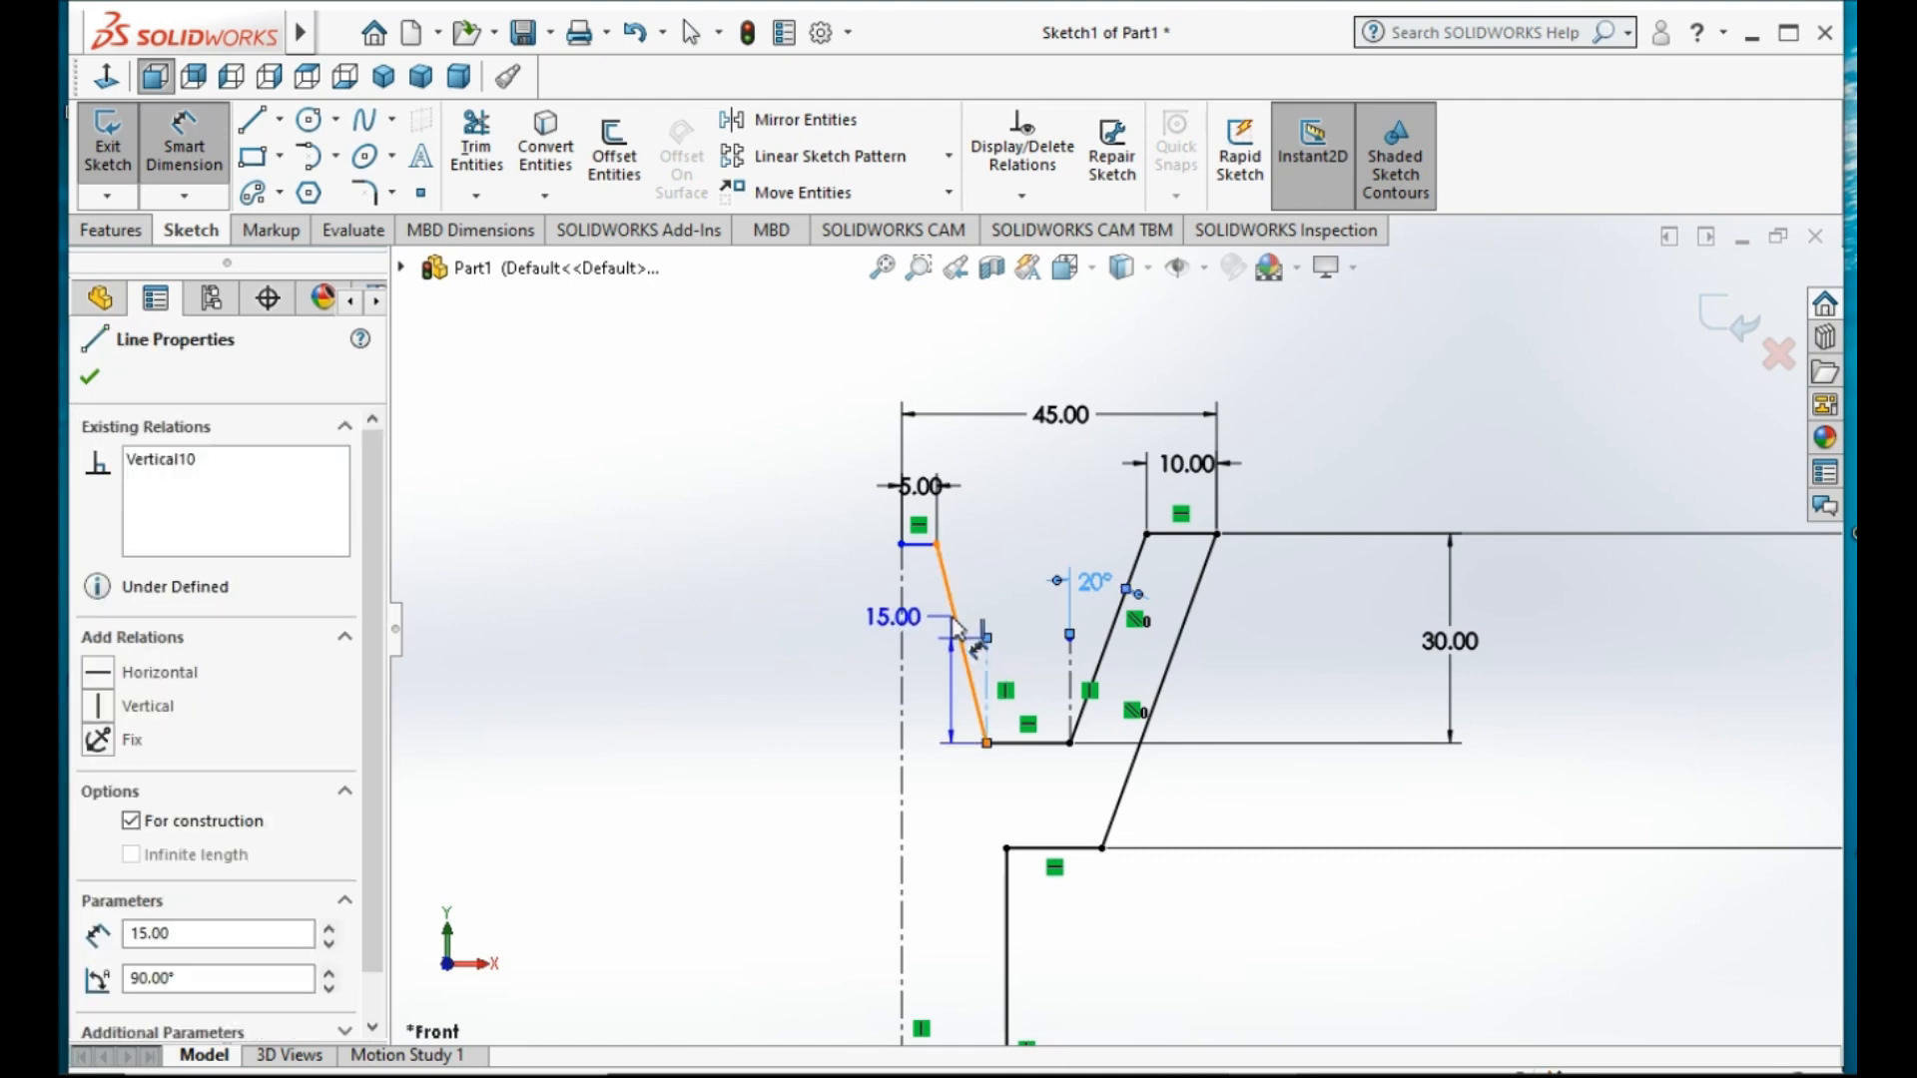
left_click(957, 629)
left_click(979, 593)
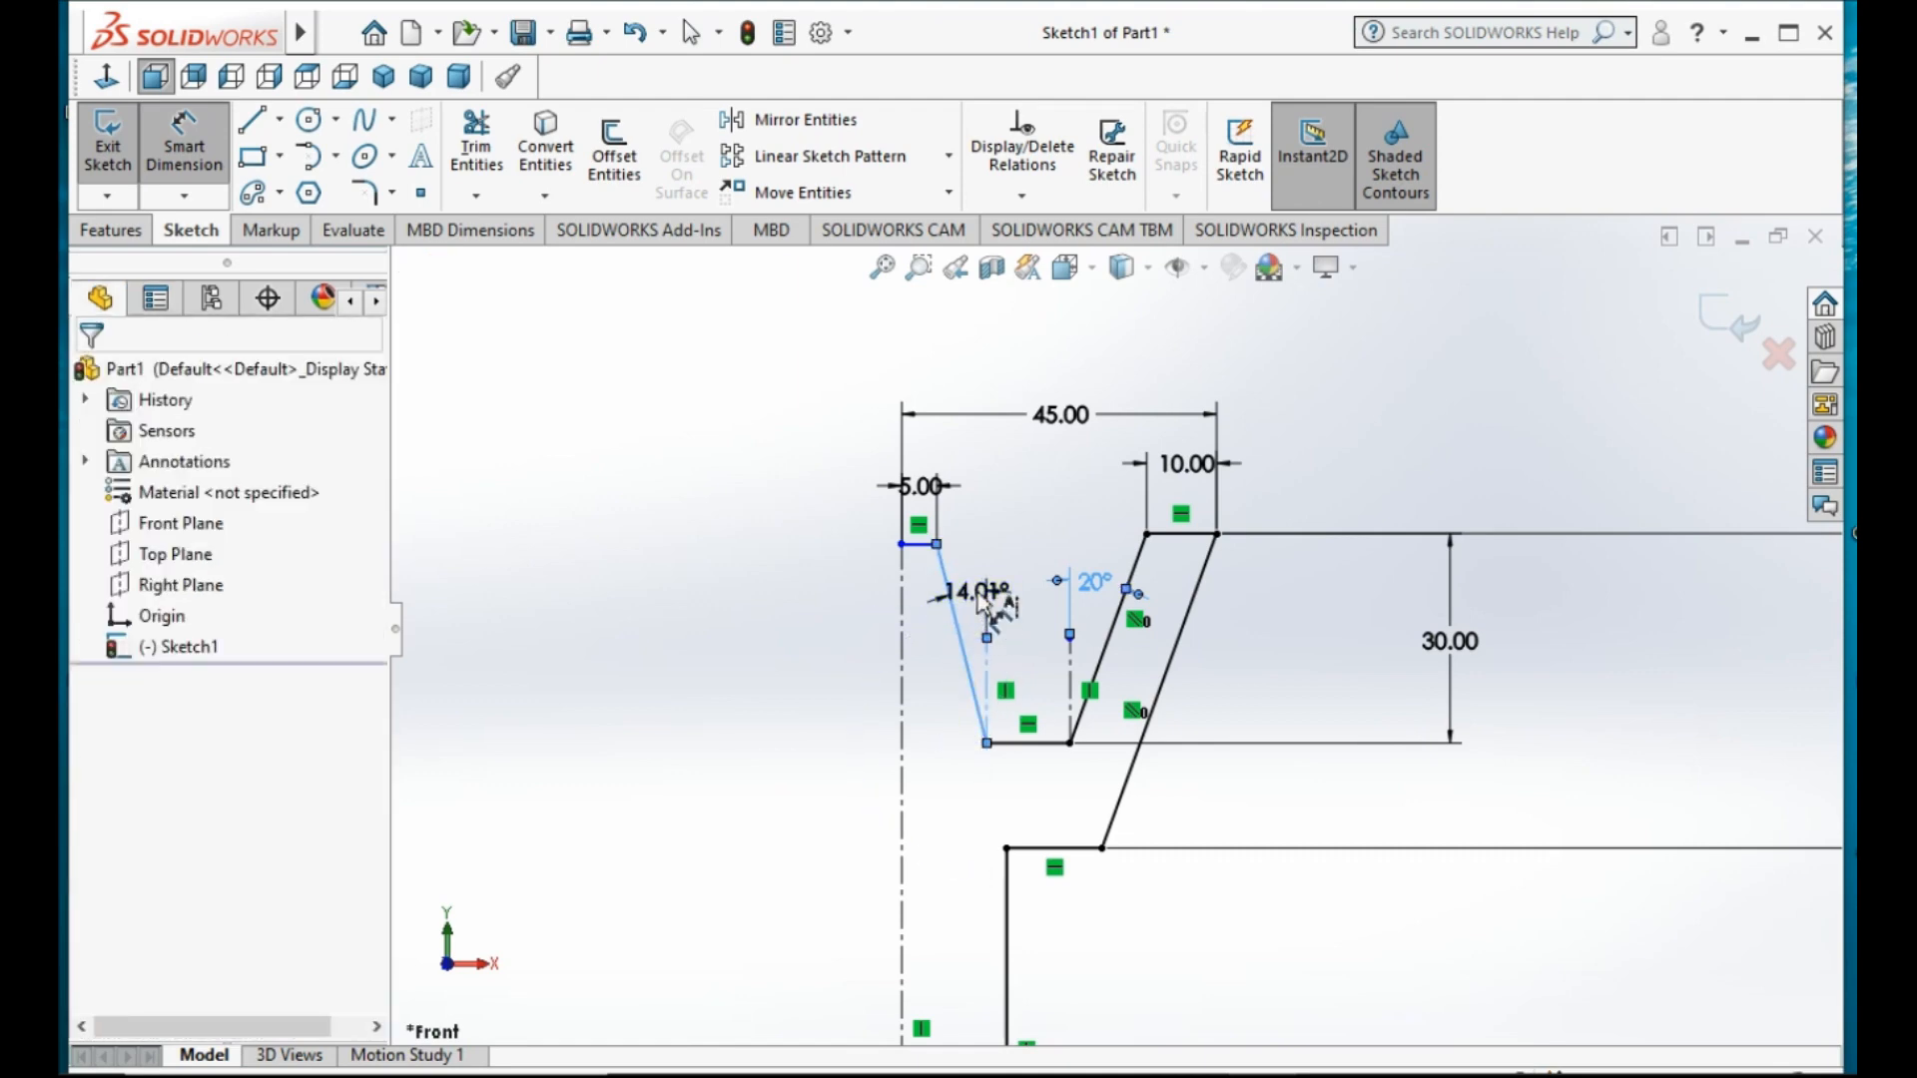
type("20")
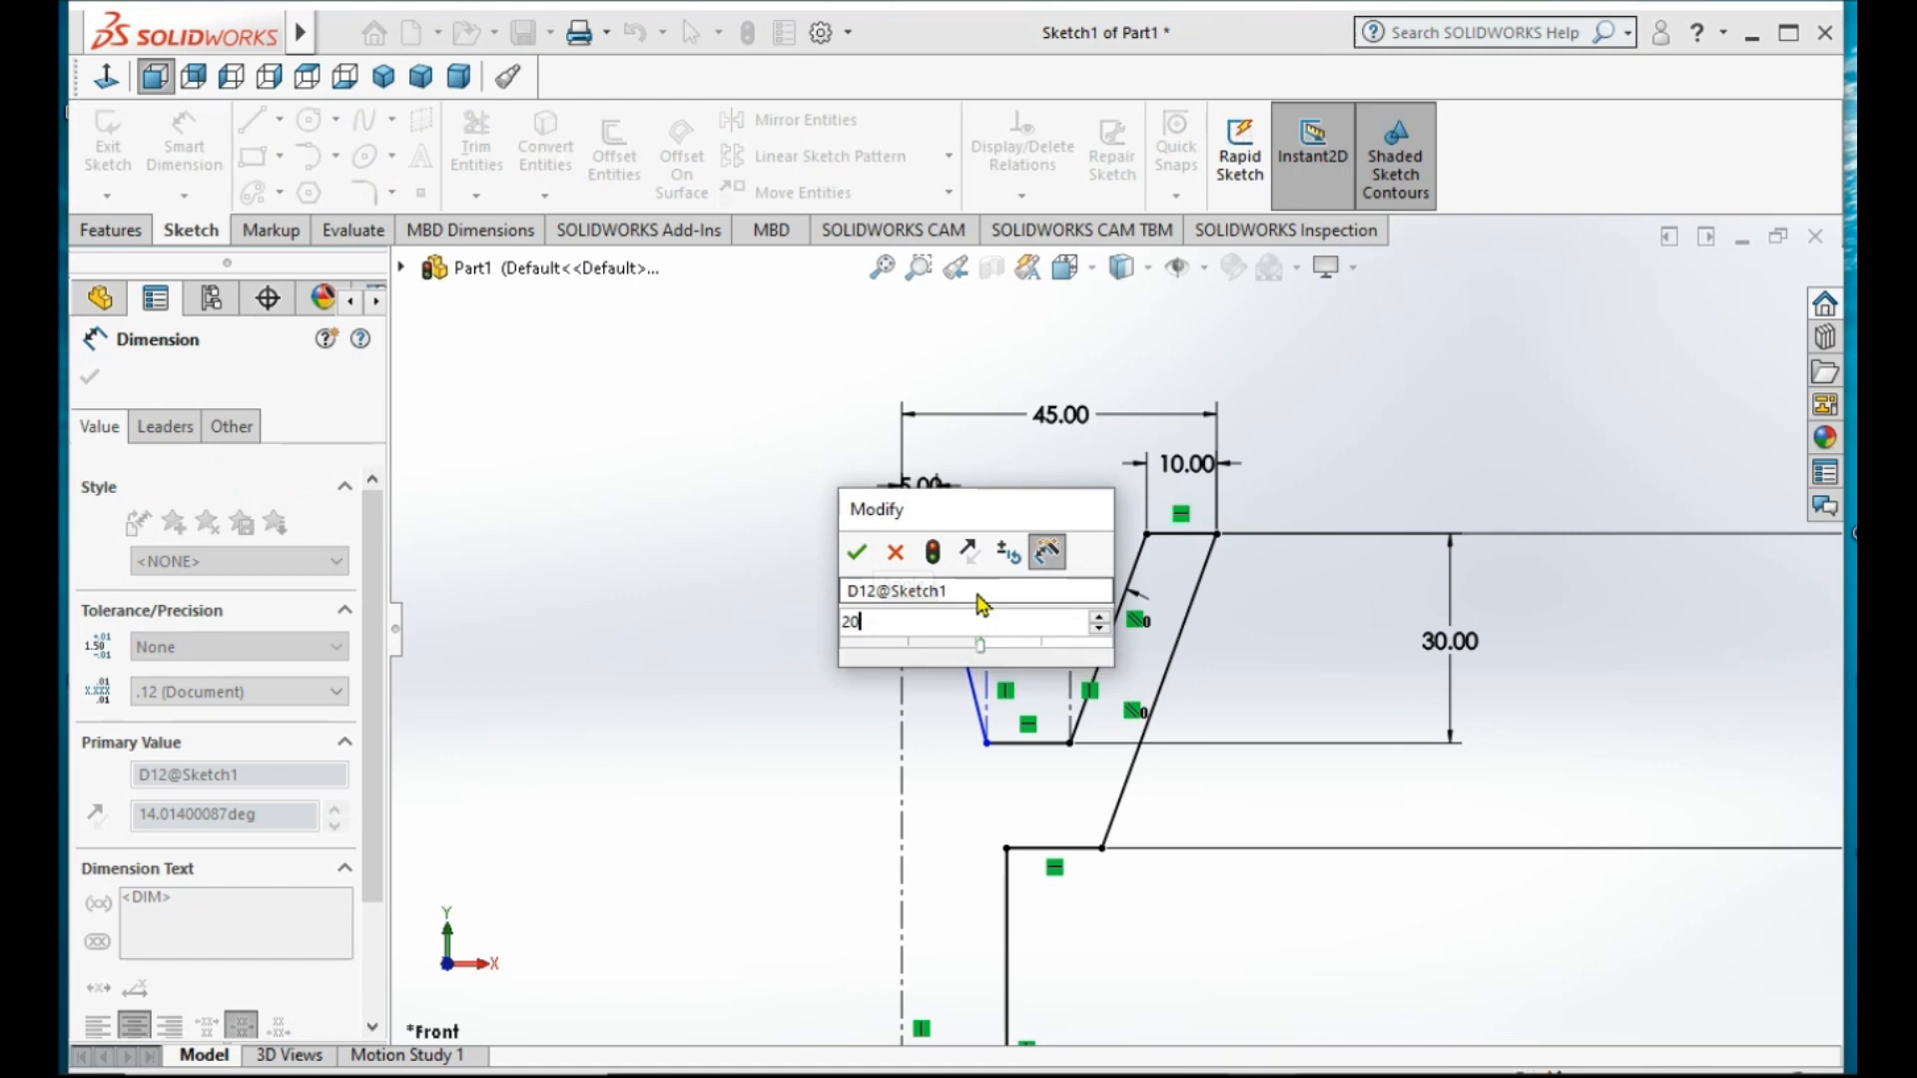
key("Return")
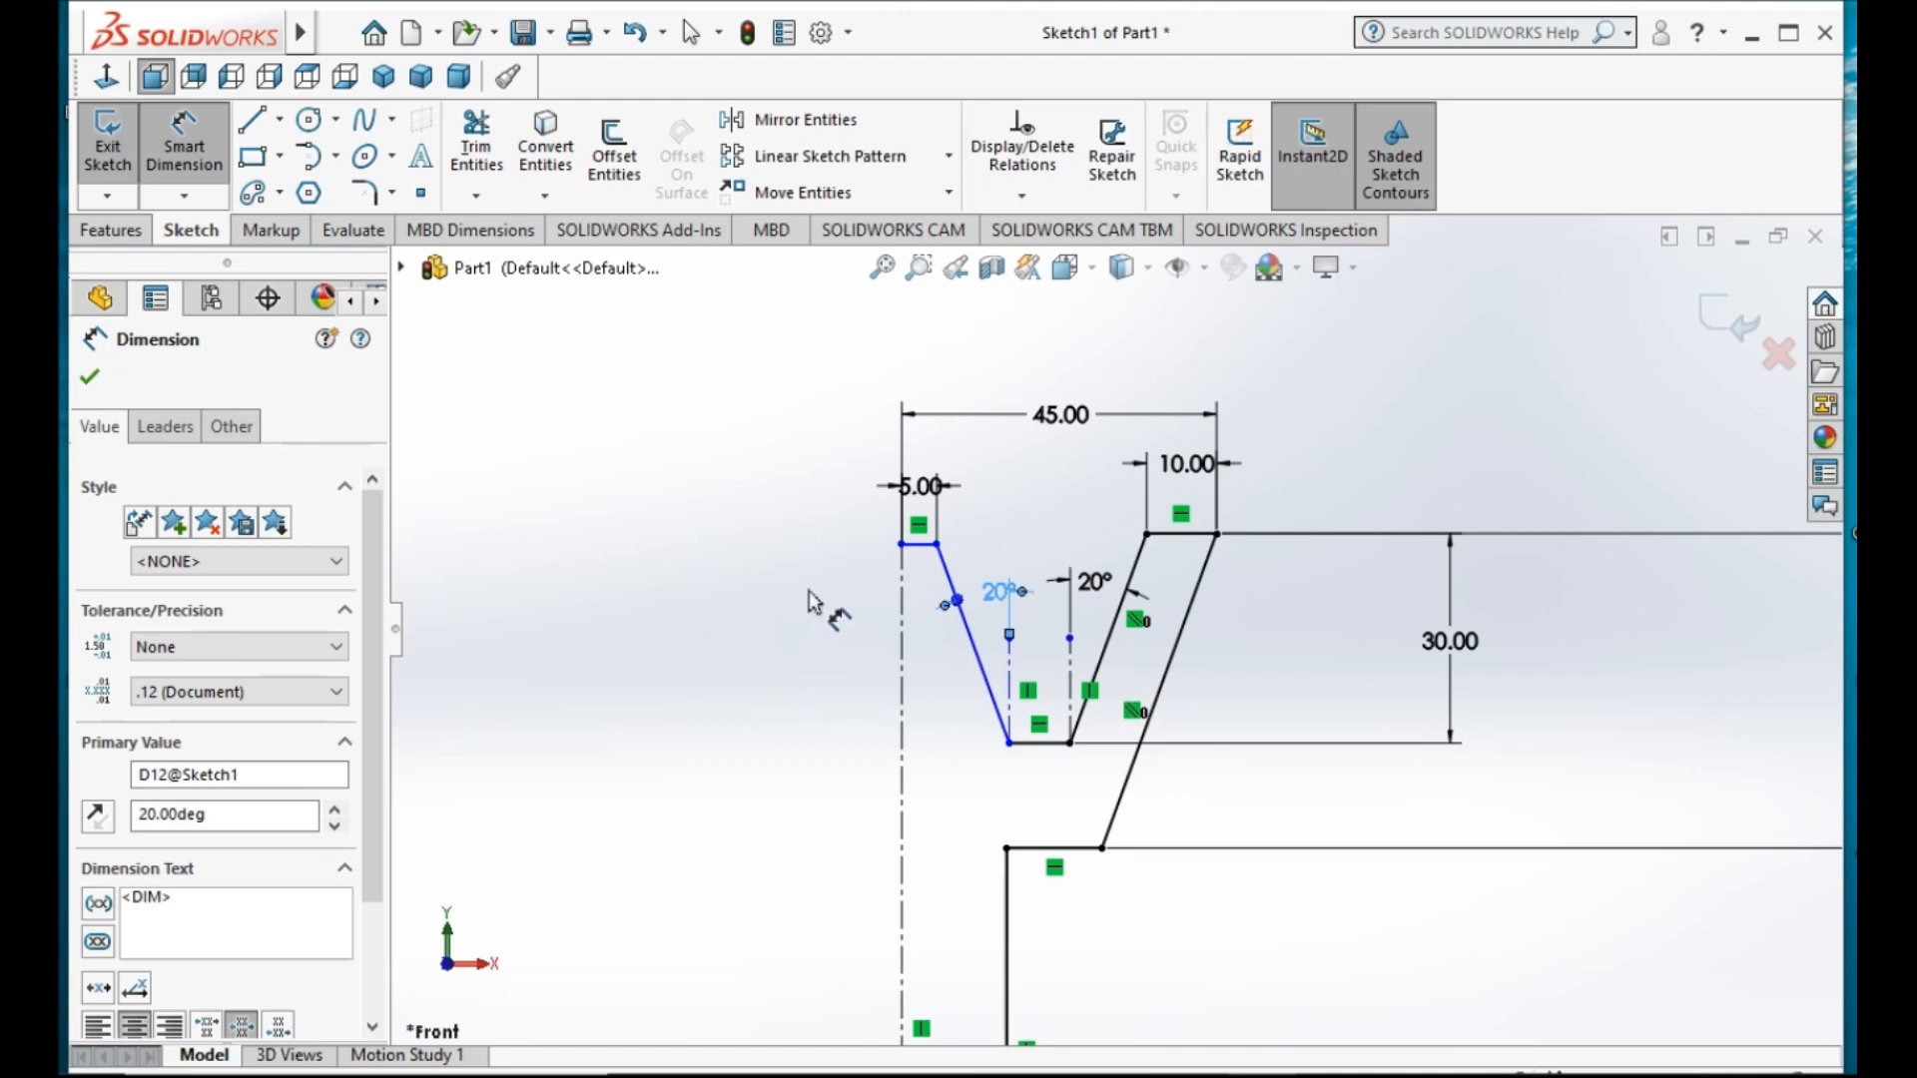
- Make the short top line at the main centerline collinear with the top line of the outer rim flange
left_click(944, 546)
left_click(1181, 534, "ctrl")
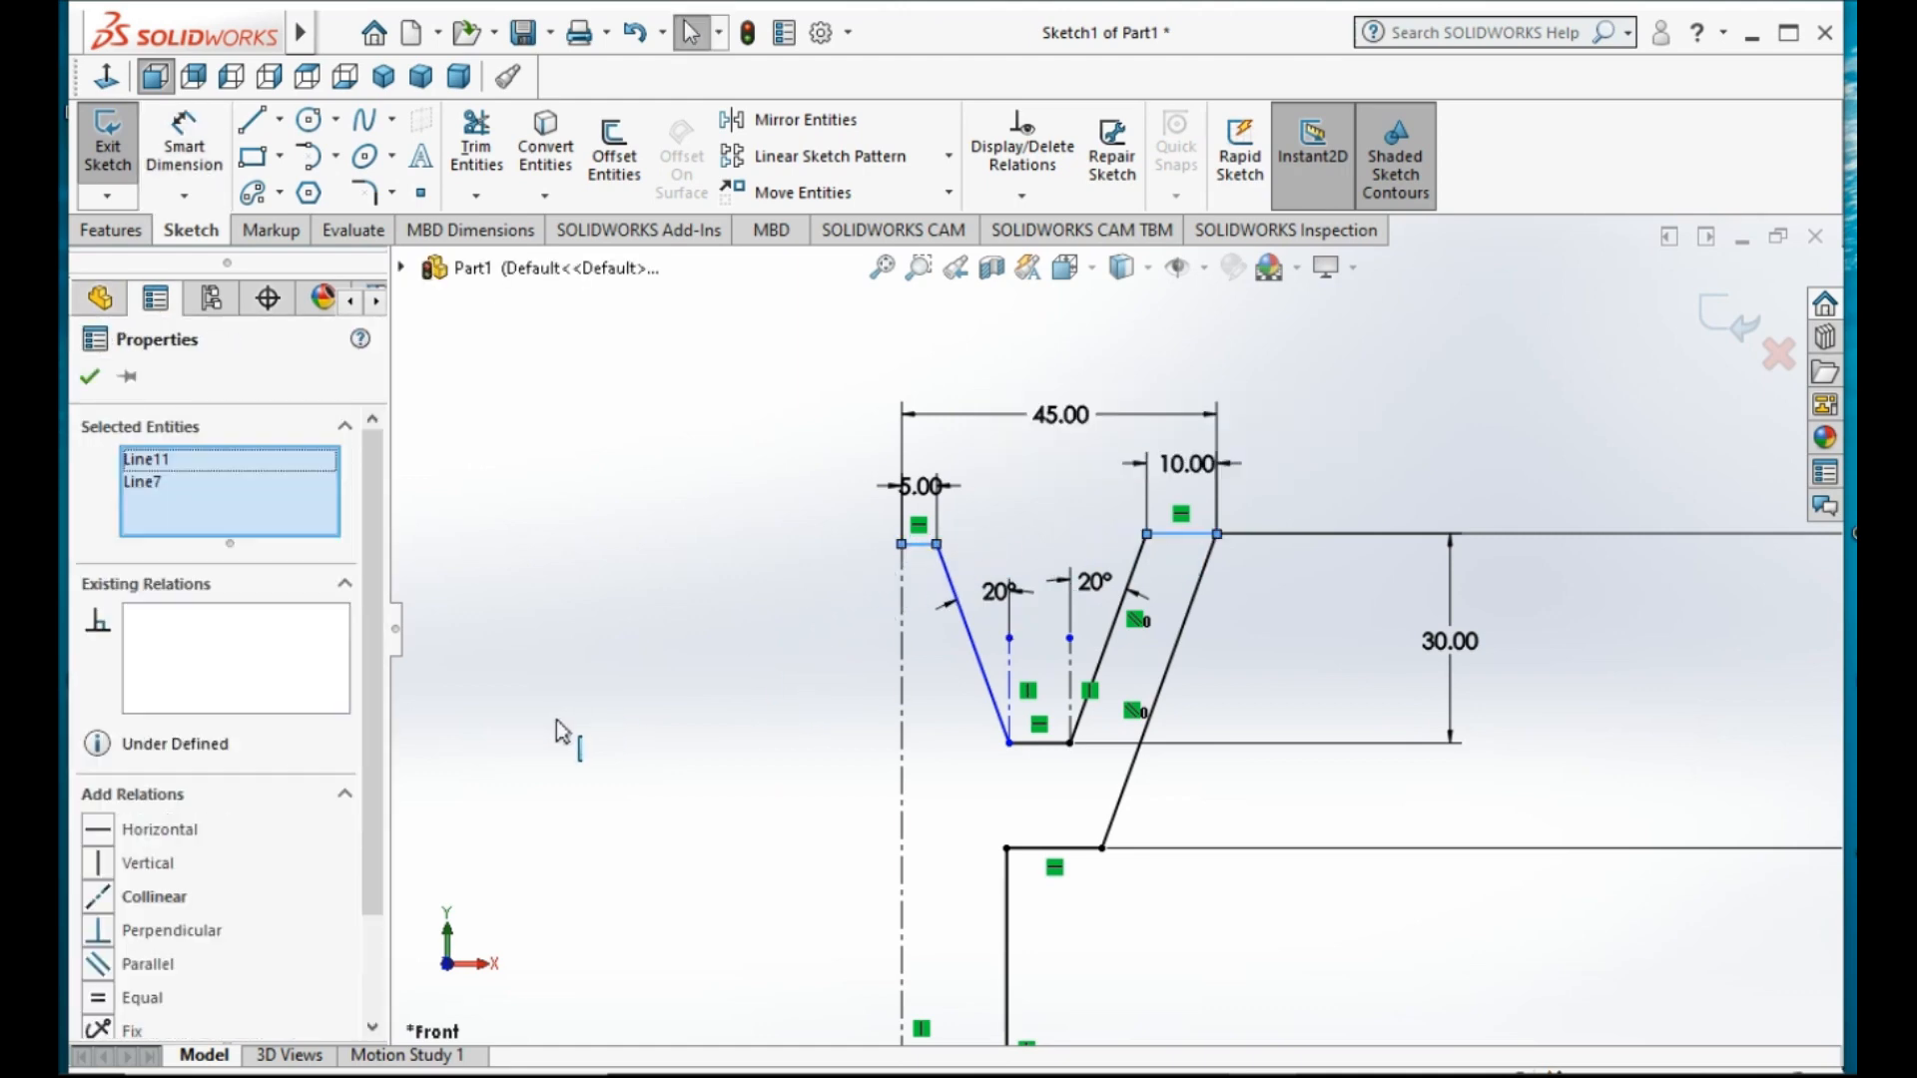
left_click(107, 898)
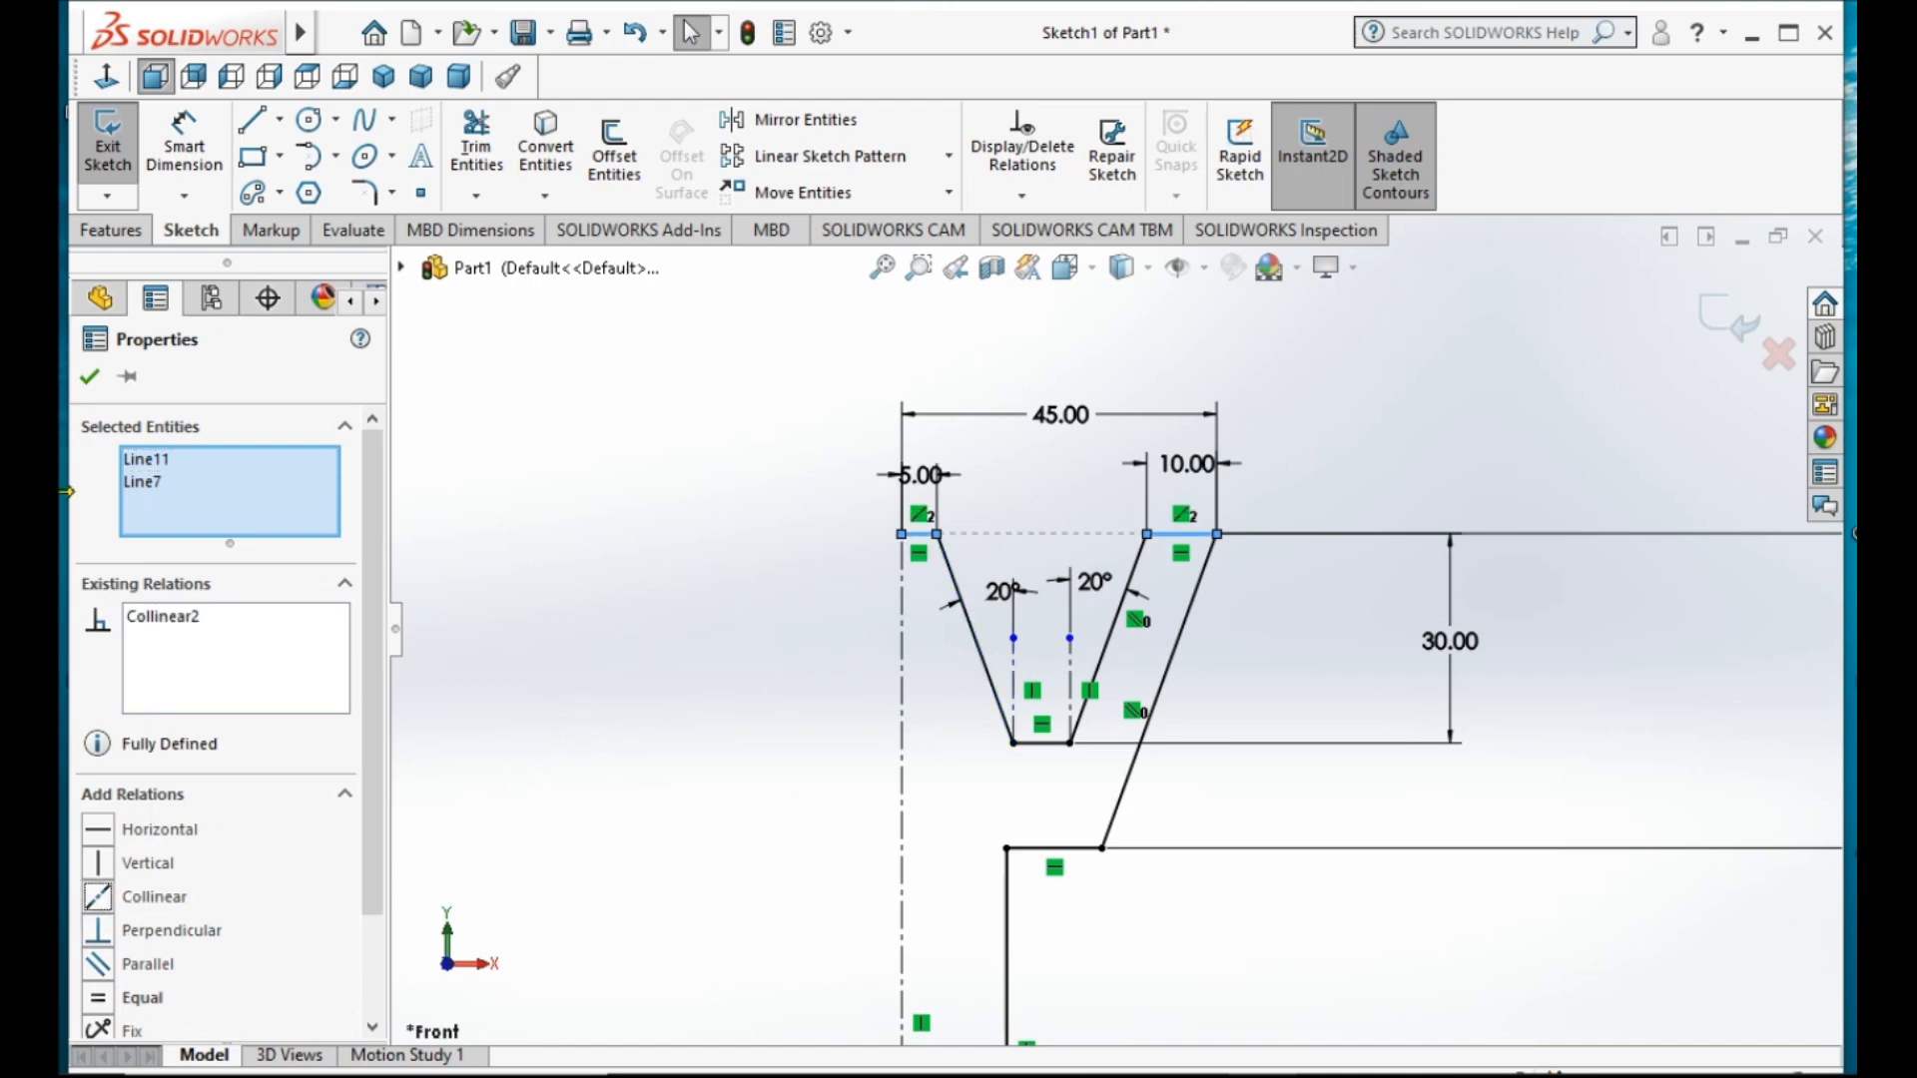
left_click(88, 377)
key("f")
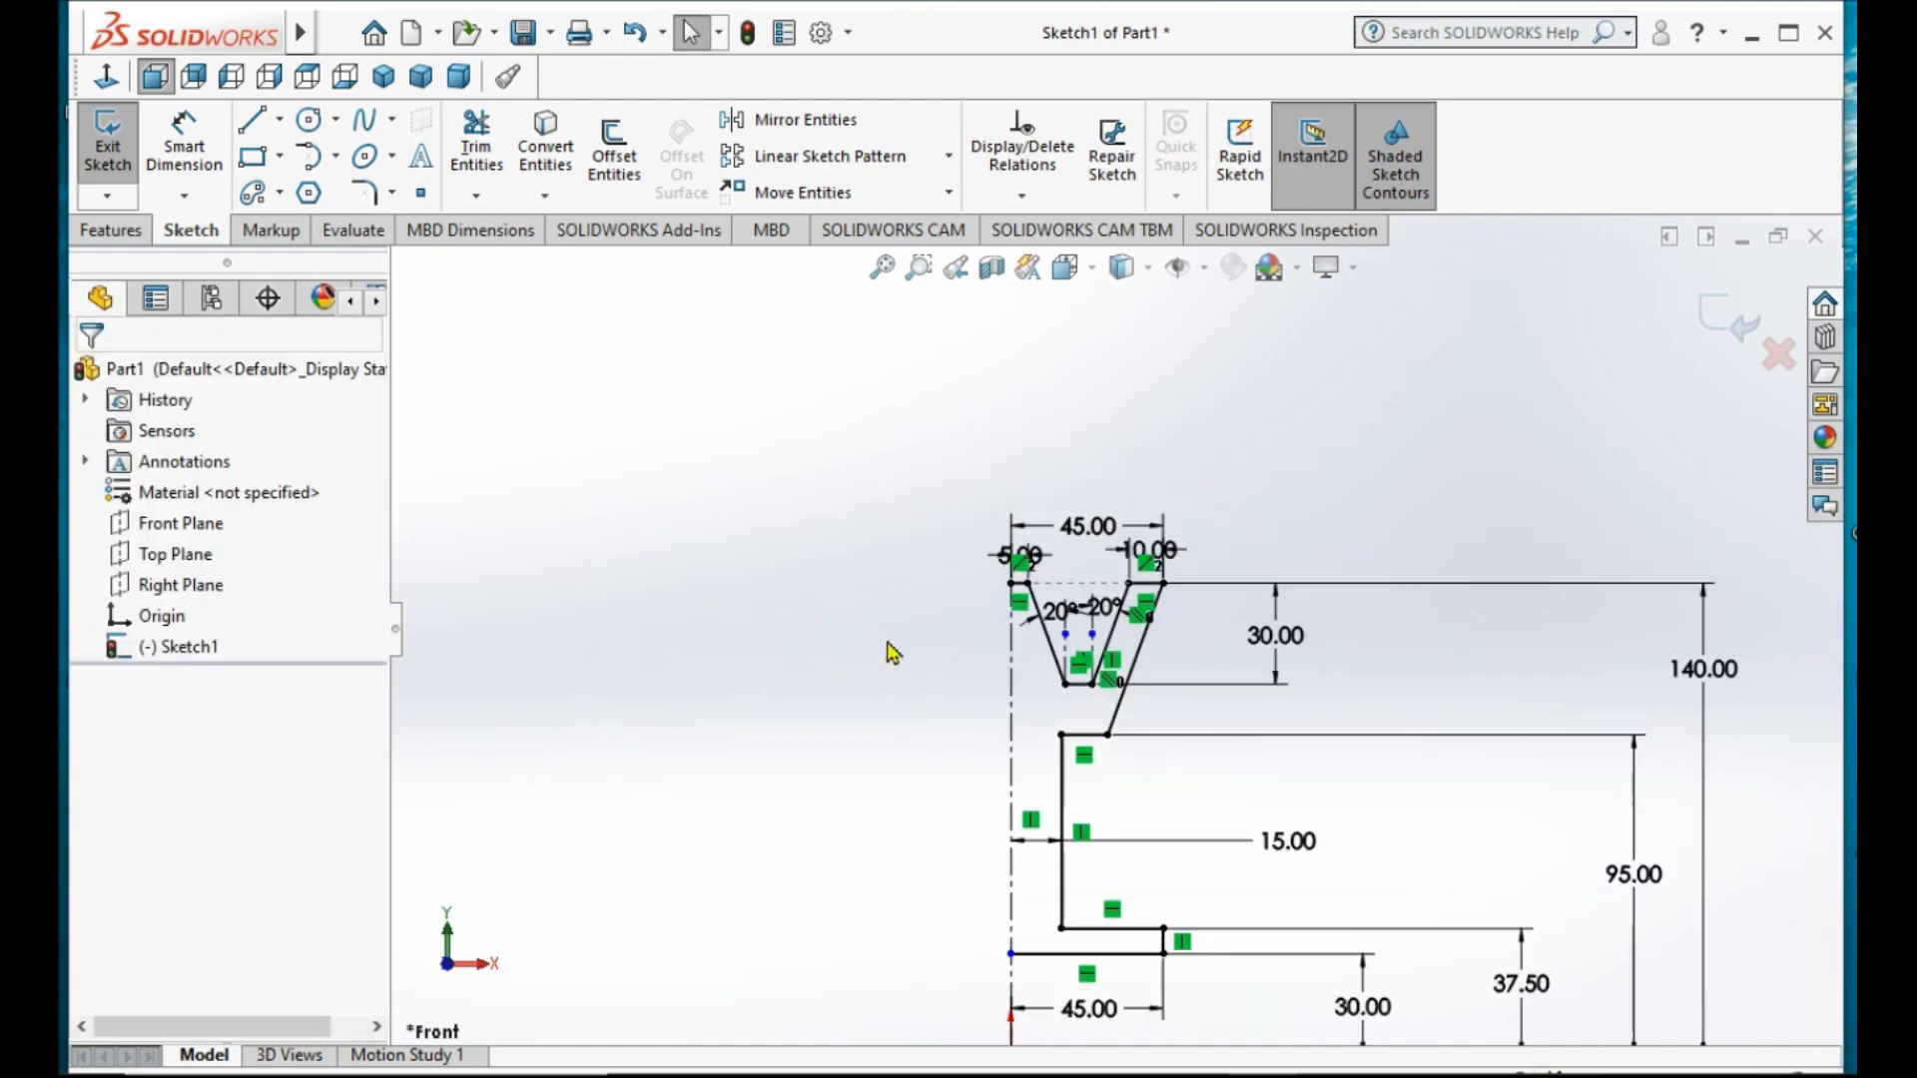
- Mirror the entire half profile, including the short top line at the axis, about the main vertical centerline
scroll(1152, 559, "down", 2)
scroll(1093, 661, "up", 3)
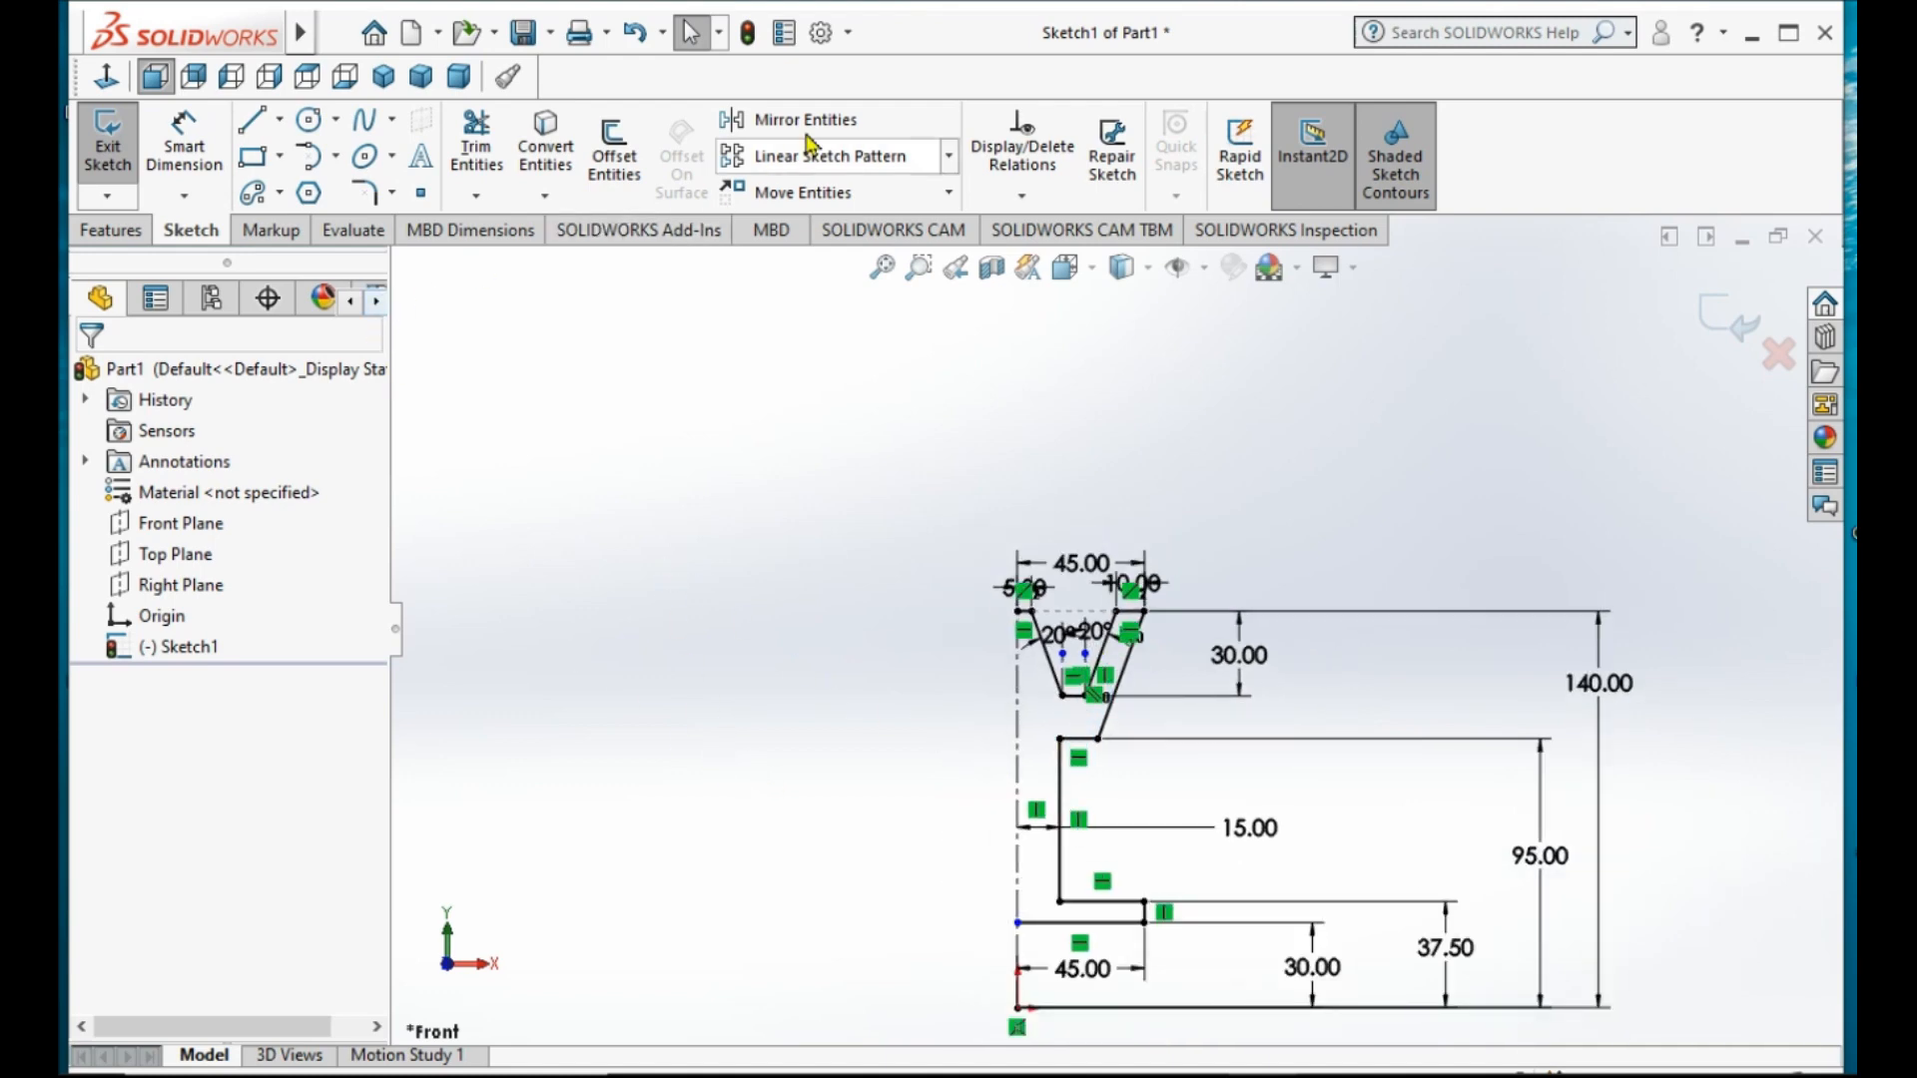
left_click(794, 120)
mouse_move(1220, 556)
left_mouse_down()
mouse_move(1028, 813)
mouse_move(1030, 984)
left_mouse_up()
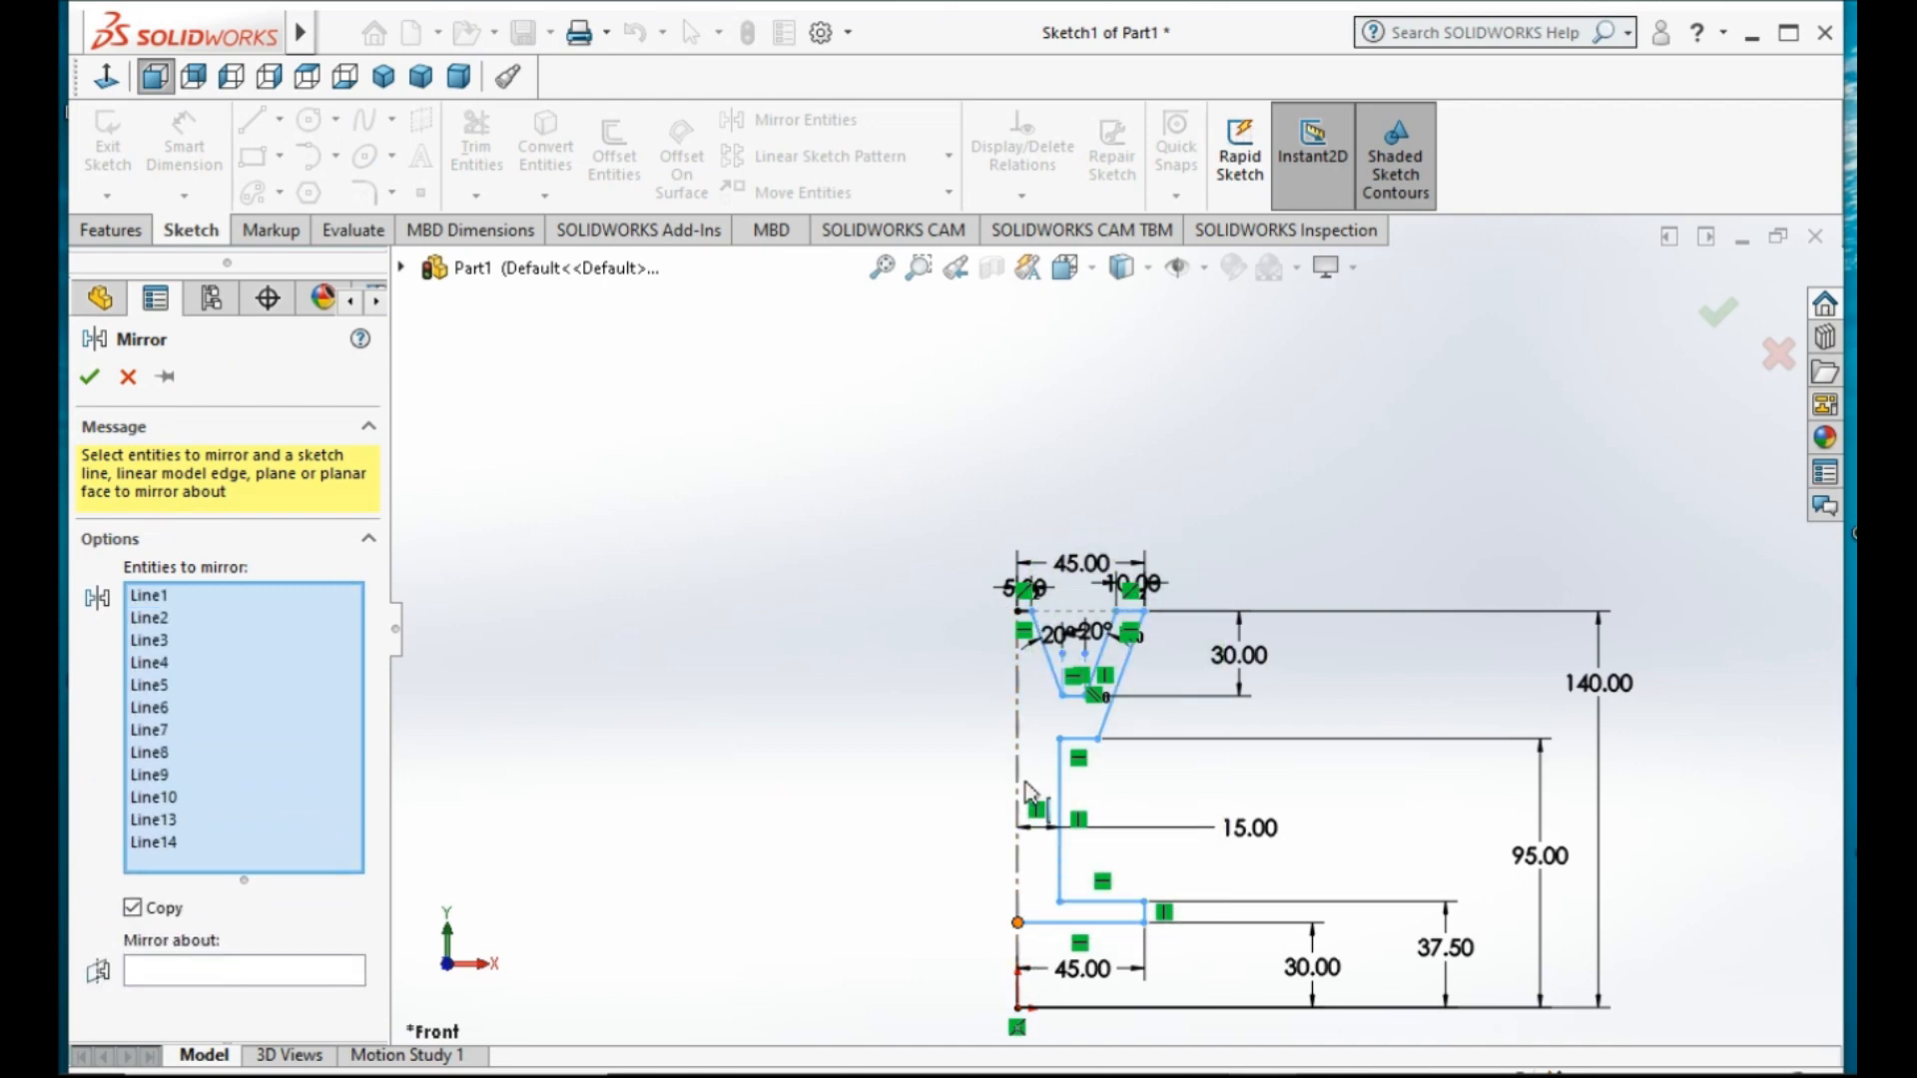
scroll(1023, 636, "up", 8)
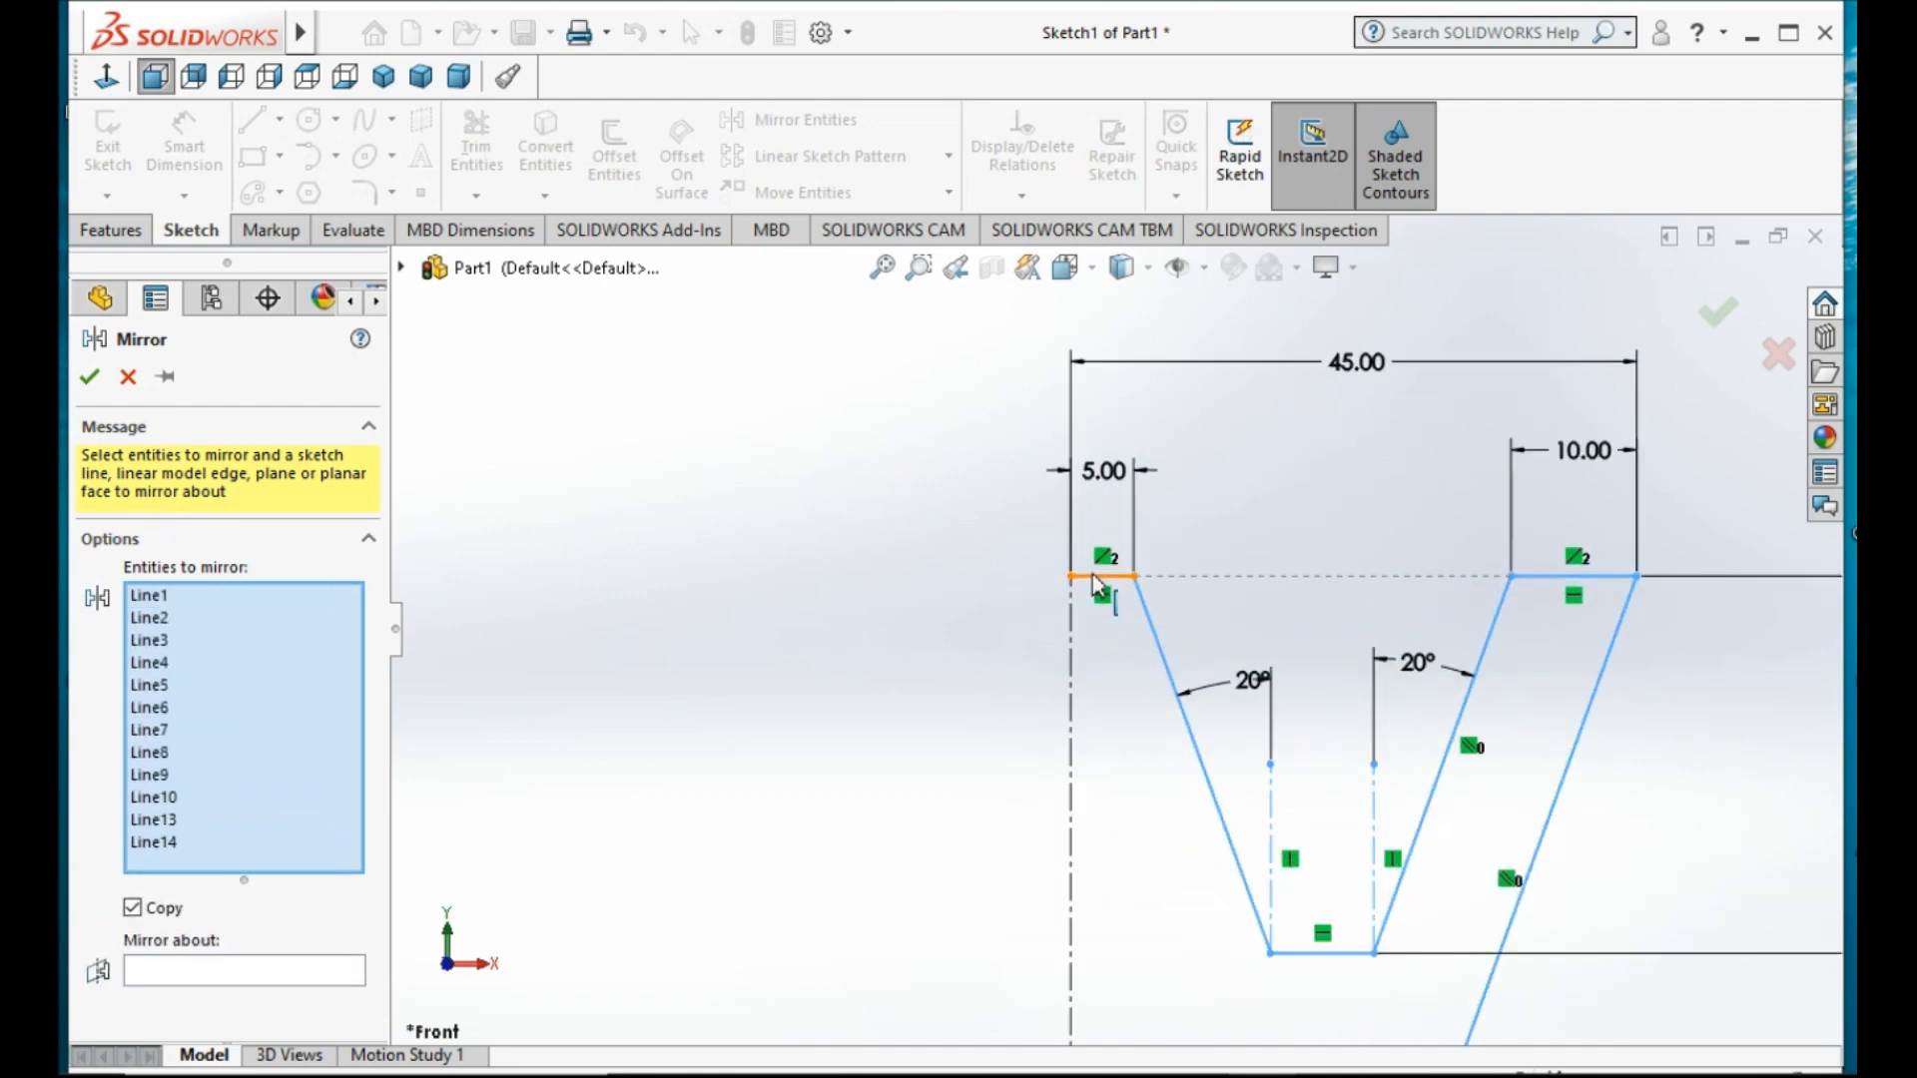
left_click(1103, 577)
left_click(257, 993)
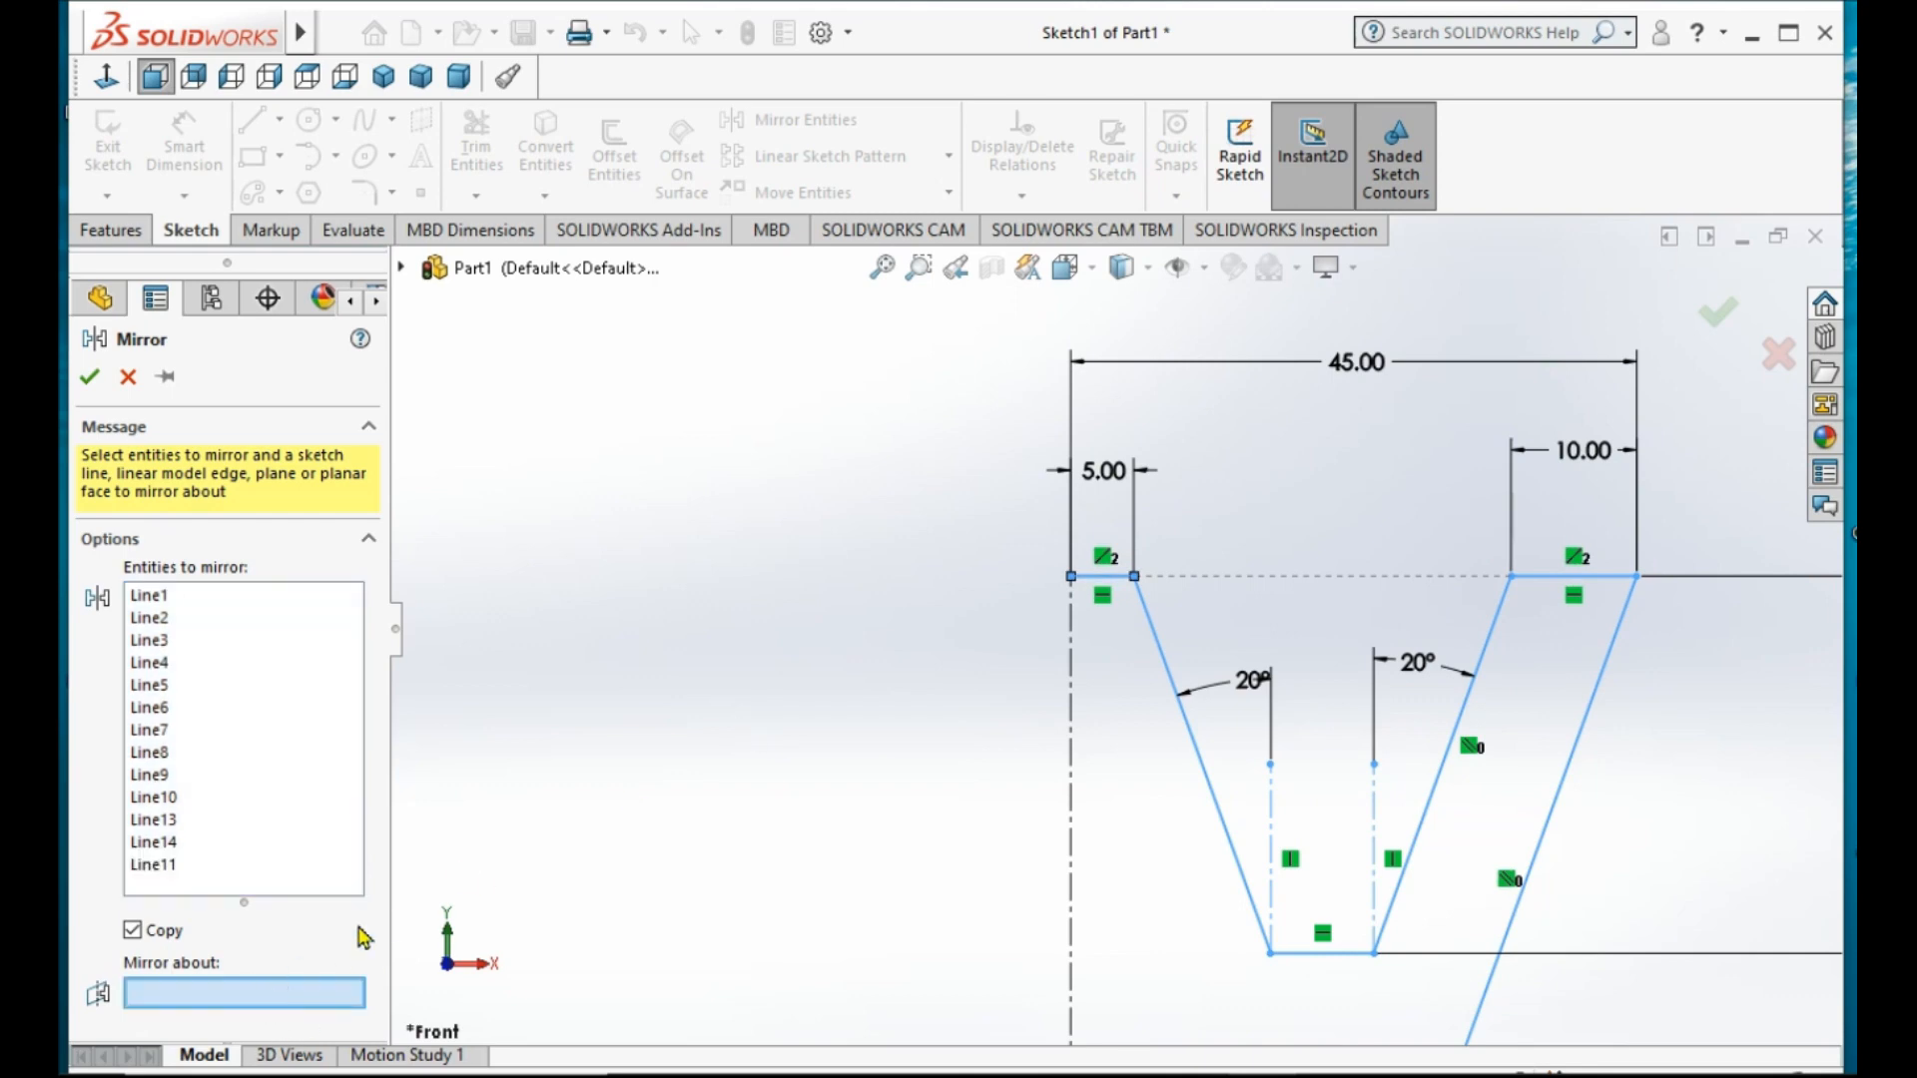
left_click(1073, 711)
scroll(925, 654, "up", 6)
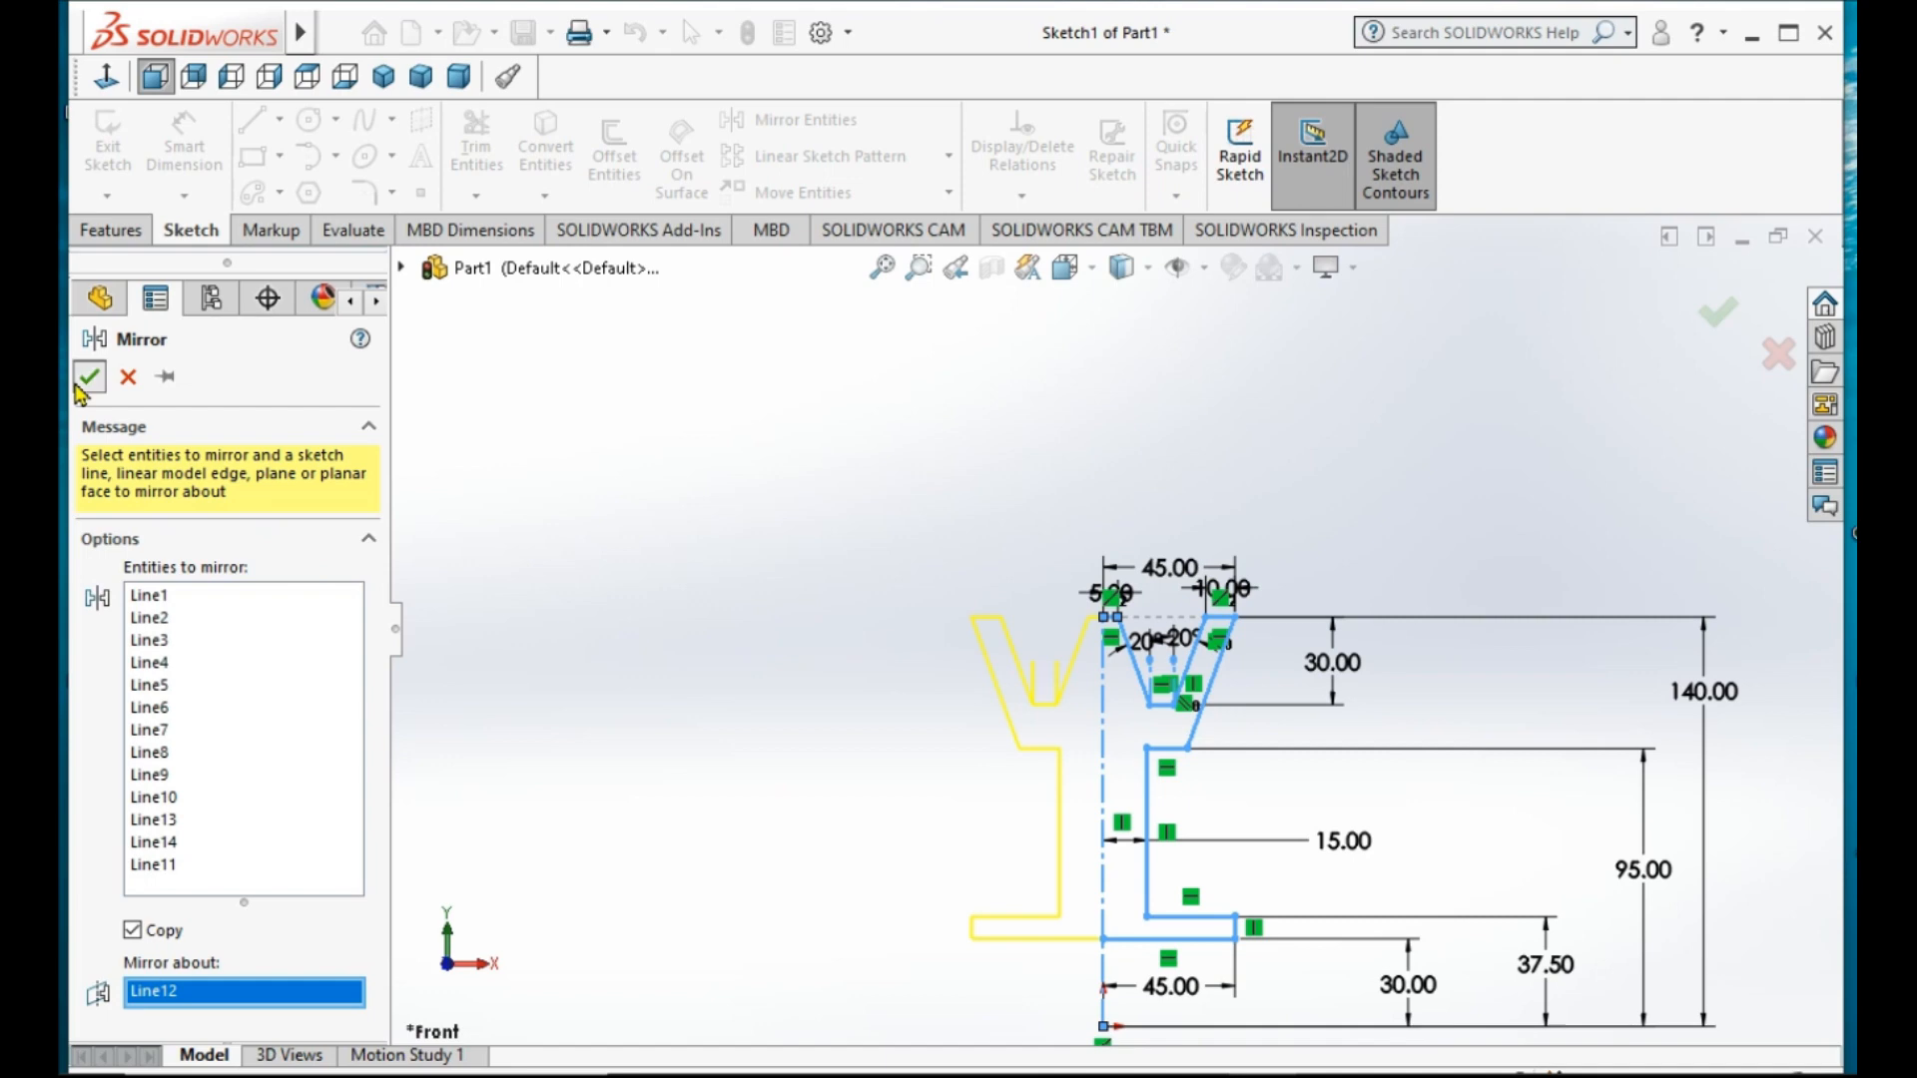
key("Return")
scroll(770, 514, "up", 5)
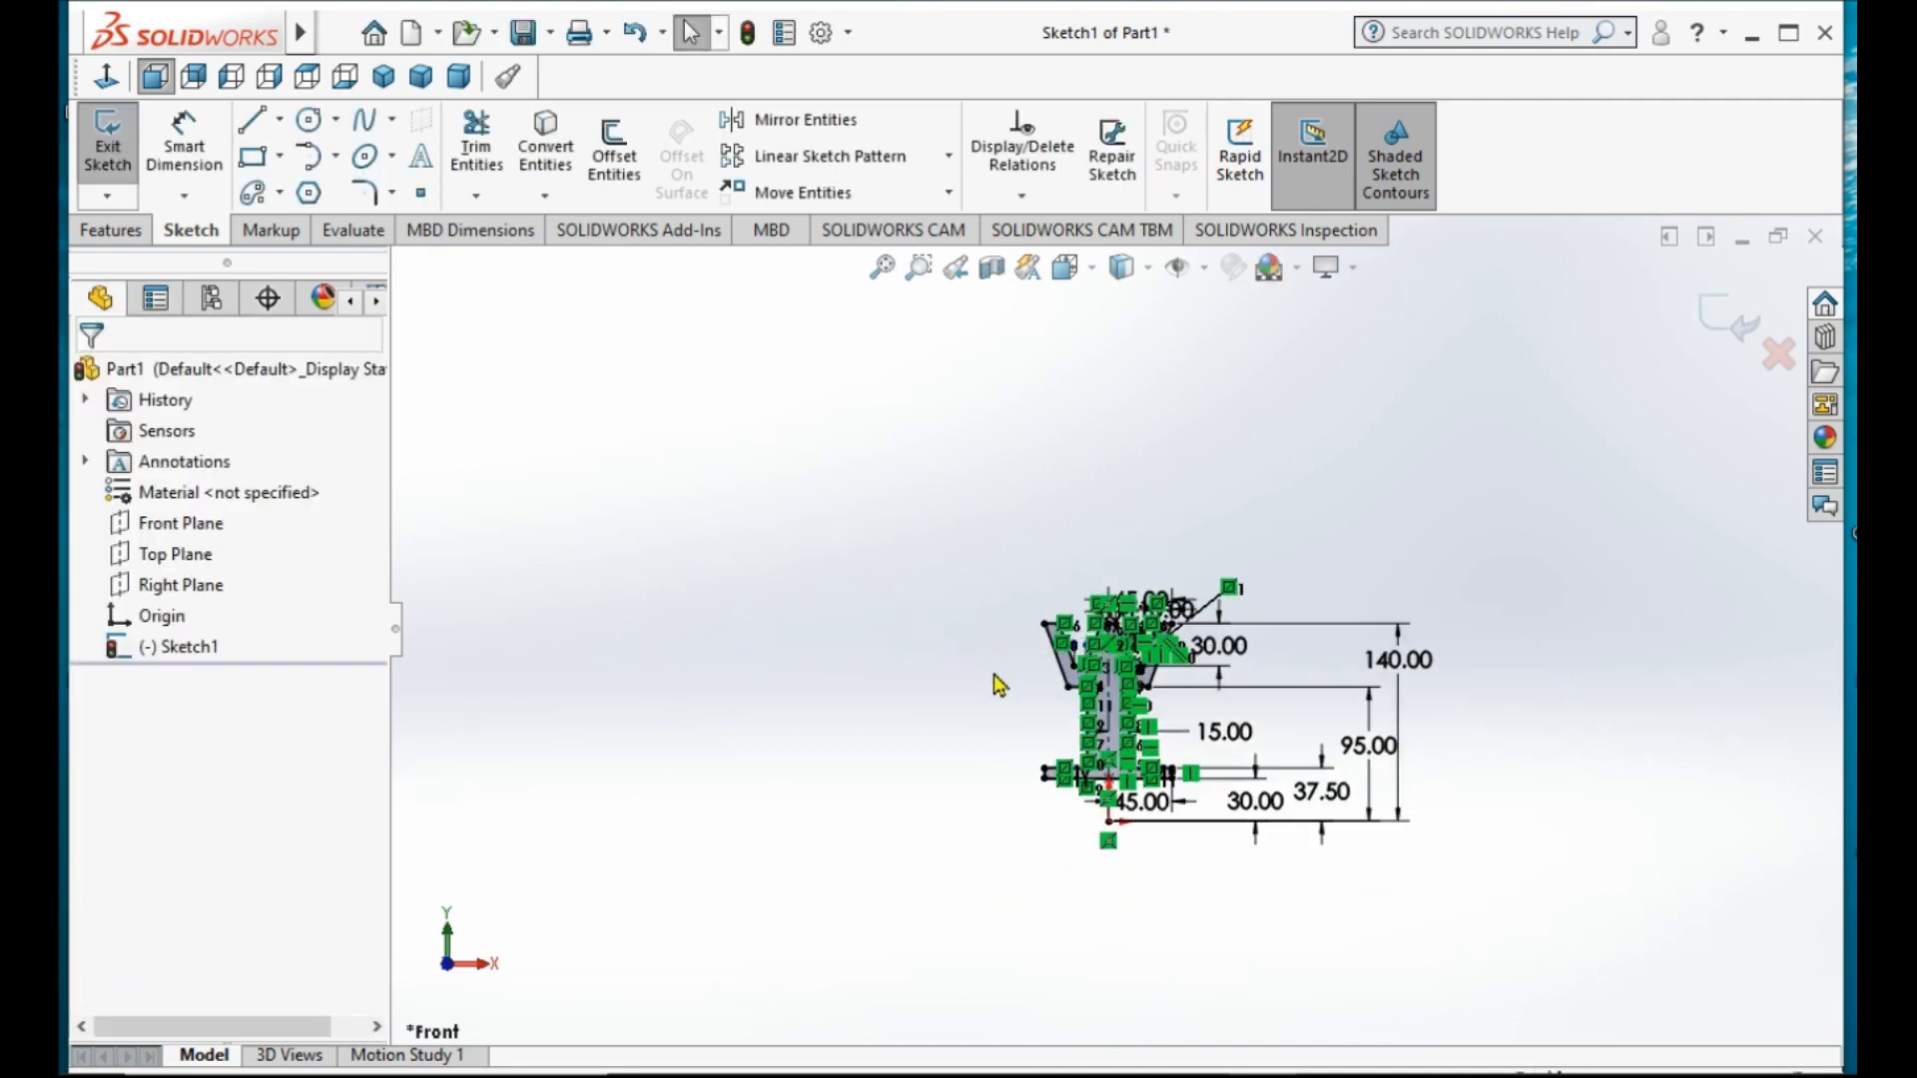
scroll(1183, 703, "down", 6)
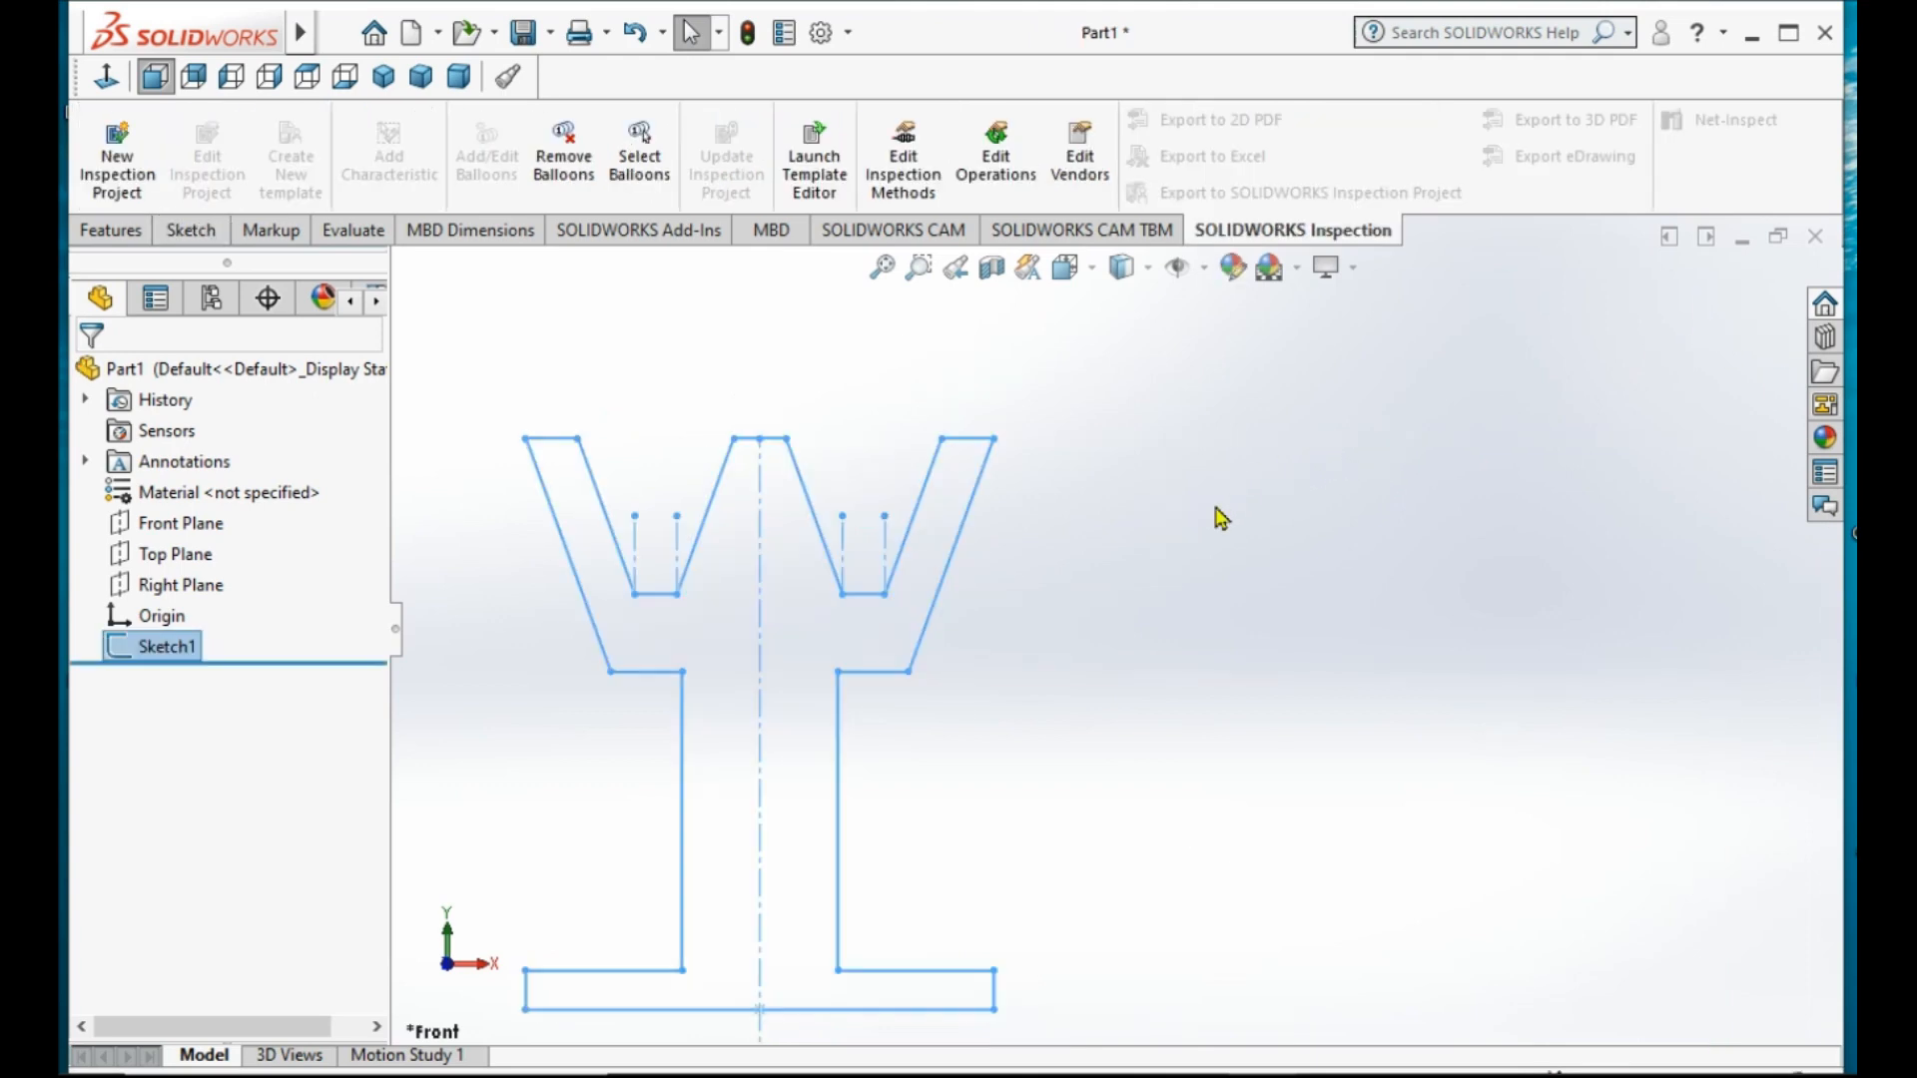
- Cancel the revolve, reopen the profile sketch and draw a horizontal centerline about 49 mm long from the origin
left_click(110, 230)
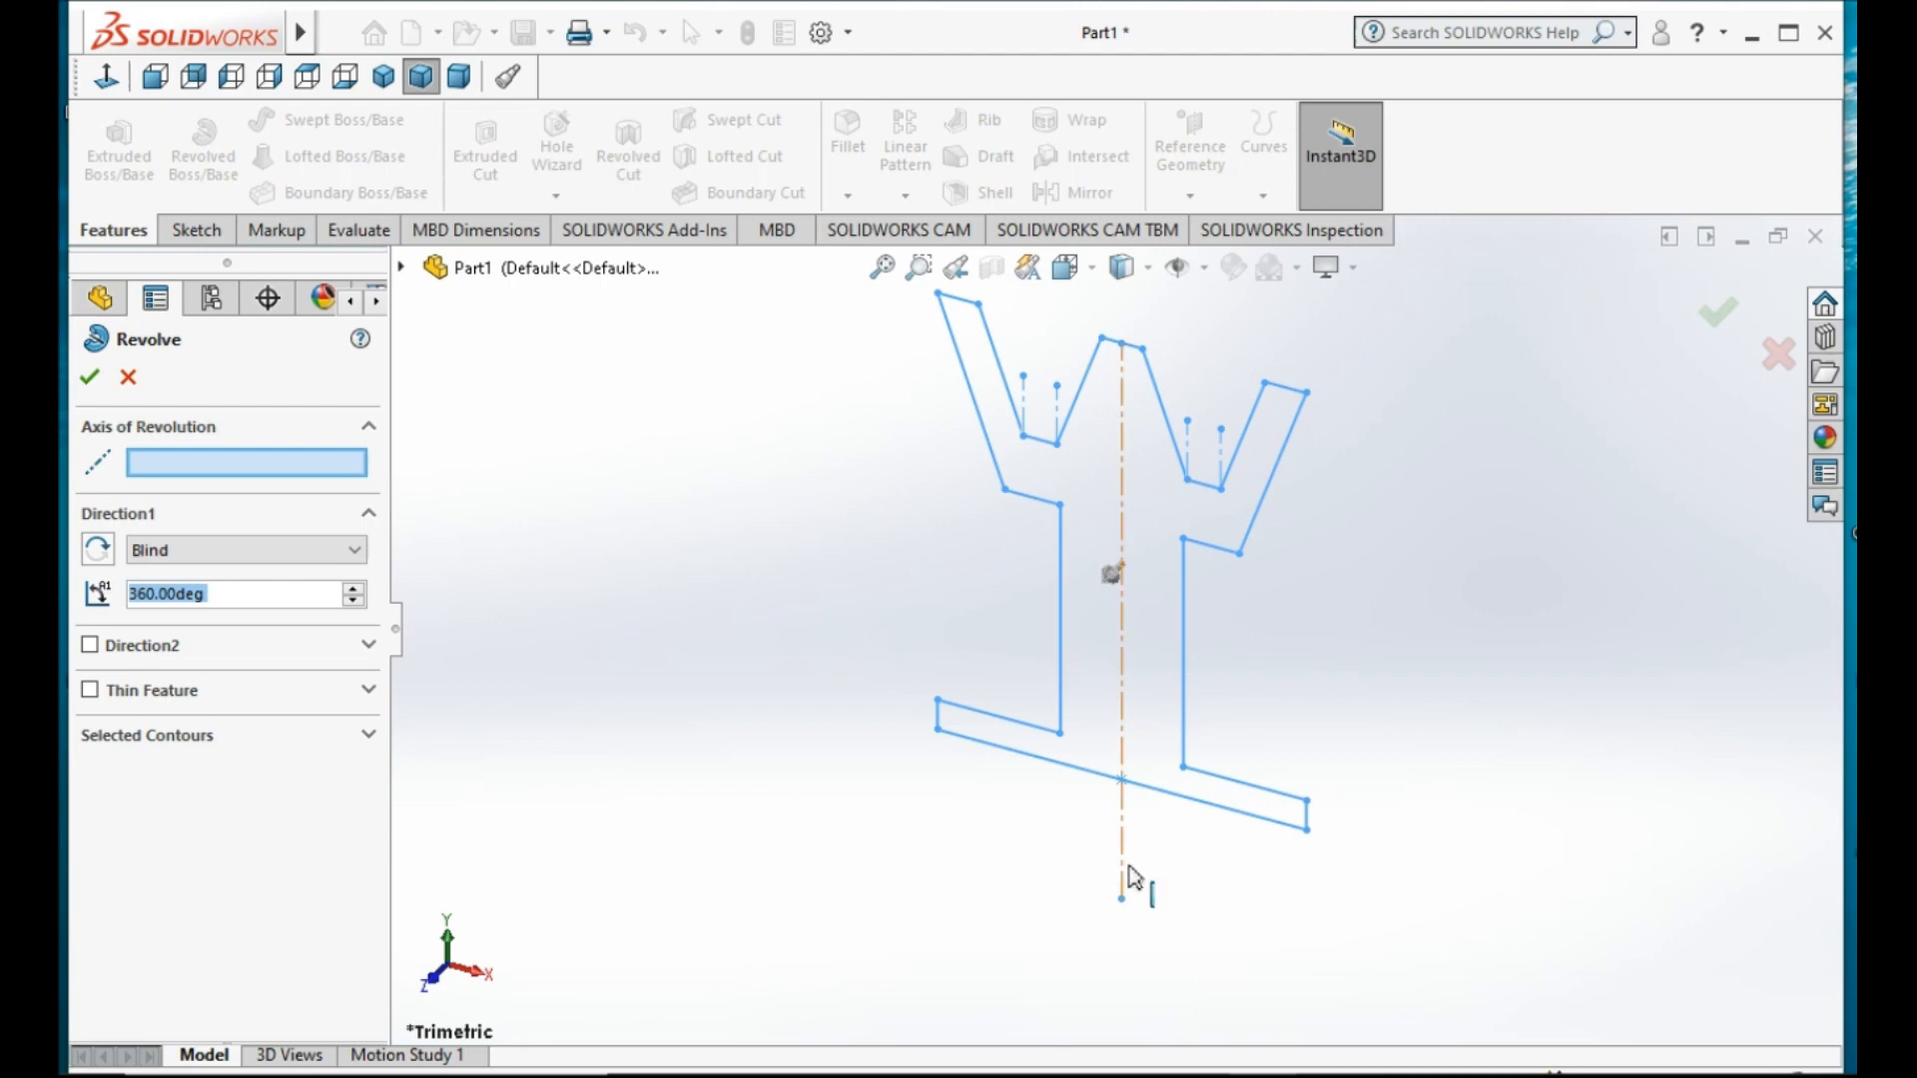
left_click(128, 379)
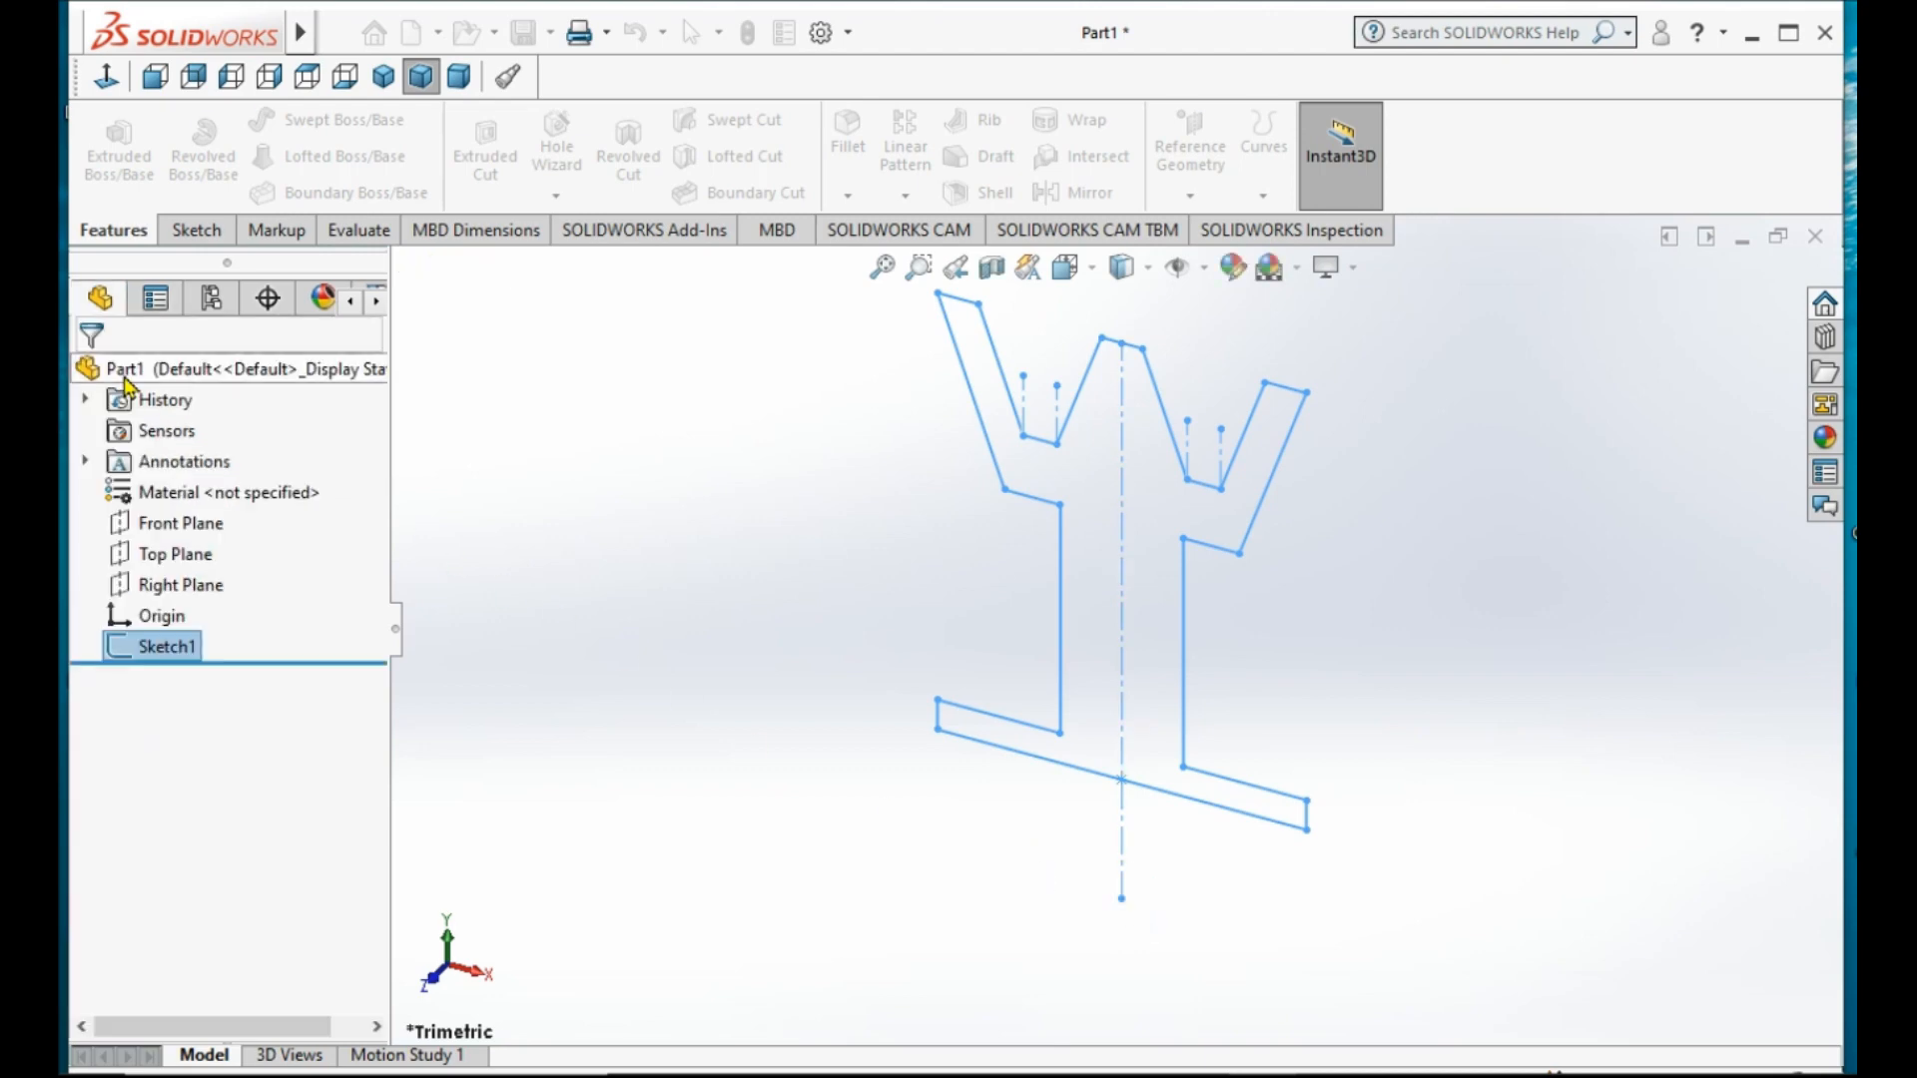
left_click(150, 647)
left_click(164, 639)
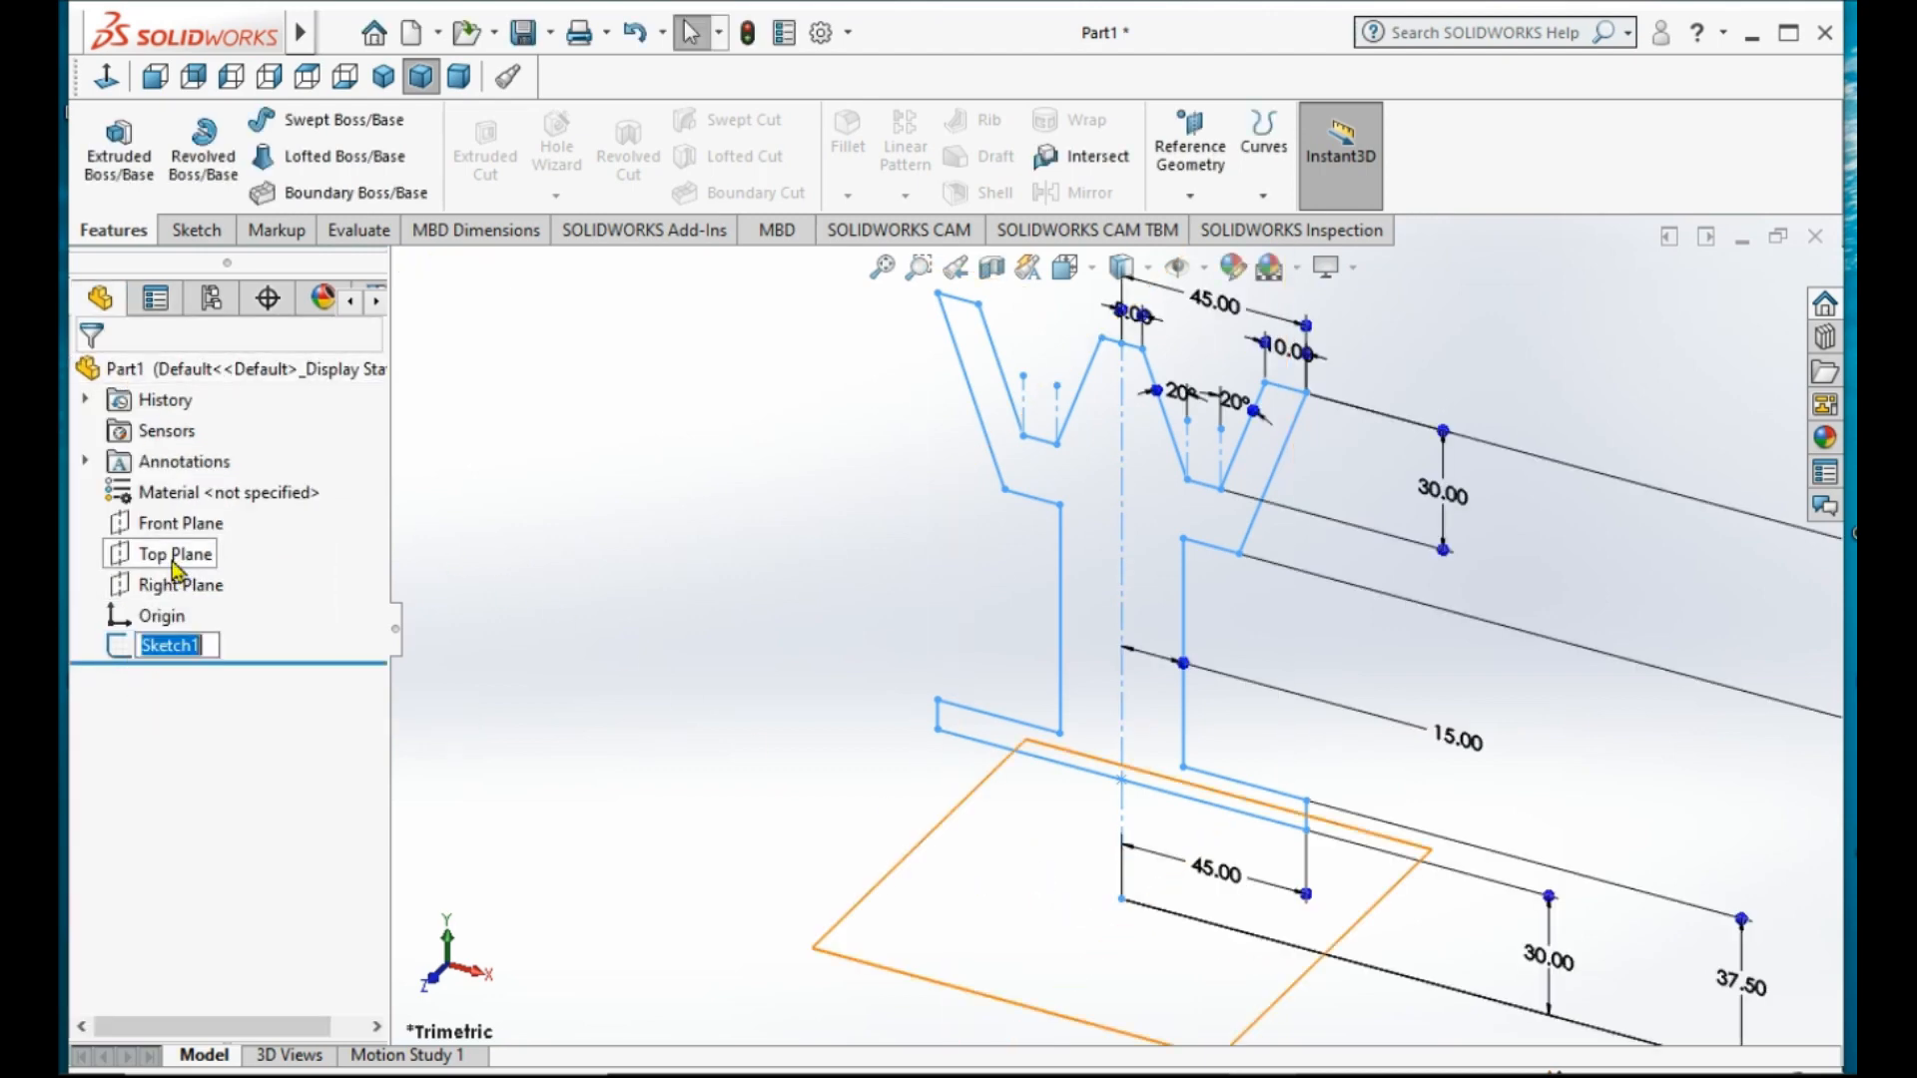
left_click(128, 643)
left_click(148, 556)
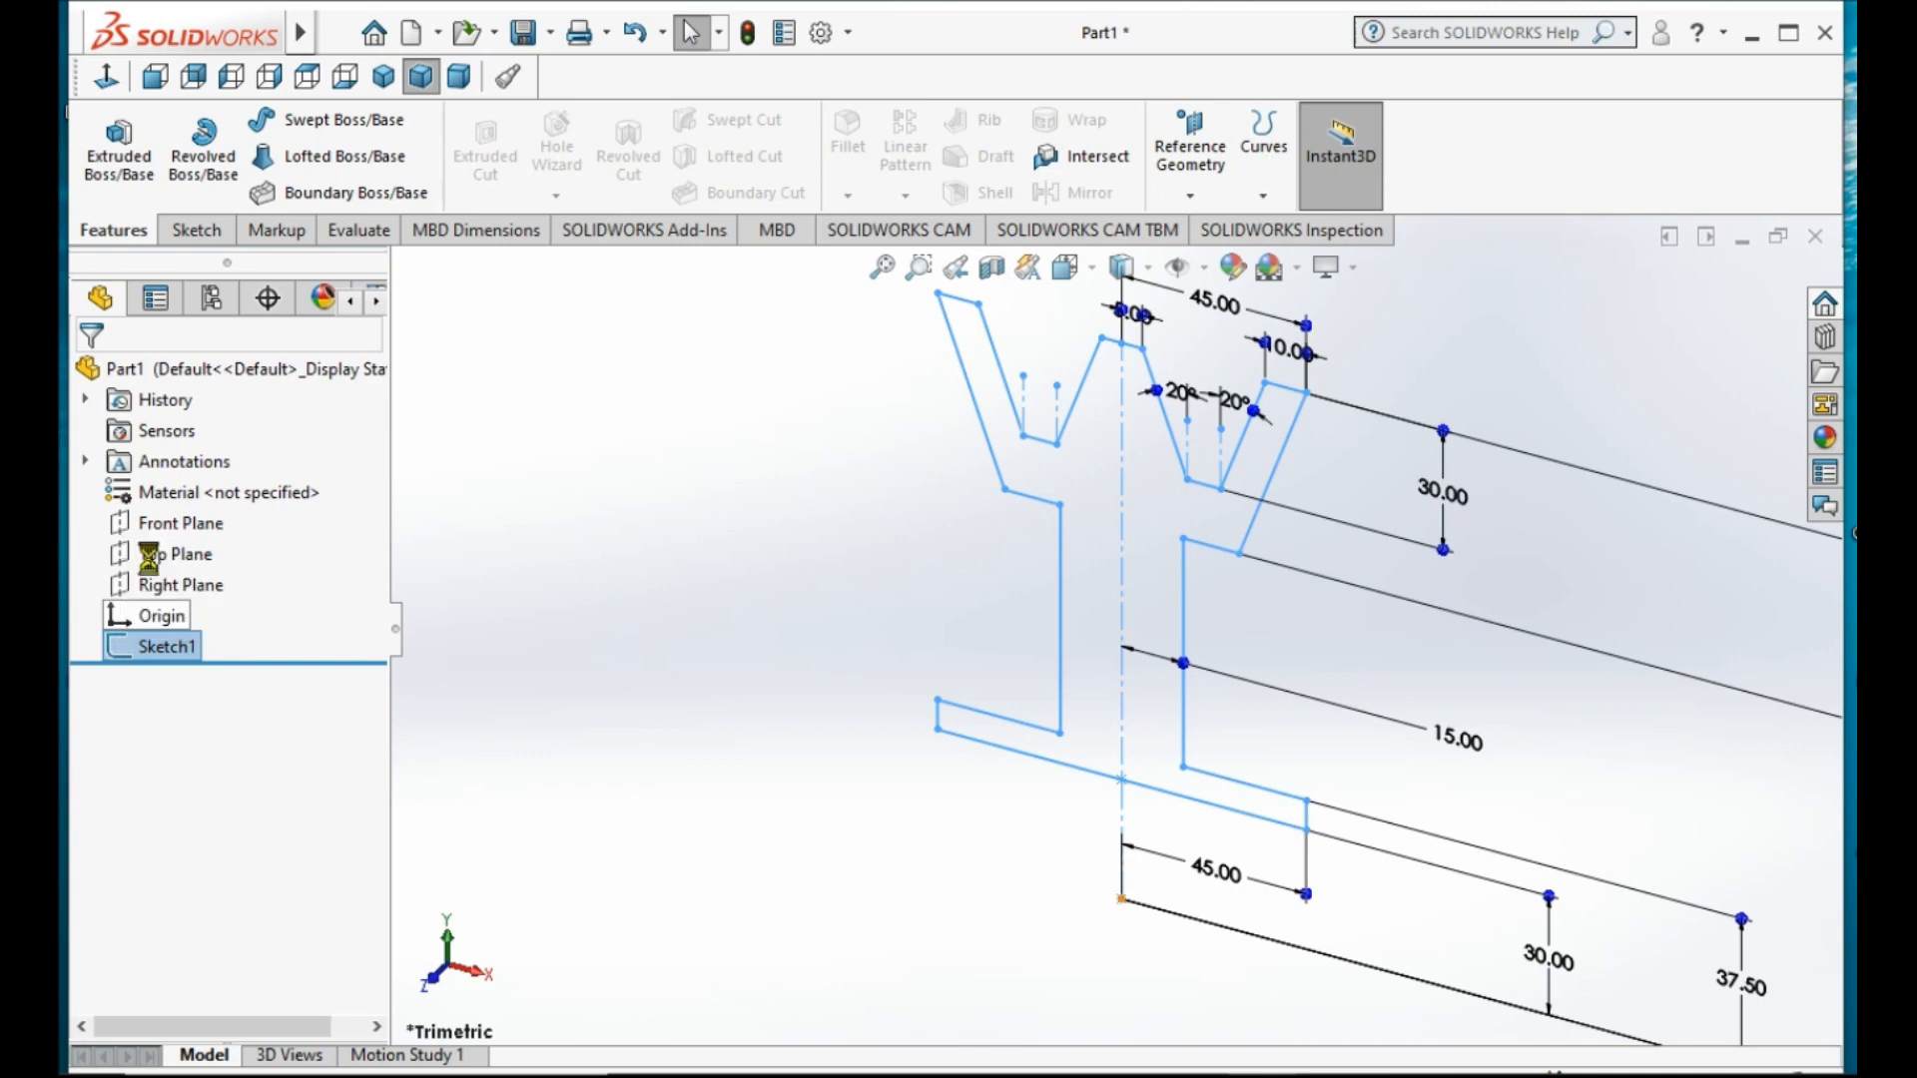
left_click(280, 120)
left_click(305, 192)
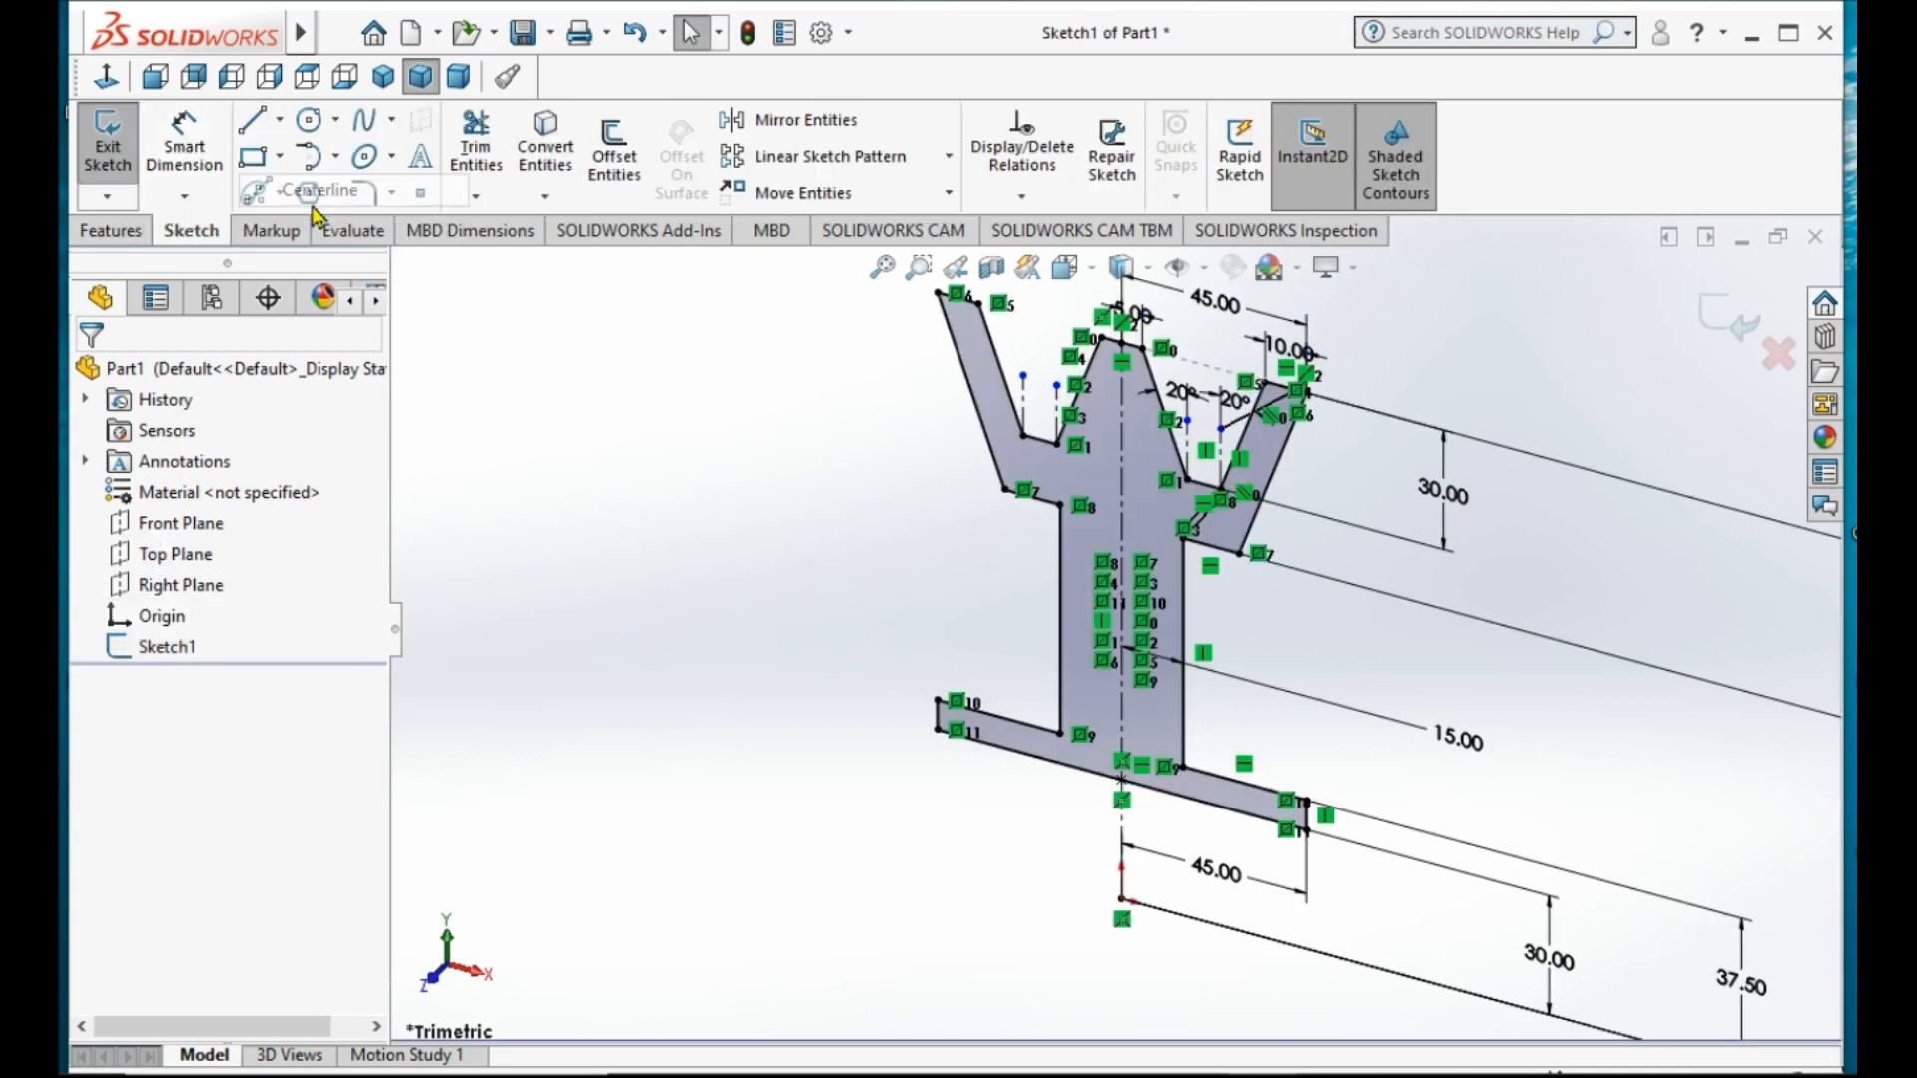
left_click(1122, 898)
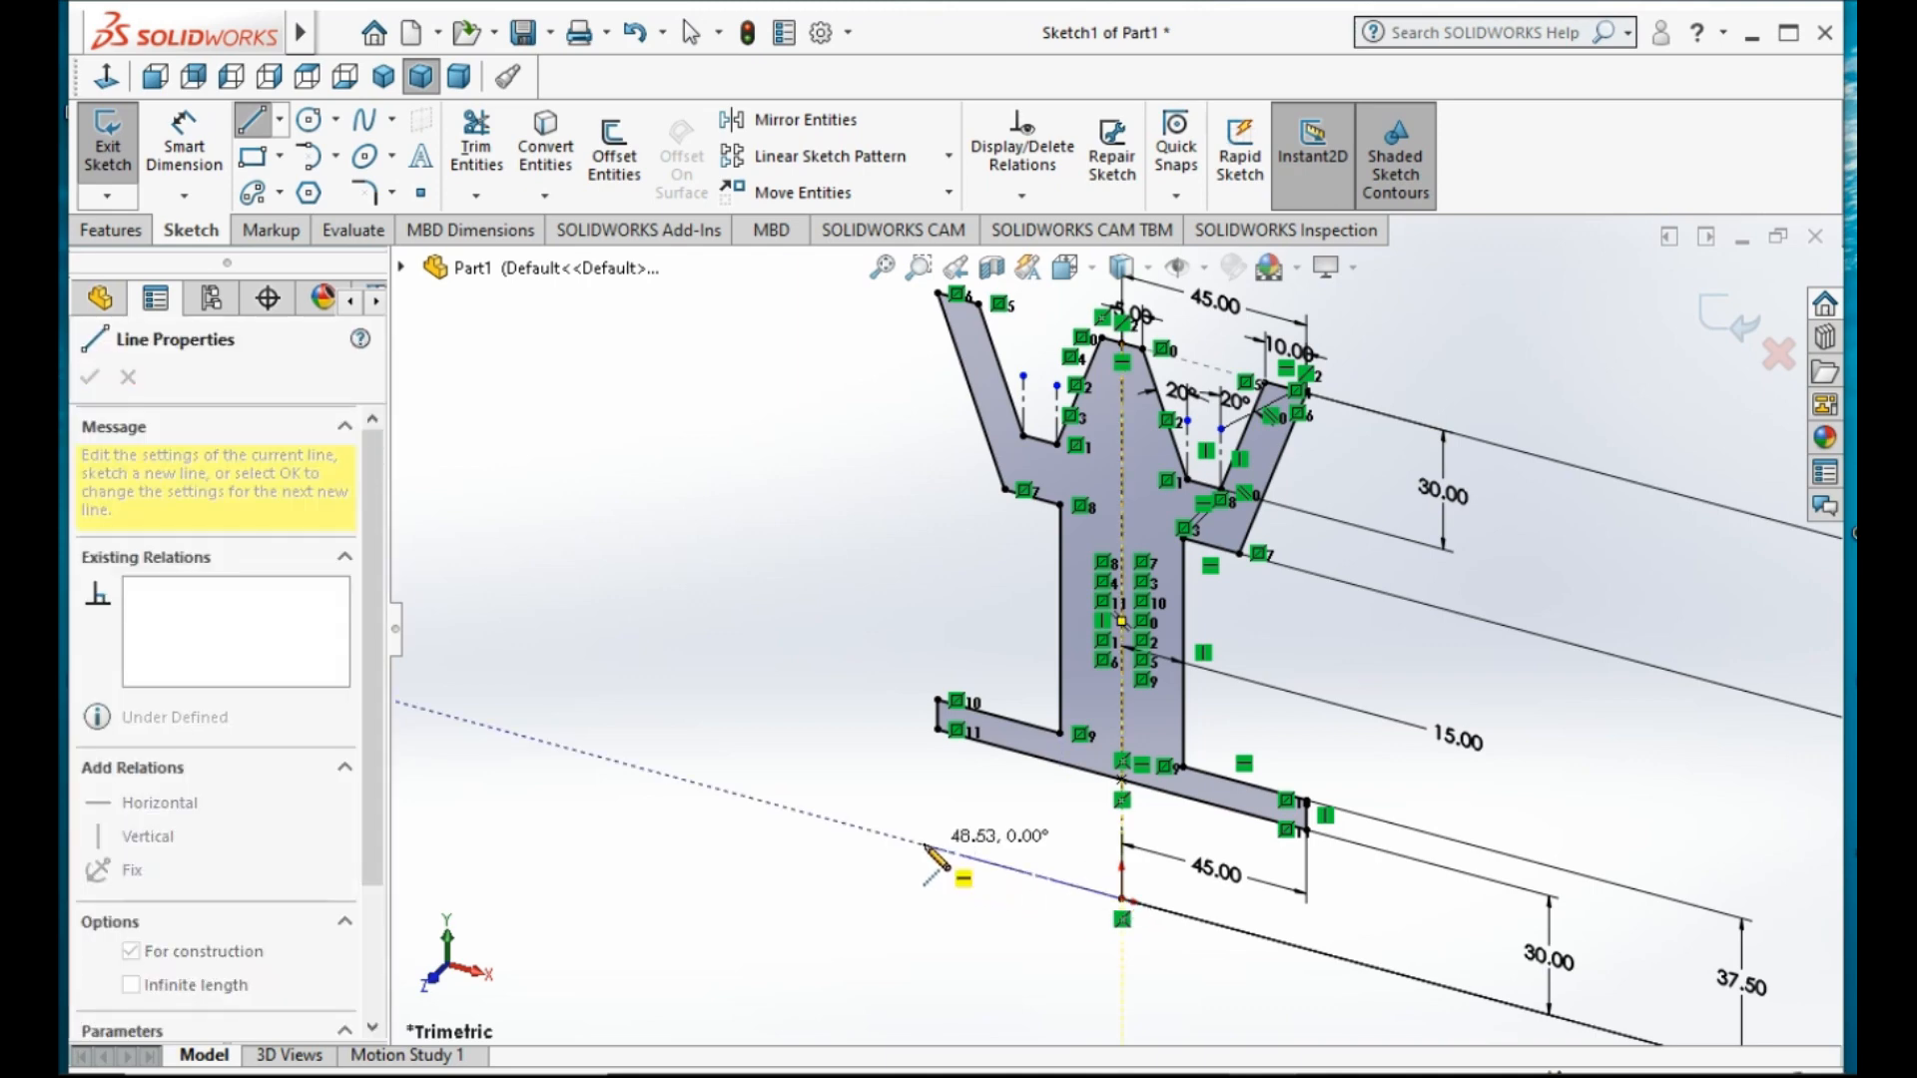
left_click(923, 846)
key("Escape")
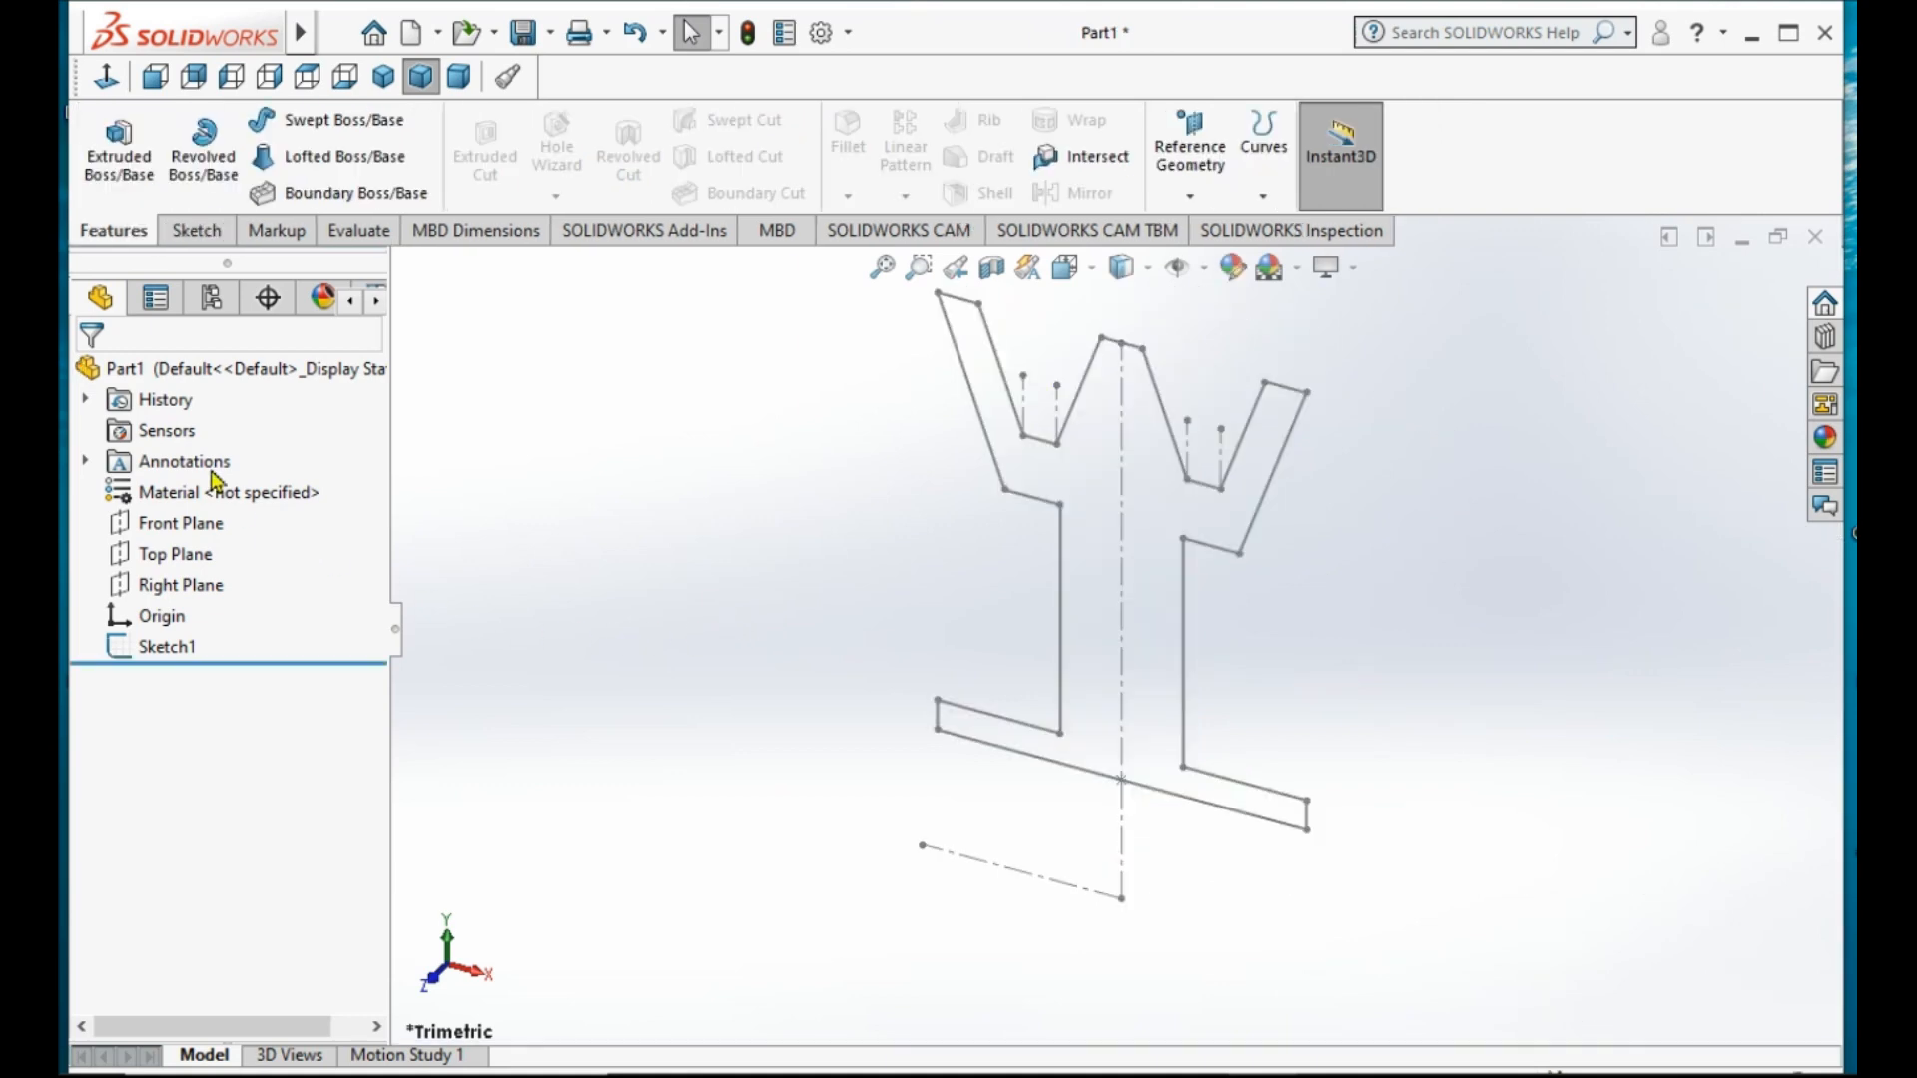
- Revolve the profile sketch 360° about the horizontal centerline through the origin
left_click(203, 148)
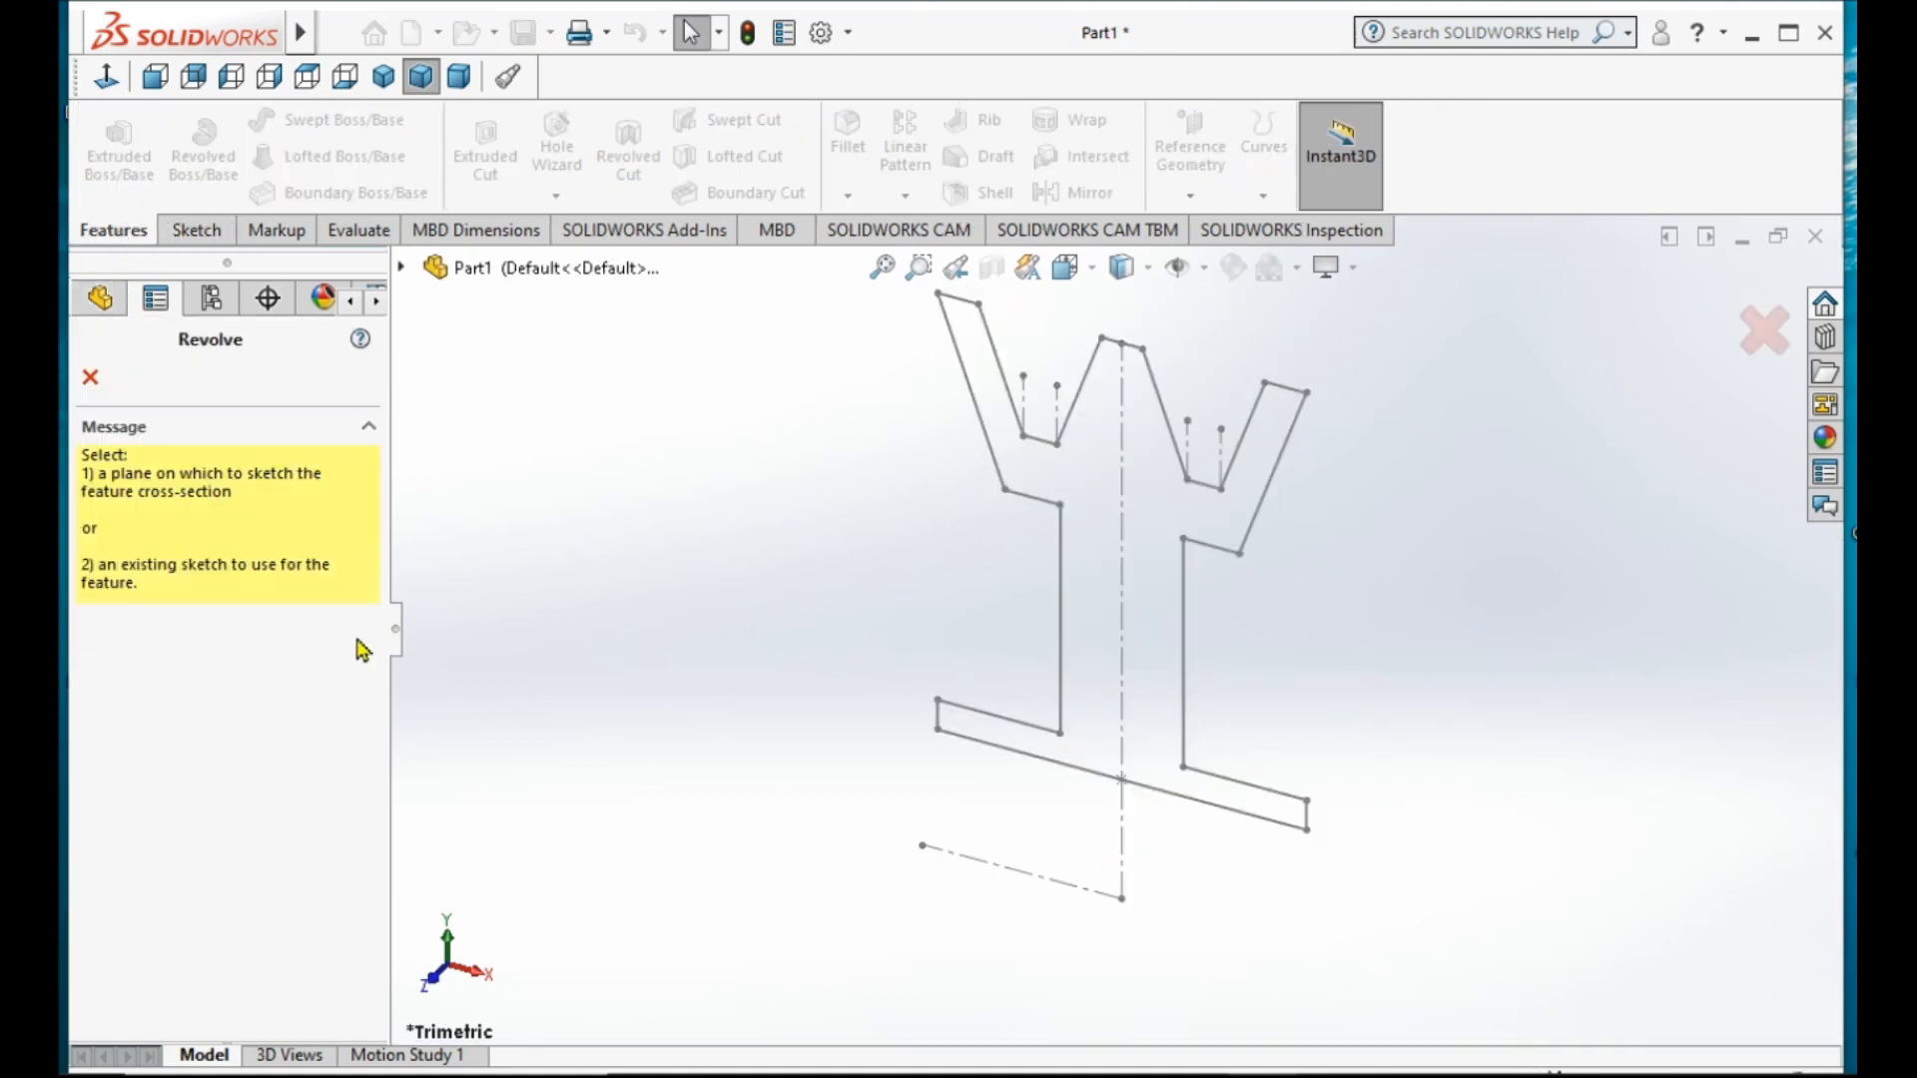
left_click(401, 267)
left_click(514, 546)
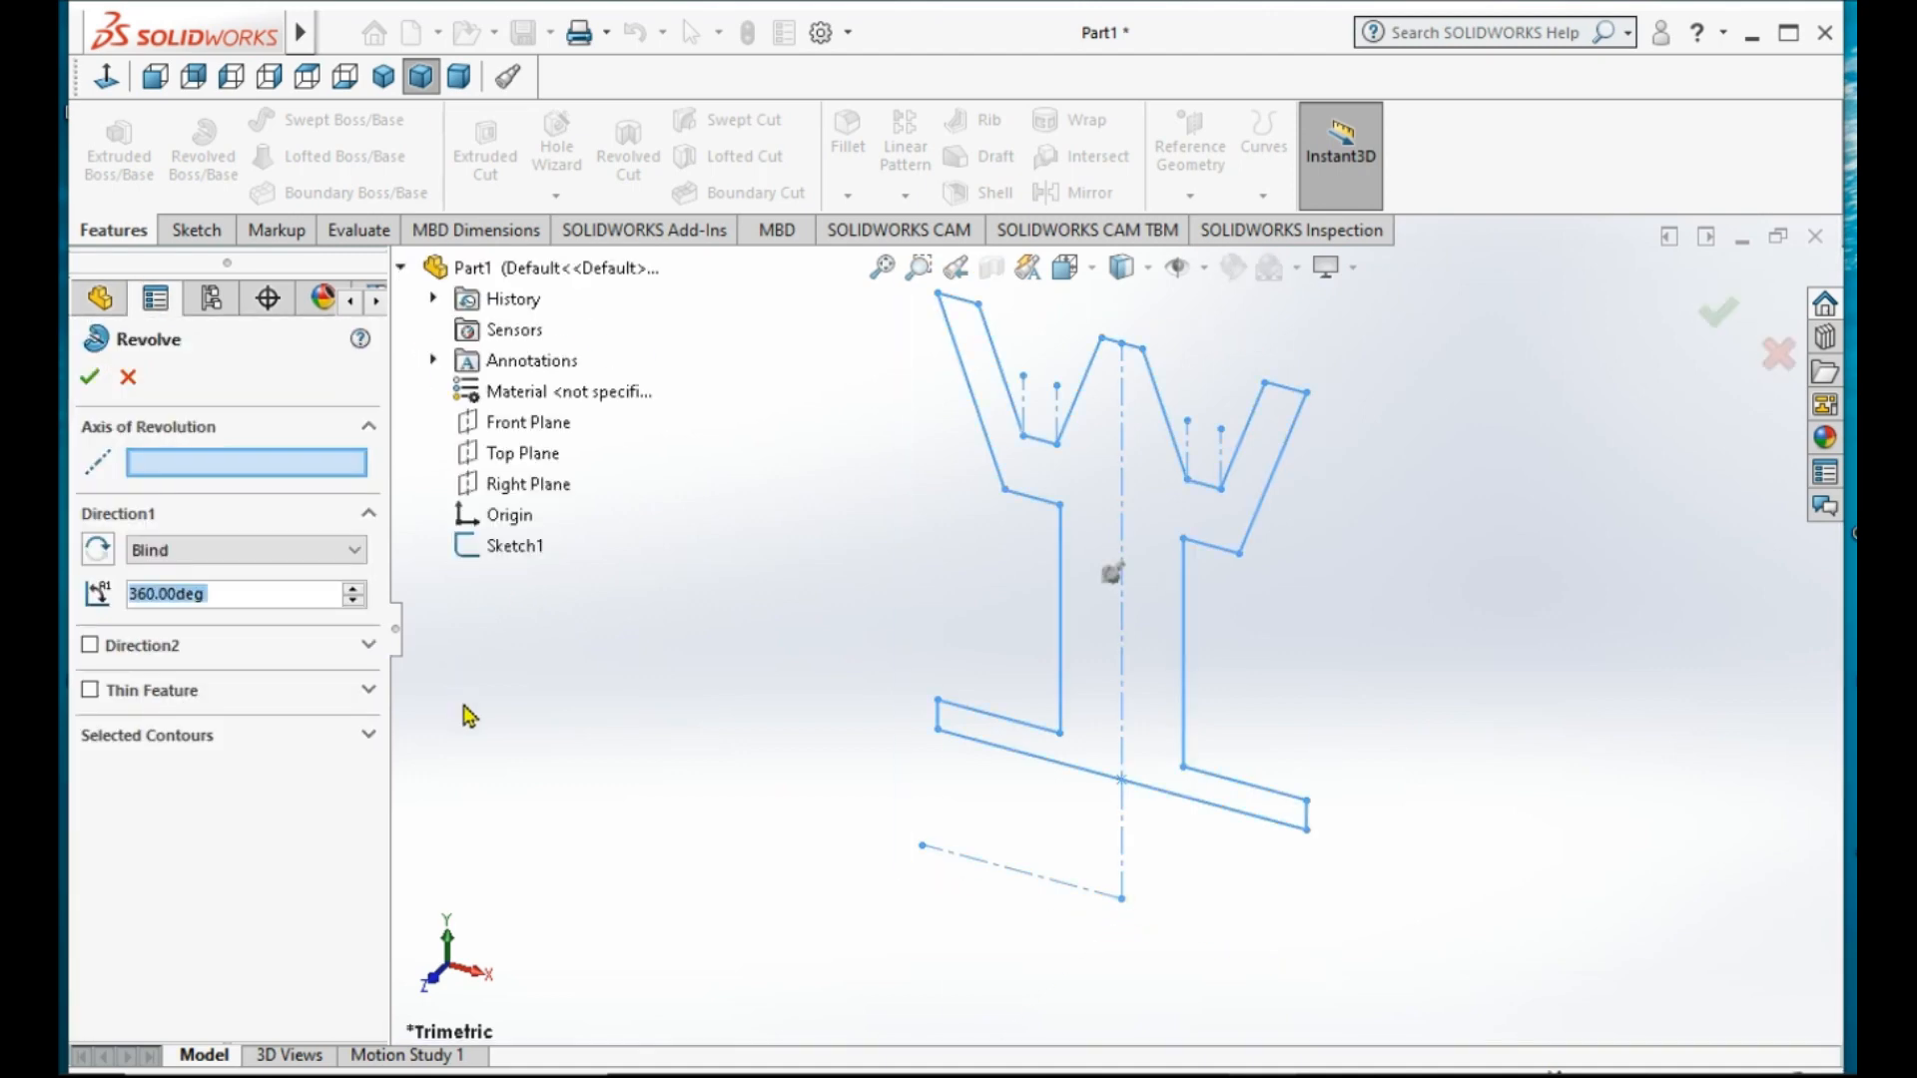
left_click(996, 865)
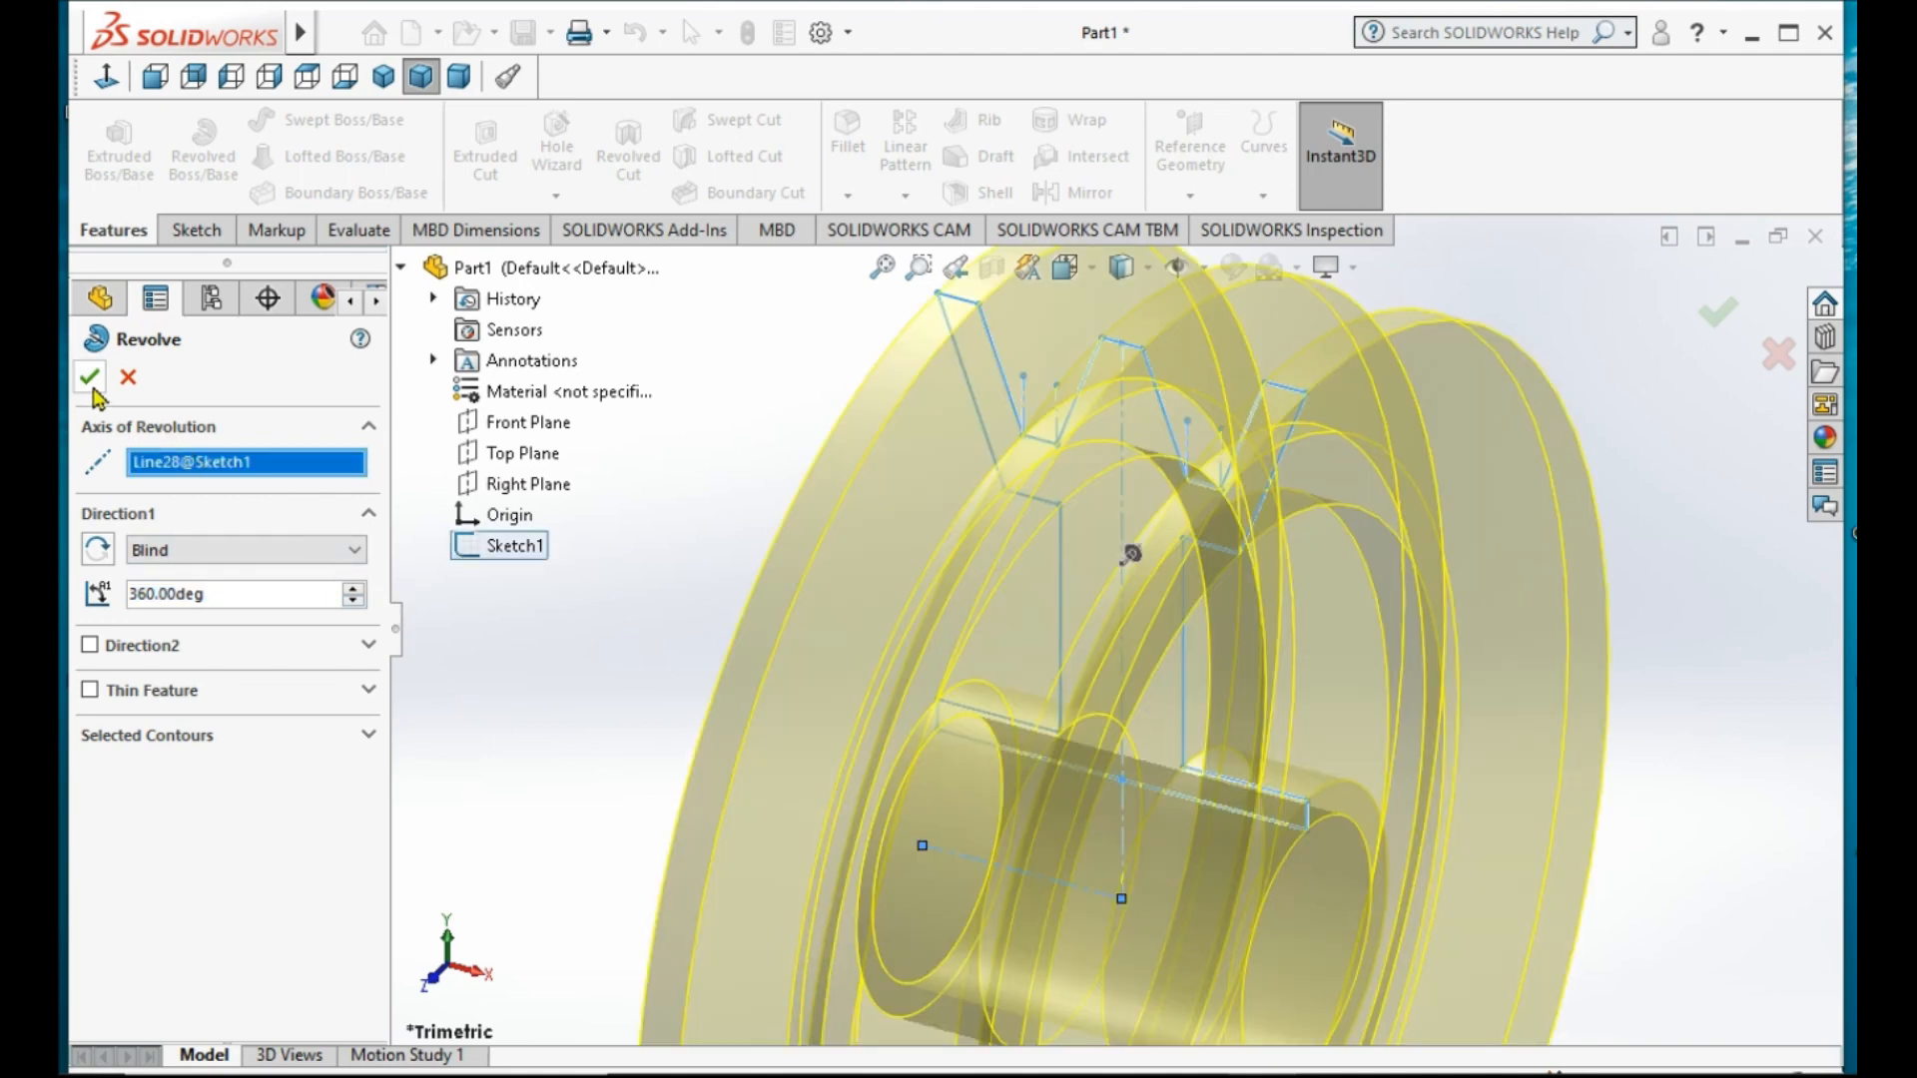
key("Return")
scroll(836, 681, "up", 4)
left_click(689, 765)
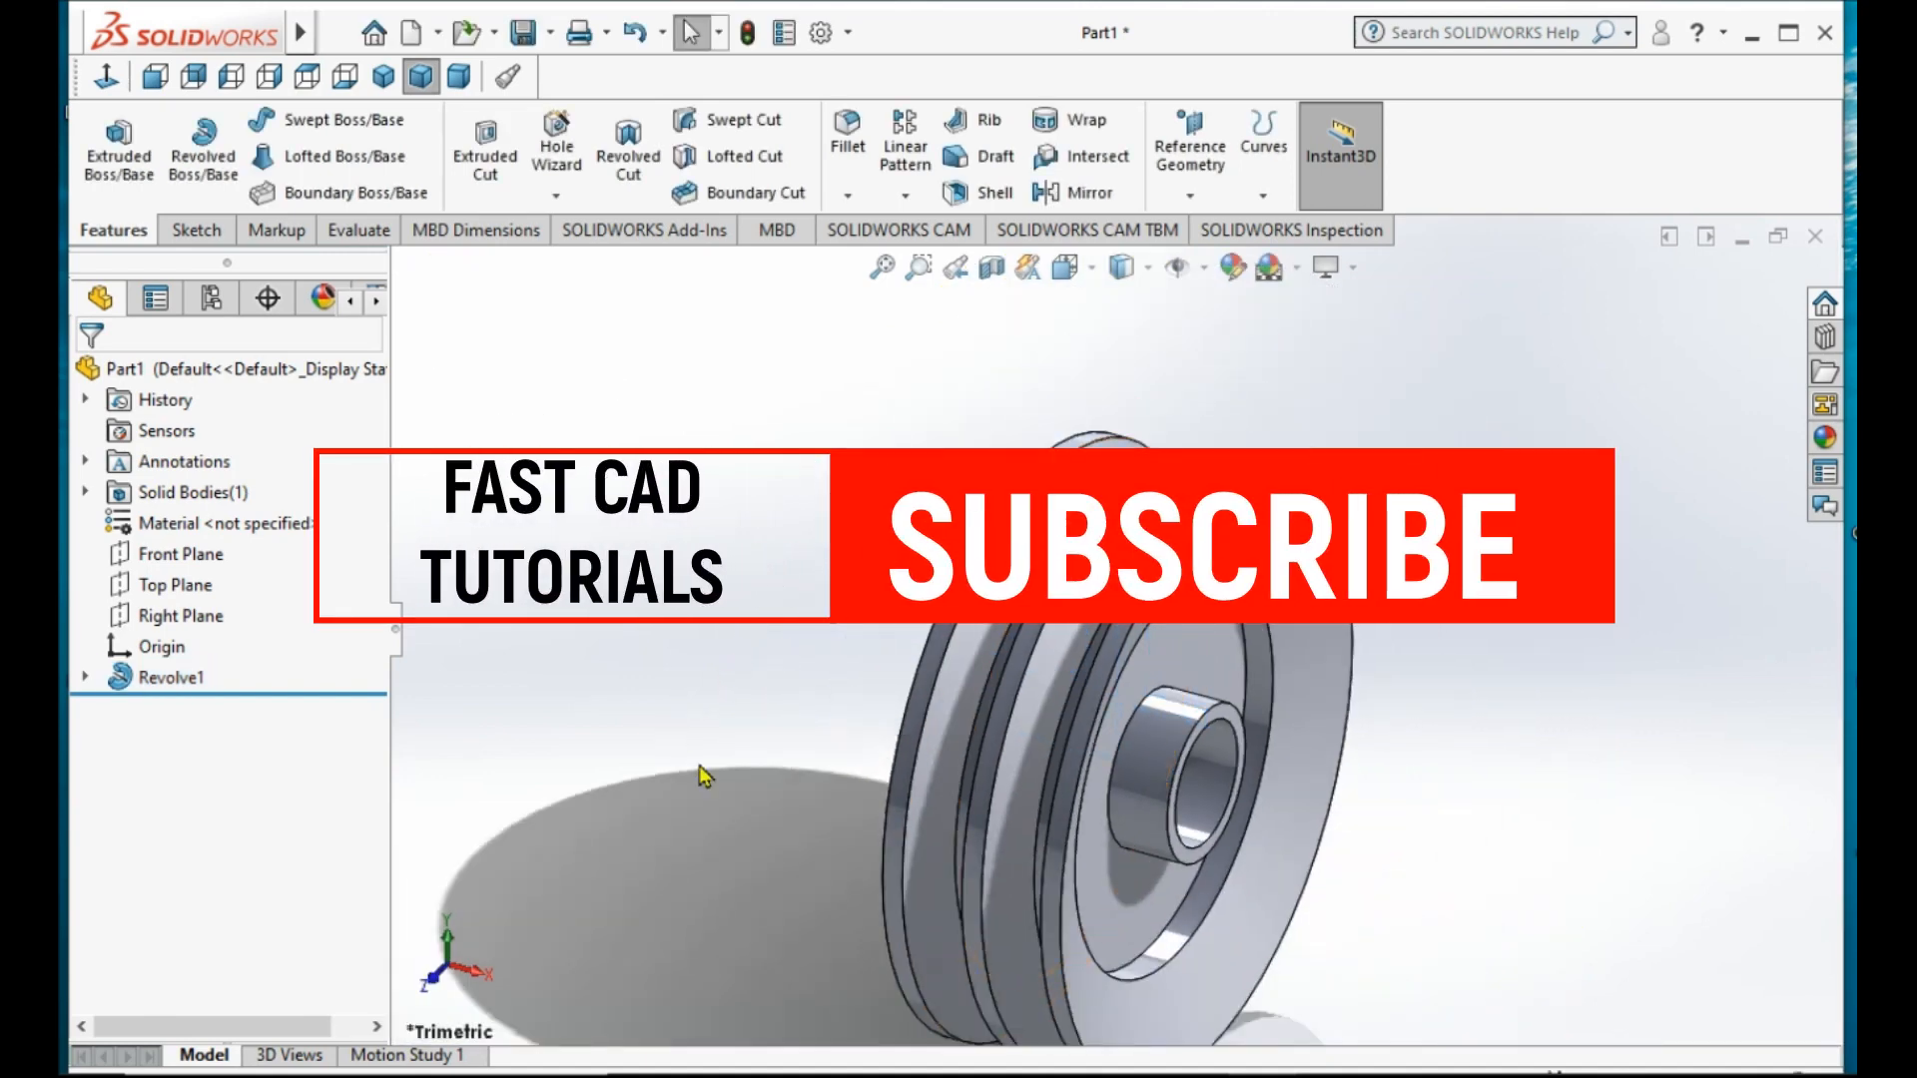
middle_click_drag(802, 744, 884, 784)
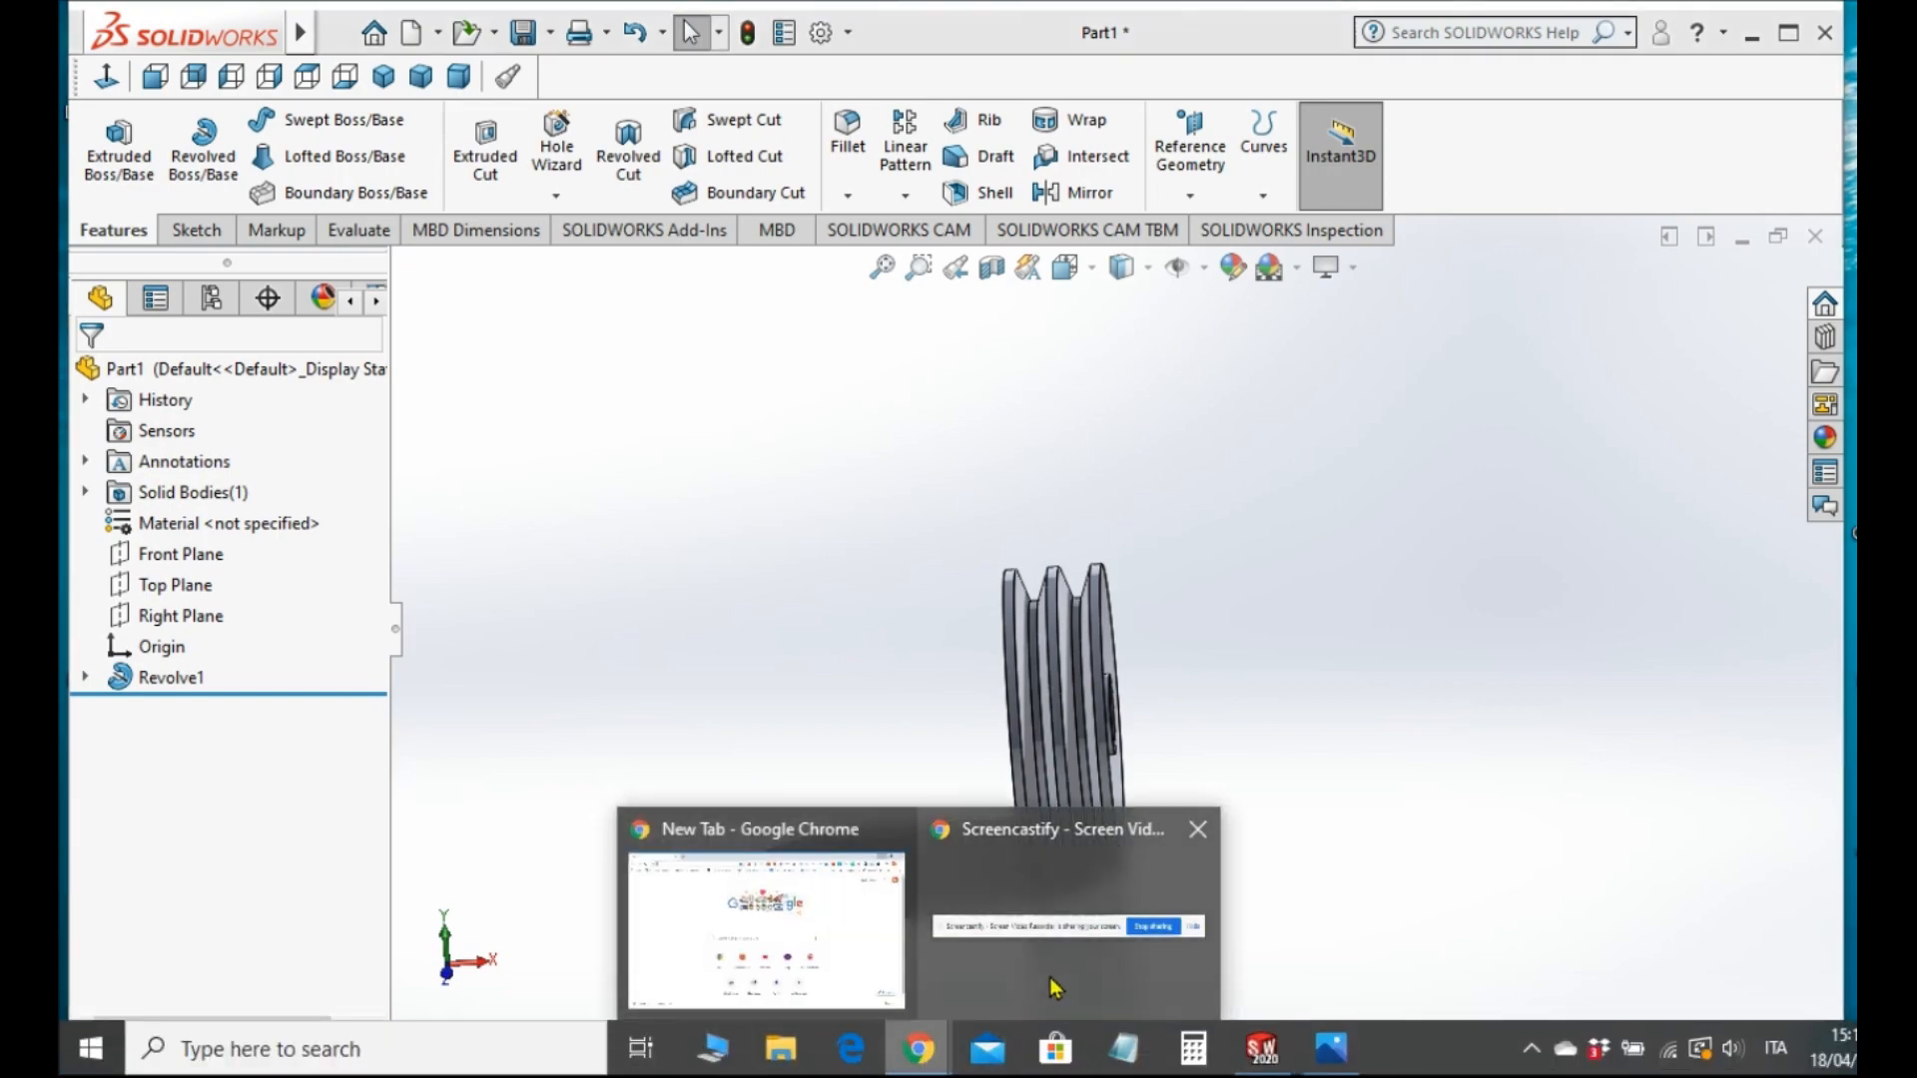